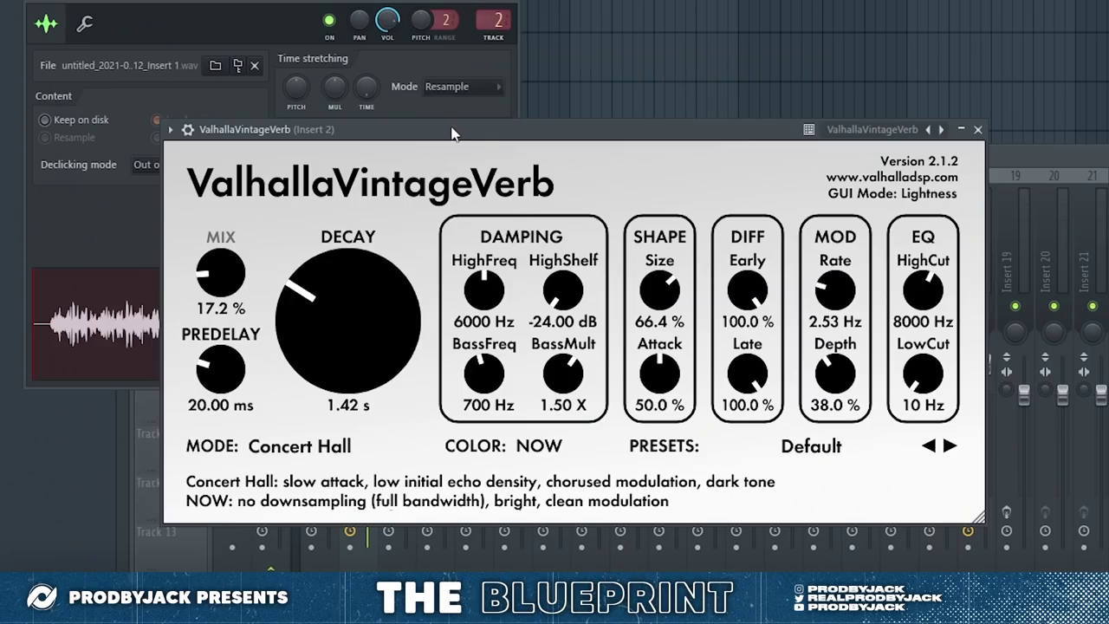
# Step: Adjust the low cut and room size of the ValhallaVintageVerb reverb on Insert 2
pyautogui.moveTo(923, 373); pyautogui.dragTo(927, 377)
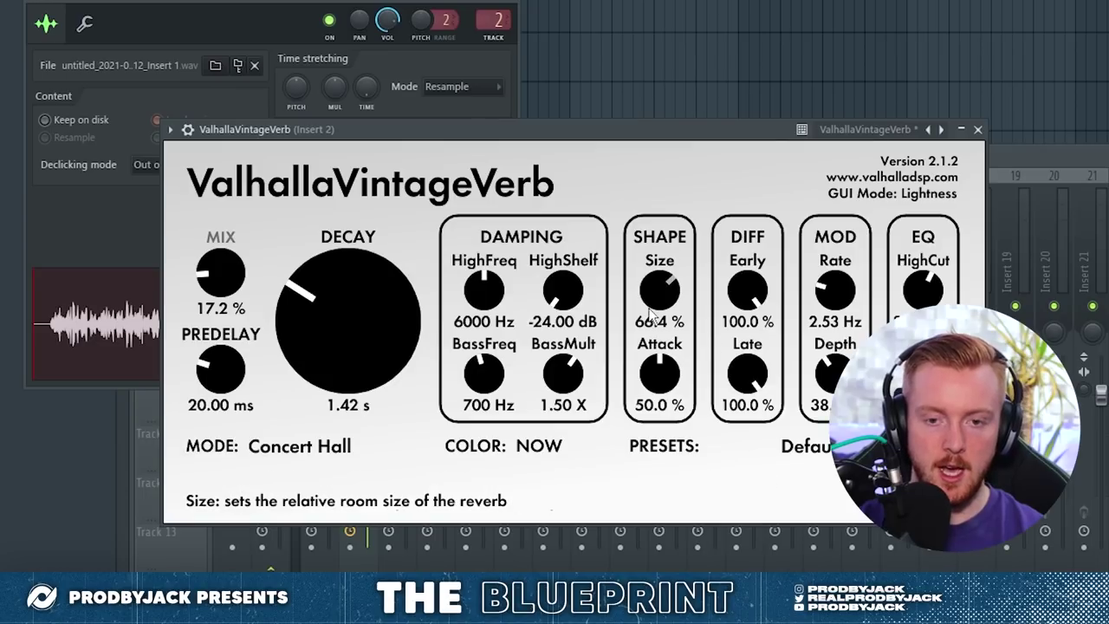
pyautogui.moveTo(661, 291); pyautogui.dragTo(662, 315)
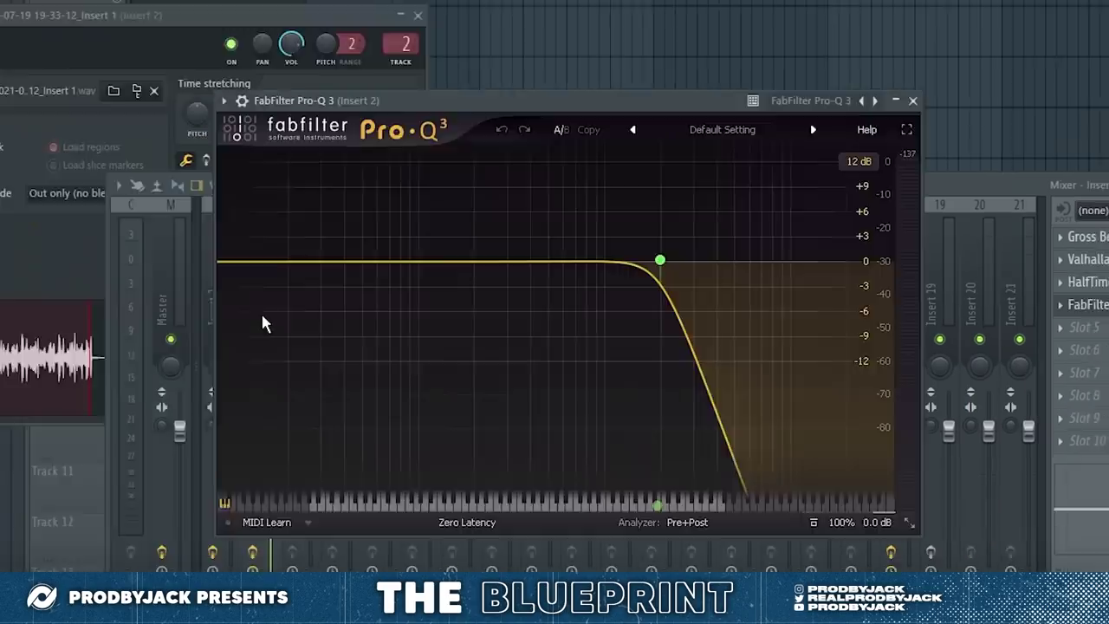
# Step: Play the melody sample through the Pro-Q 3 high cut, close the equalizer, and examine the sample's time-stretching pitch options
pyautogui.press('space')
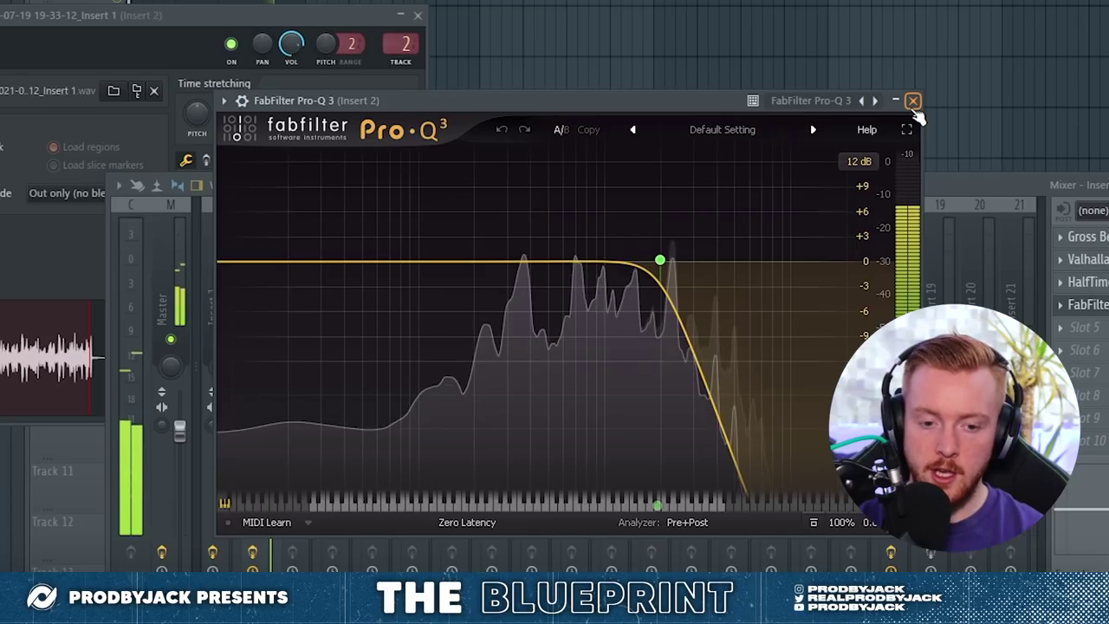
pyautogui.click(912, 101)
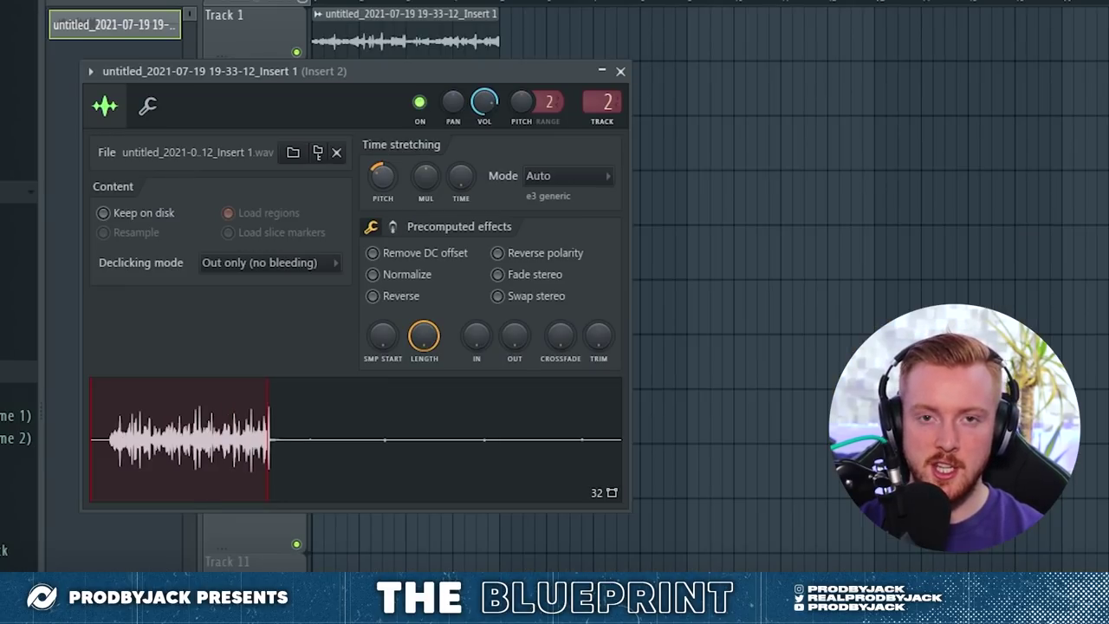
pyautogui.press('space')
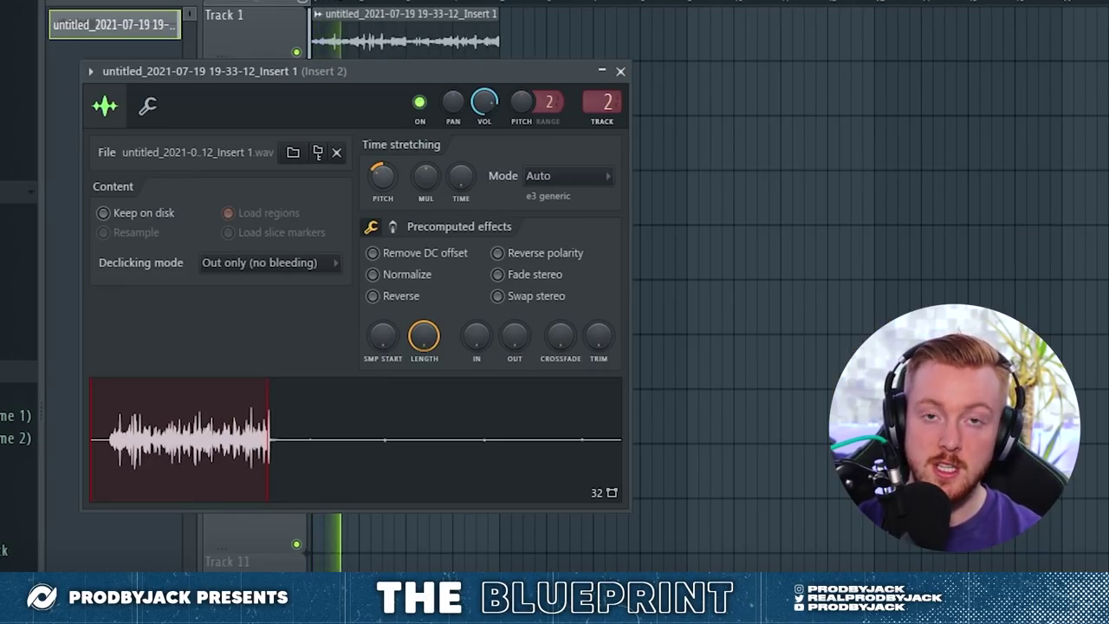
pyautogui.rightClick(385, 184)
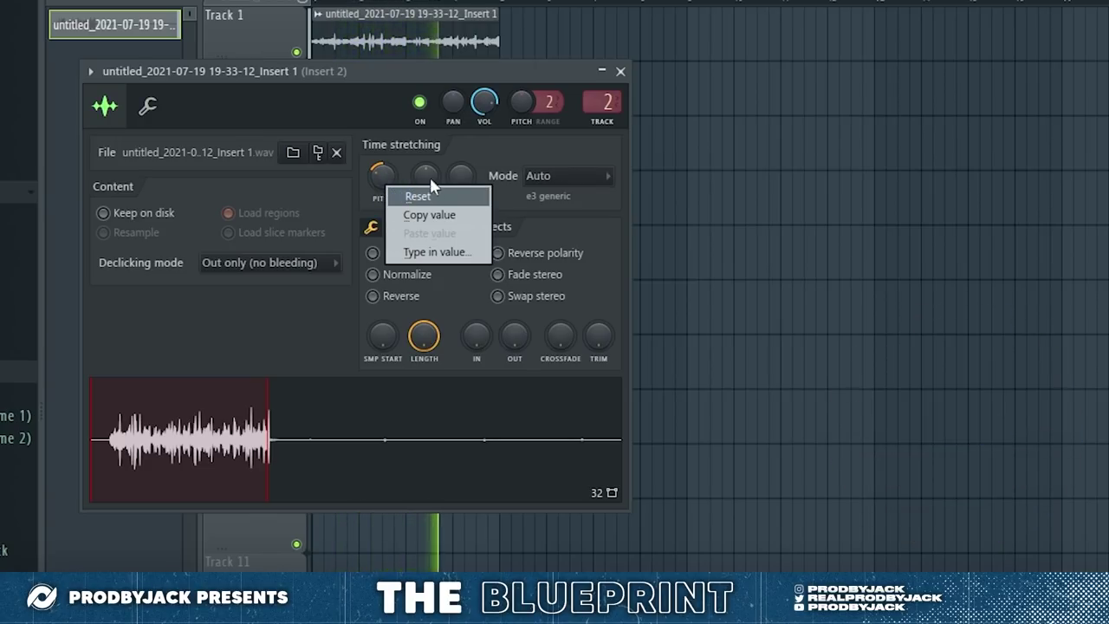
pyautogui.click(728, 136)
pyautogui.doubleClick(394, 27)
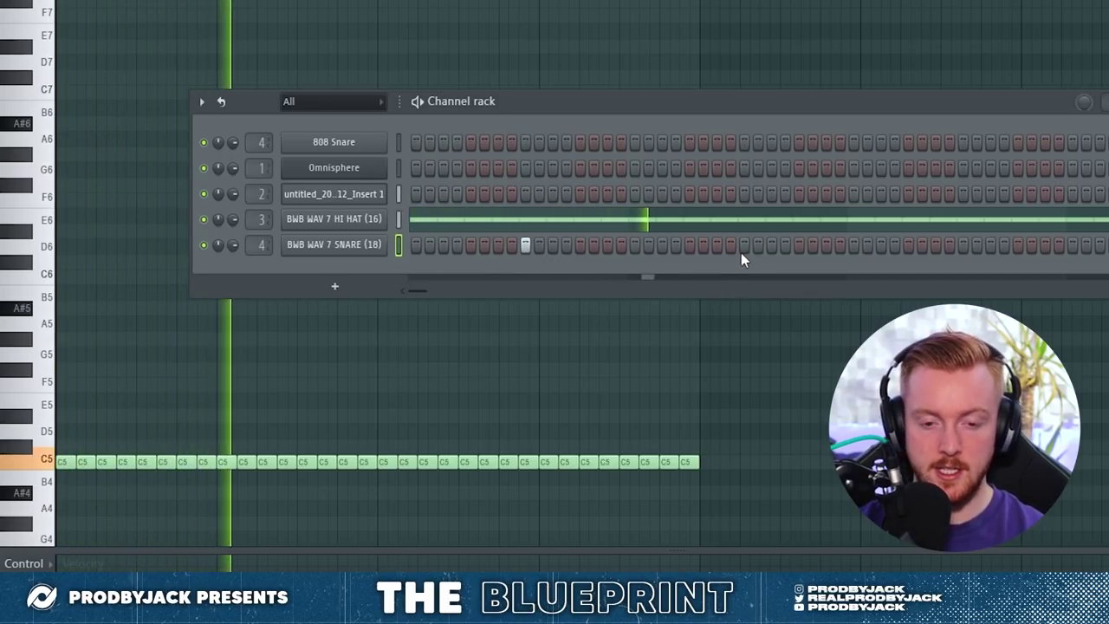
# Step: Add snare hits on steps 25 and 41 of the BWB WAV 7 SNARE (18) channel
pyautogui.click(743, 248)
pyautogui.click(962, 248)
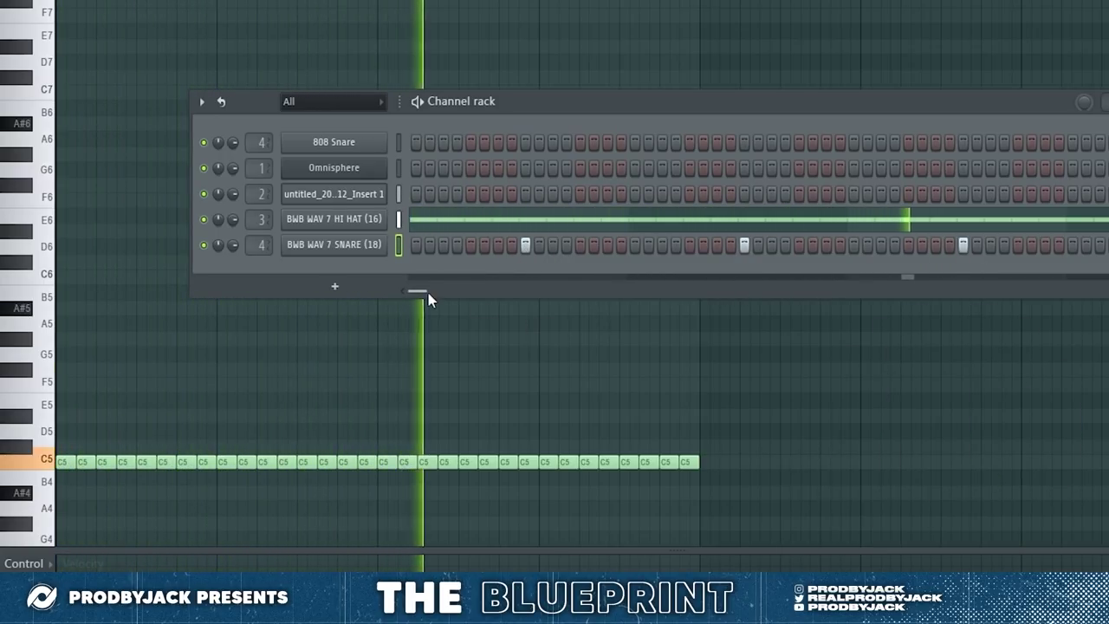
# Step: Add two short back-to-back A4 notes at the end of bar 4 in the snare's piano roll
pyautogui.rightClick(368, 249)
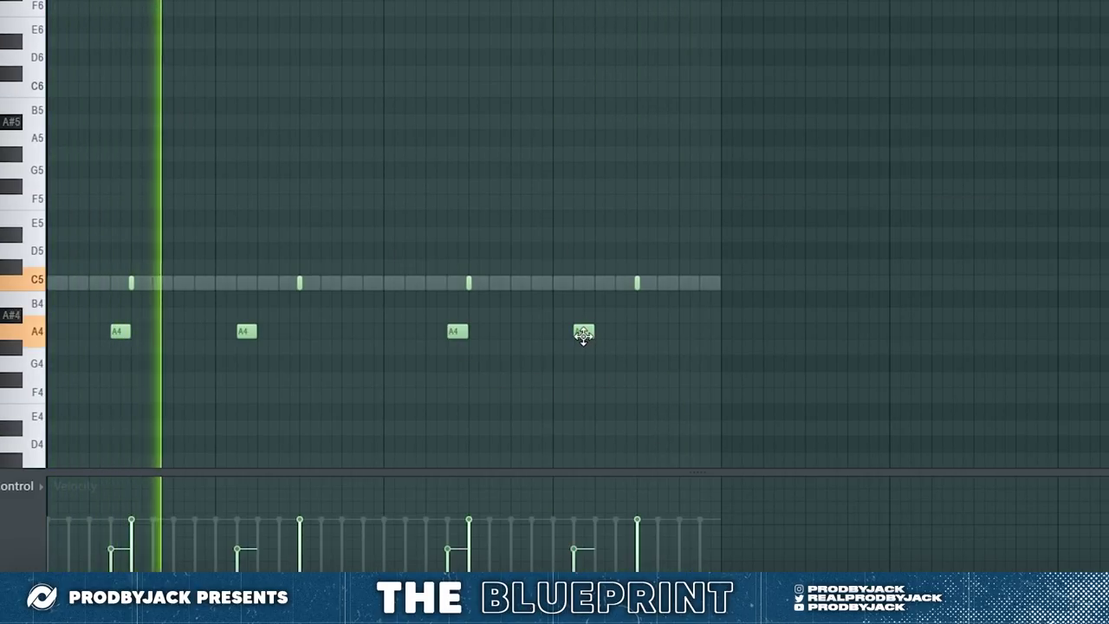
pyautogui.click(700, 331)
pyautogui.click(714, 347)
pyautogui.rightClick(714, 347)
pyautogui.moveTo(709, 331); pyautogui.dragTo(696, 330)
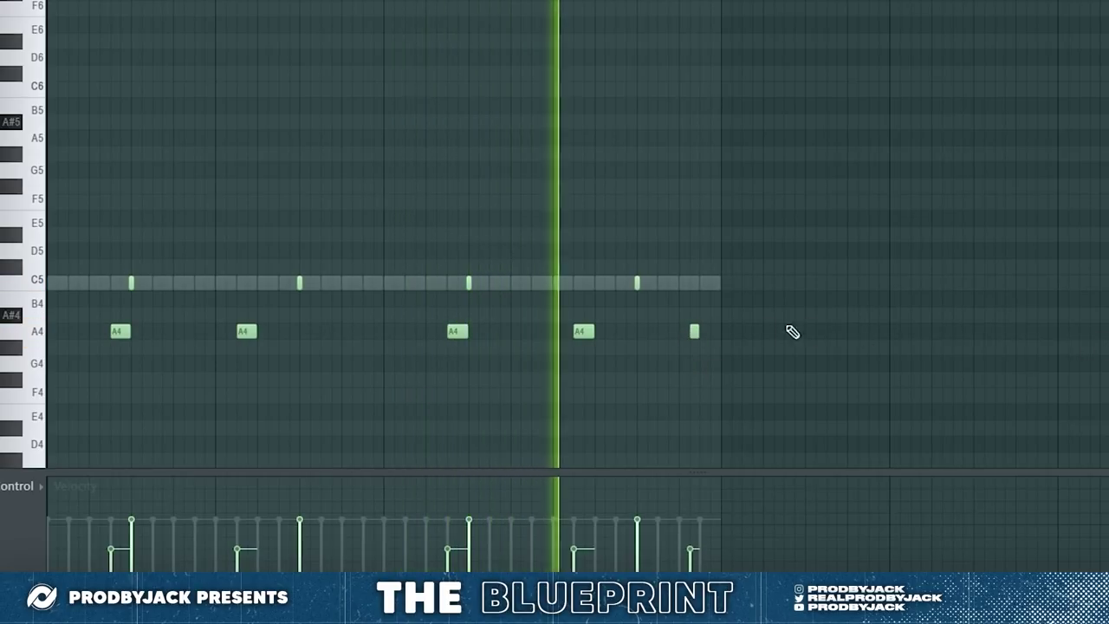
pyautogui.click(700, 329)
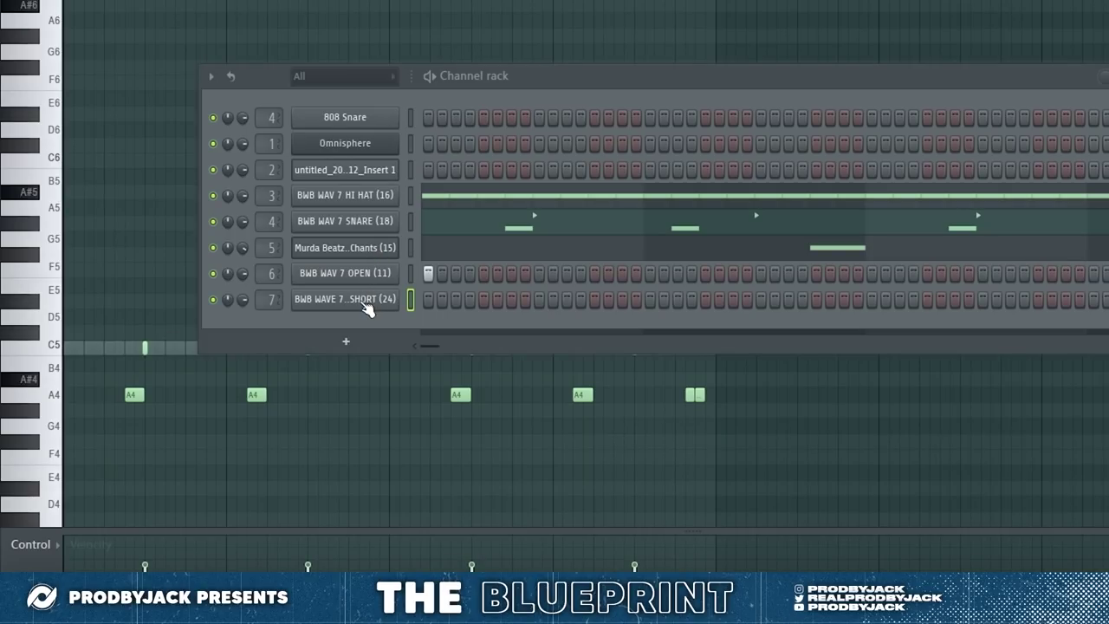
# Step: Write an F#4 bassline with one short D5 accent in bar 4 for the 808 SHORT (24) channel and play it
pyautogui.click(367, 299)
pyautogui.click(241, 150)
pyautogui.click(202, 151)
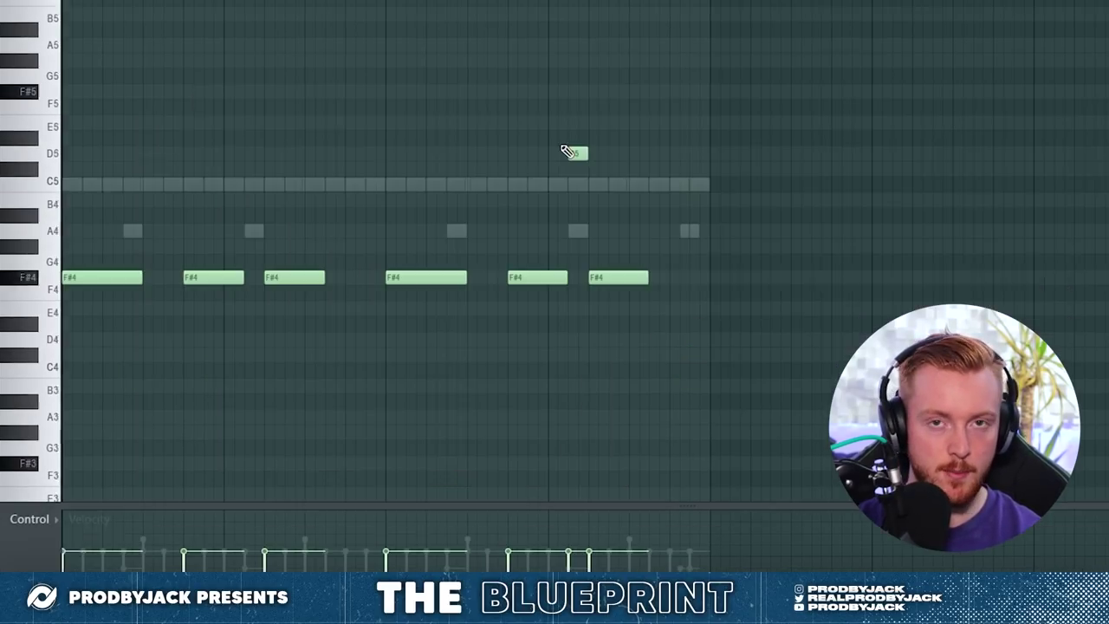
pyautogui.press('space')
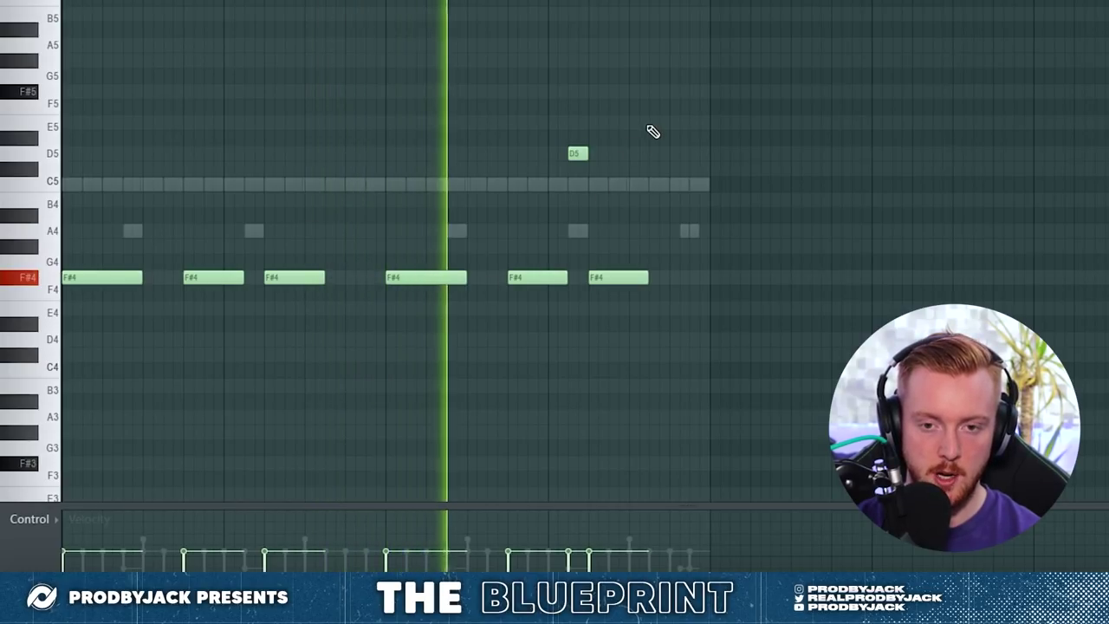
# Step: Raise the velocity of all 808 notes and add a closing F#4 note up to the end of bar 4
pyautogui.hotkey('ctrl', 'a')
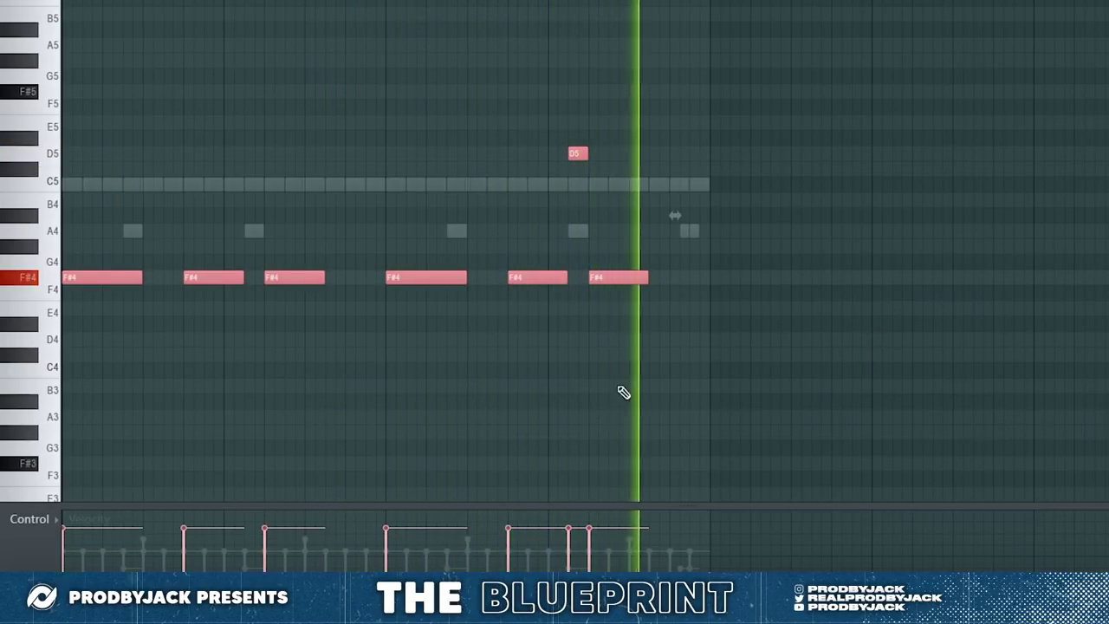
pyautogui.click(660, 293)
pyautogui.moveTo(651, 275); pyautogui.dragTo(709, 286)
pyautogui.moveTo(641, 279); pyautogui.dragTo(640, 278)
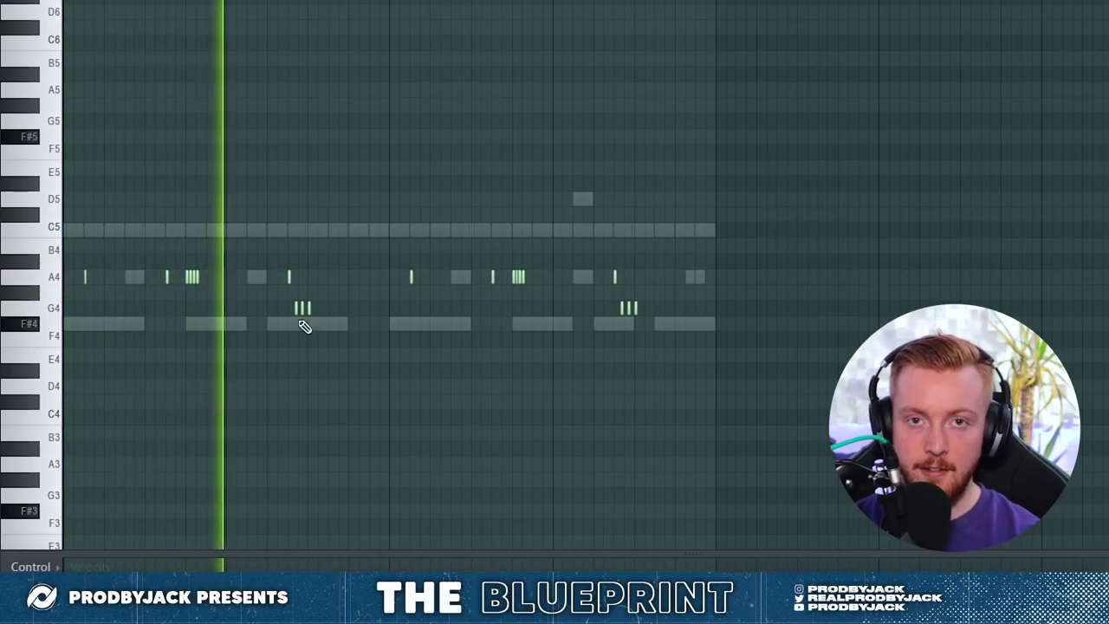
# Step: Lower the open hat's level on Insert 6 and add a Fruity Reeverb 2 effect to that mixer track
pyautogui.press('F6')
pyautogui.press('F9')
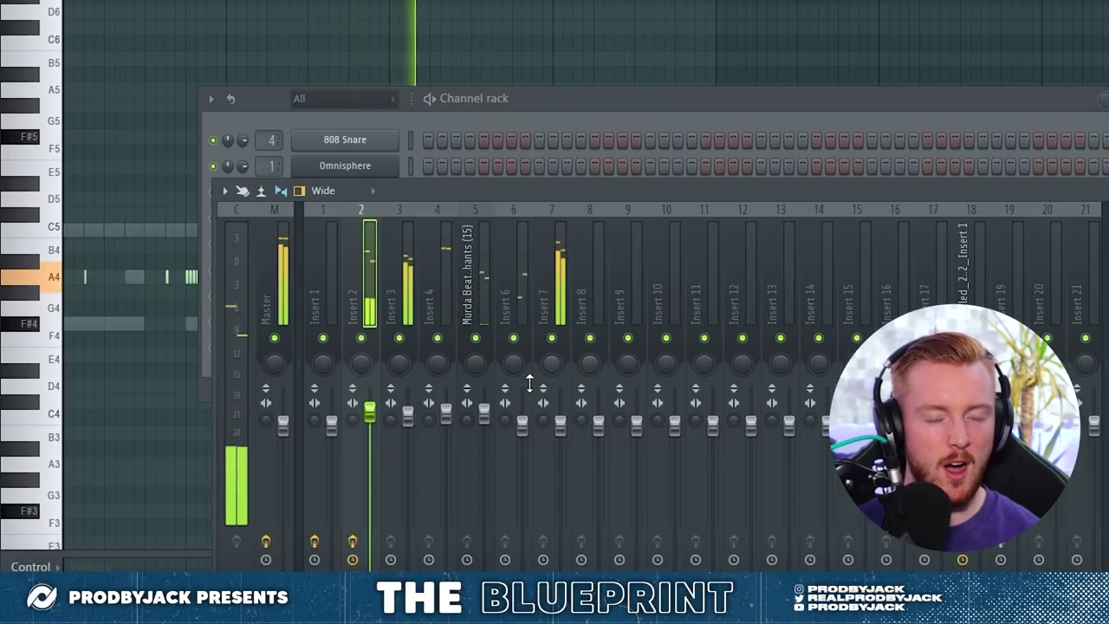
pyautogui.press('F6')
pyautogui.scroll(8, 266, 348)
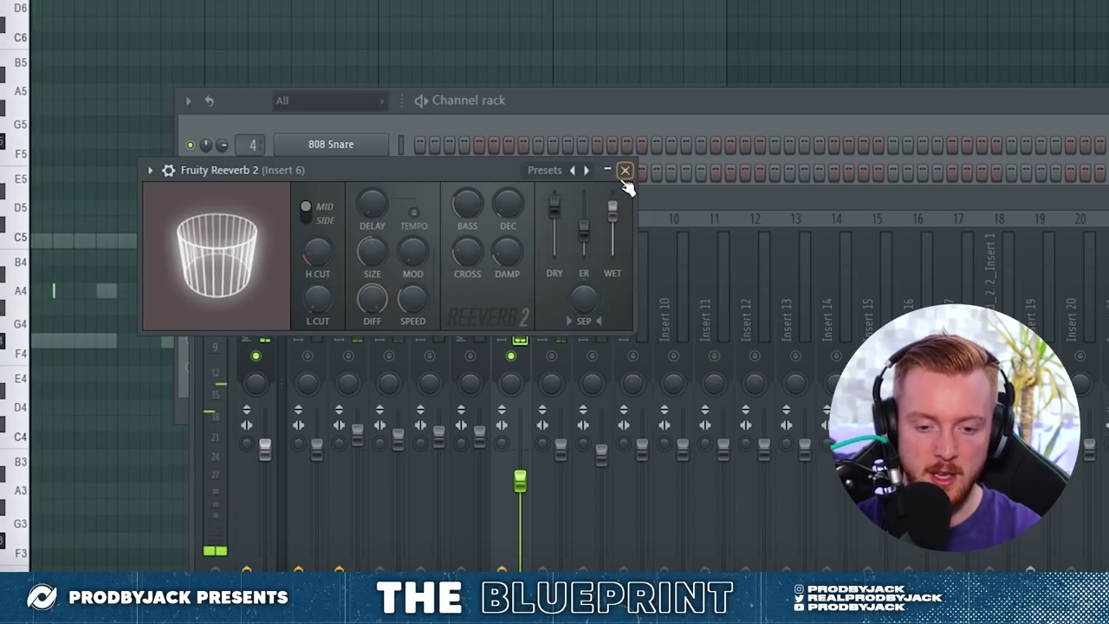
pyautogui.click(625, 171)
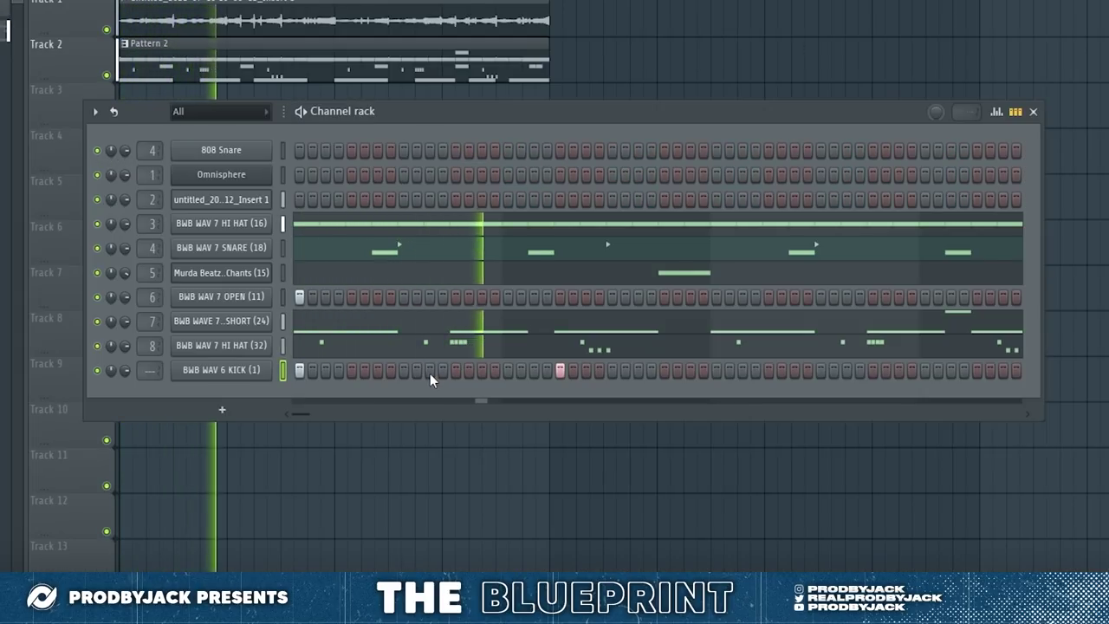
# Step: Place kick hits on steps 27 and 33 of the BWB WAV 6 KICK (1) channel
pyautogui.click(378, 370)
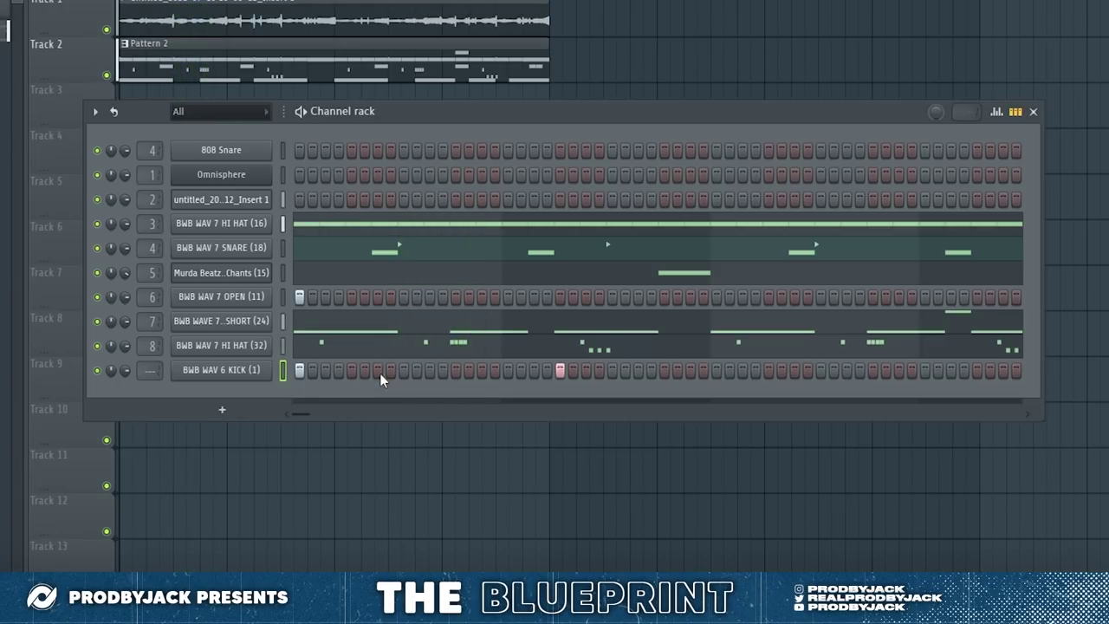
pyautogui.click(378, 370)
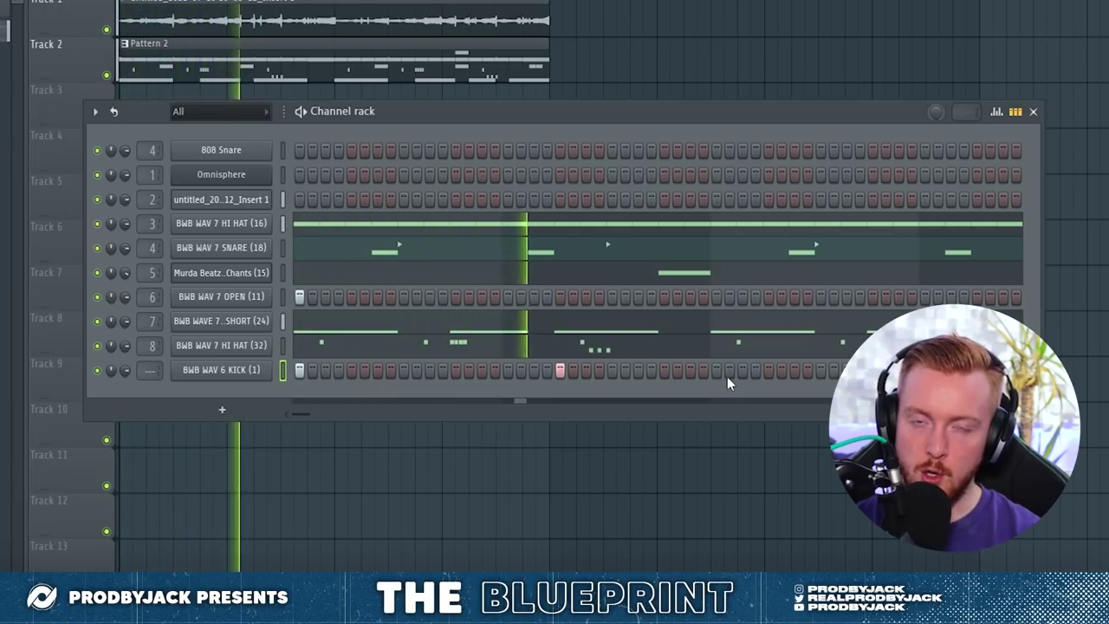
pyautogui.click(638, 370)
pyautogui.click(716, 370)
# Step: Repeat the kick pattern across bars 3 and 4 as lengthened C5 notes, and route the kick to mixer track 9
pyautogui.rightClick(238, 370)
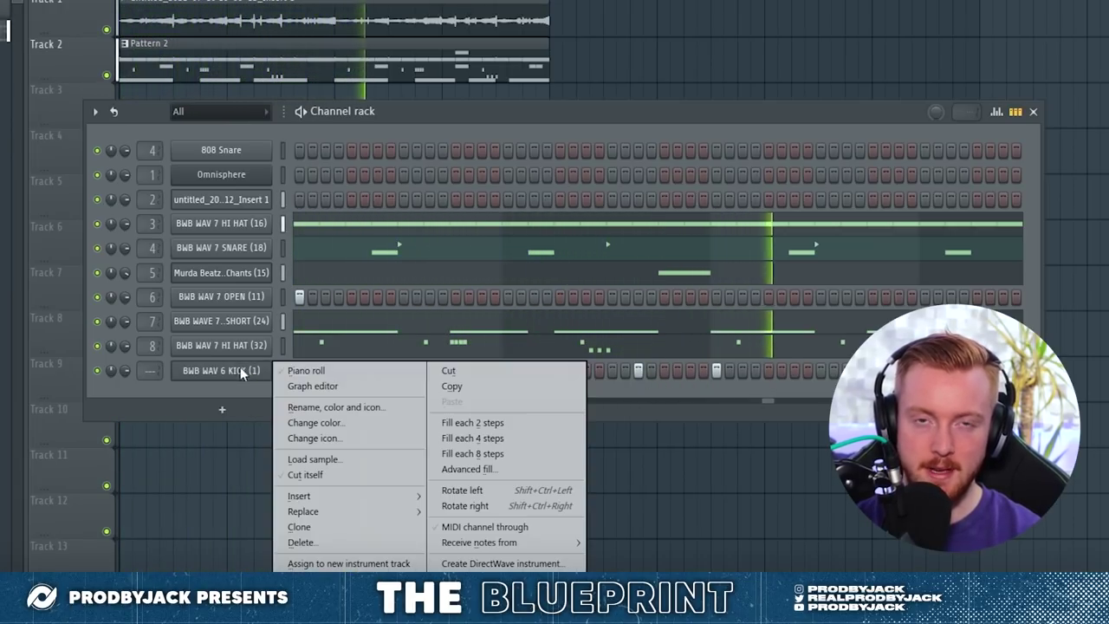
pyautogui.click(292, 370)
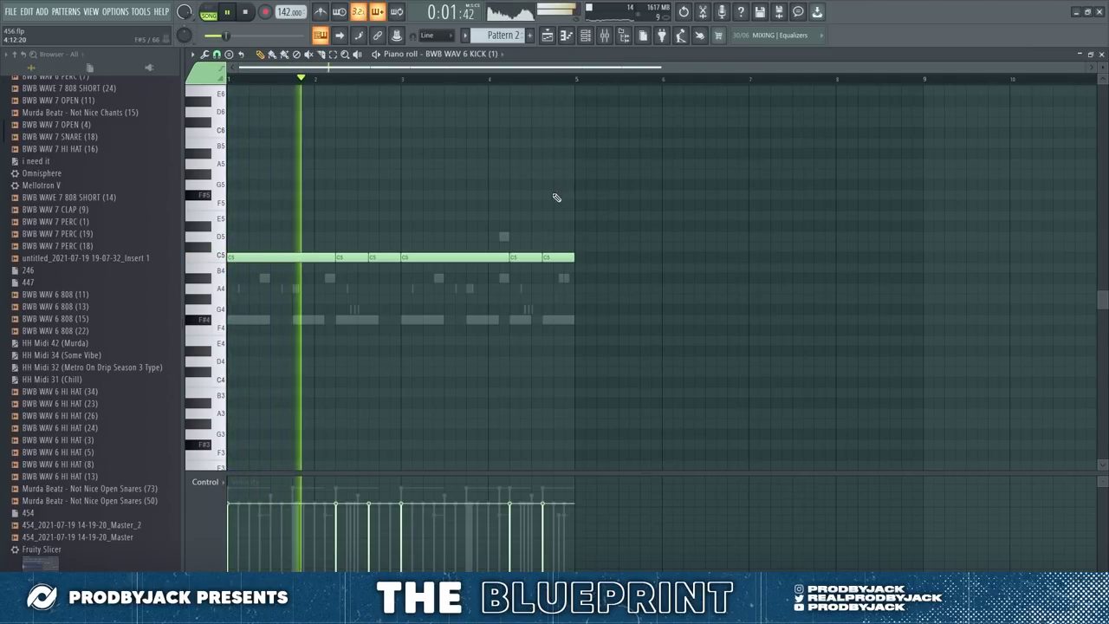
pyautogui.click(549, 38)
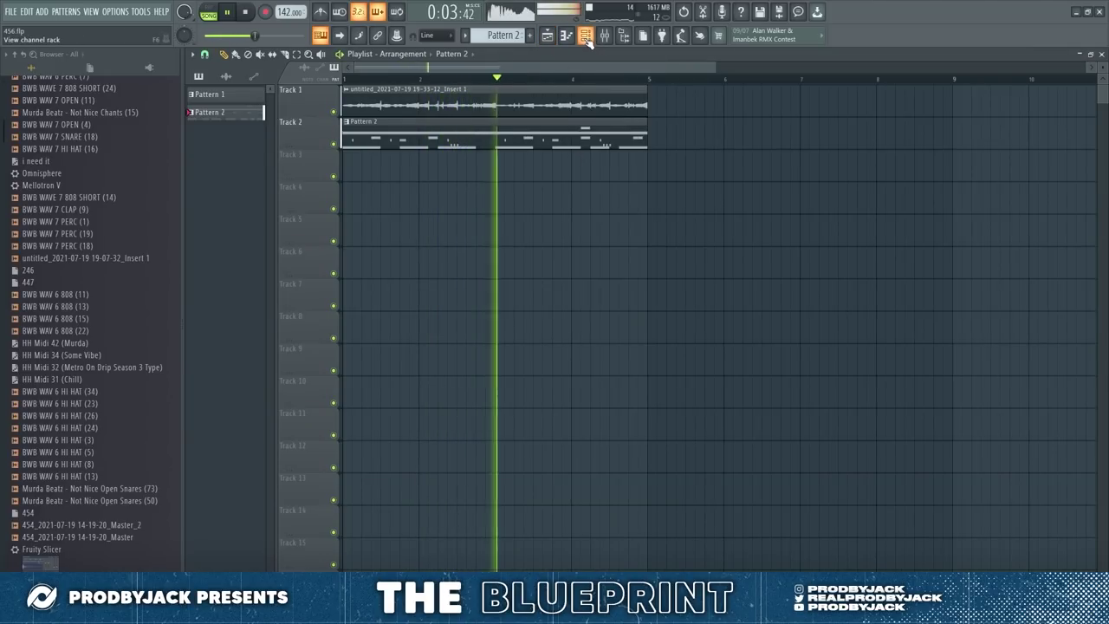
pyautogui.press('F6')
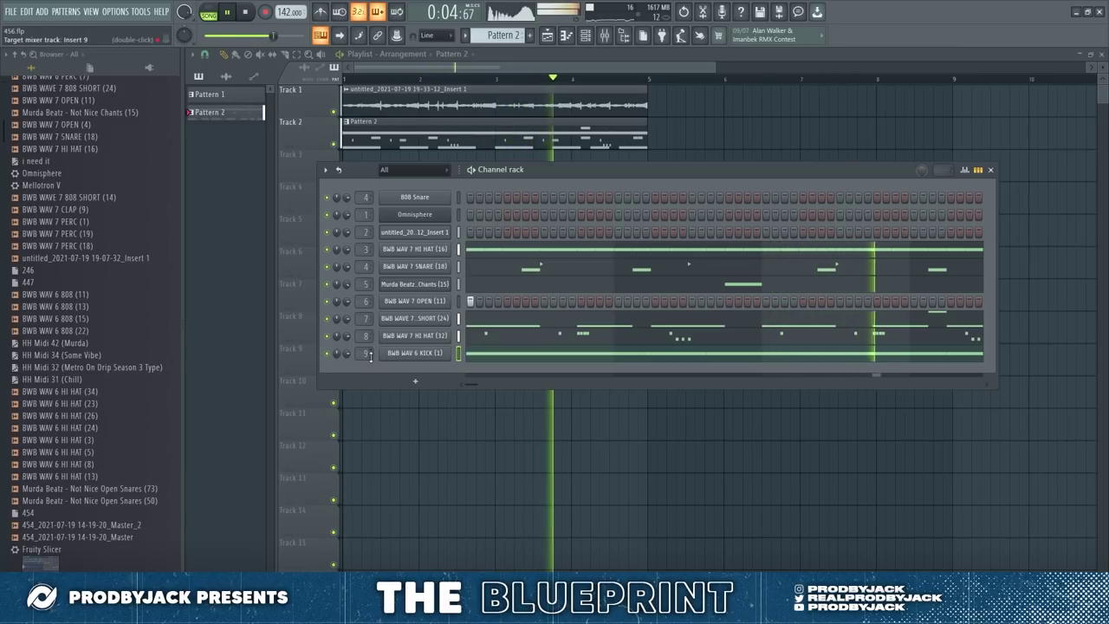
# Step: Lay out a four-bar Mellotron V counter-melody using B4, C#5, D5, E5 and F#5 notes and play it
pyautogui.click(557, 38)
pyautogui.click(558, 38)
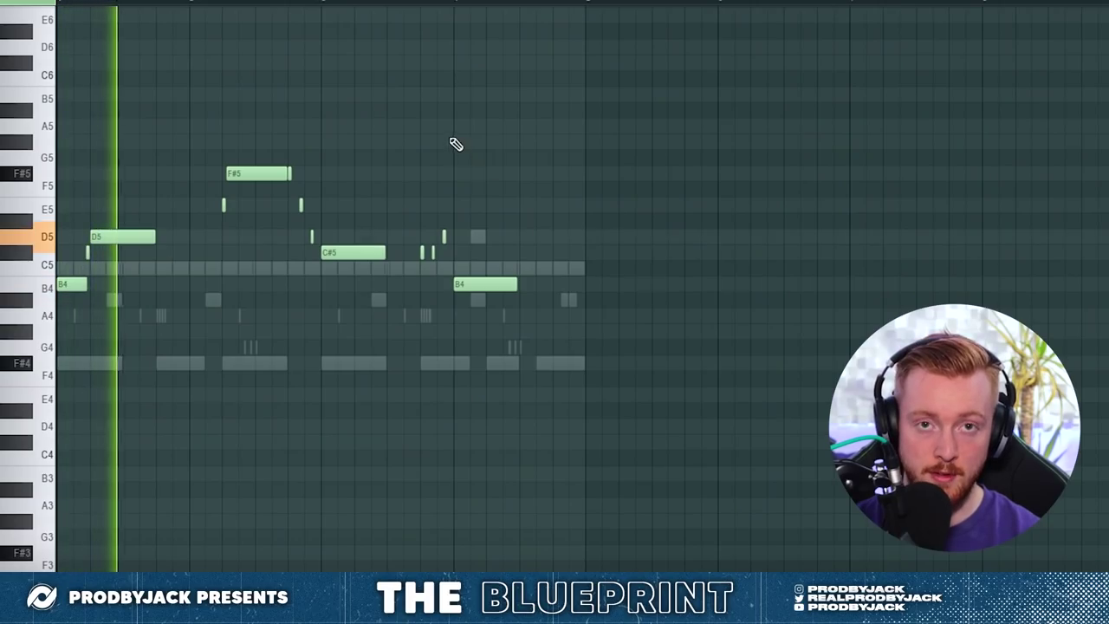
pyautogui.moveTo(570, 119); pyautogui.dragTo(71, 337)
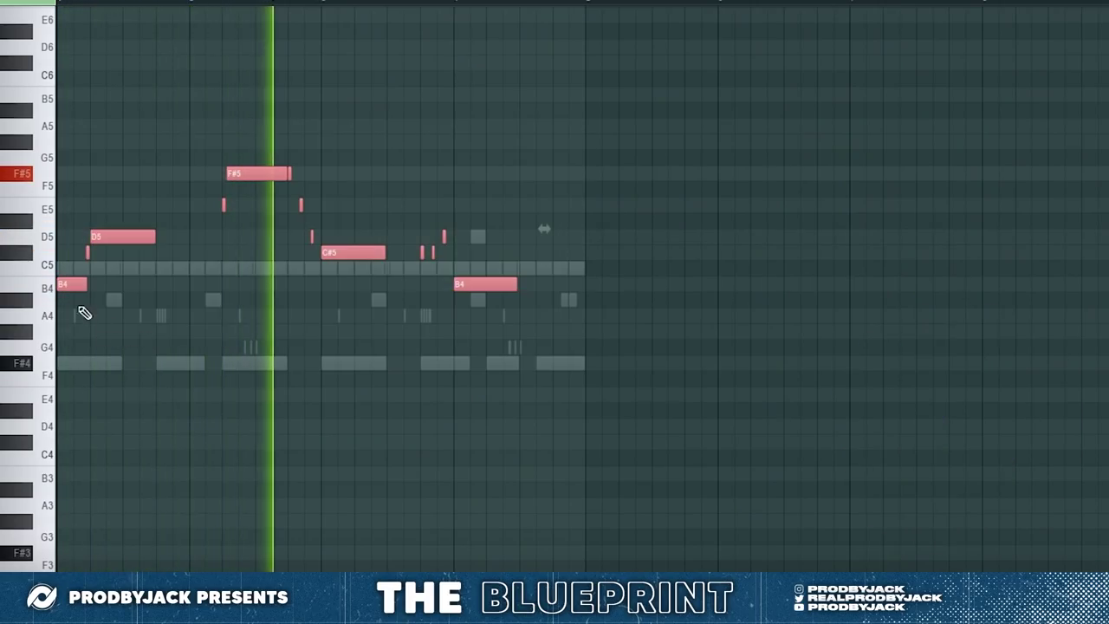
pyautogui.keyDown('ctrl'); pyautogui.click(230, 347); pyautogui.keyUp('ctrl')
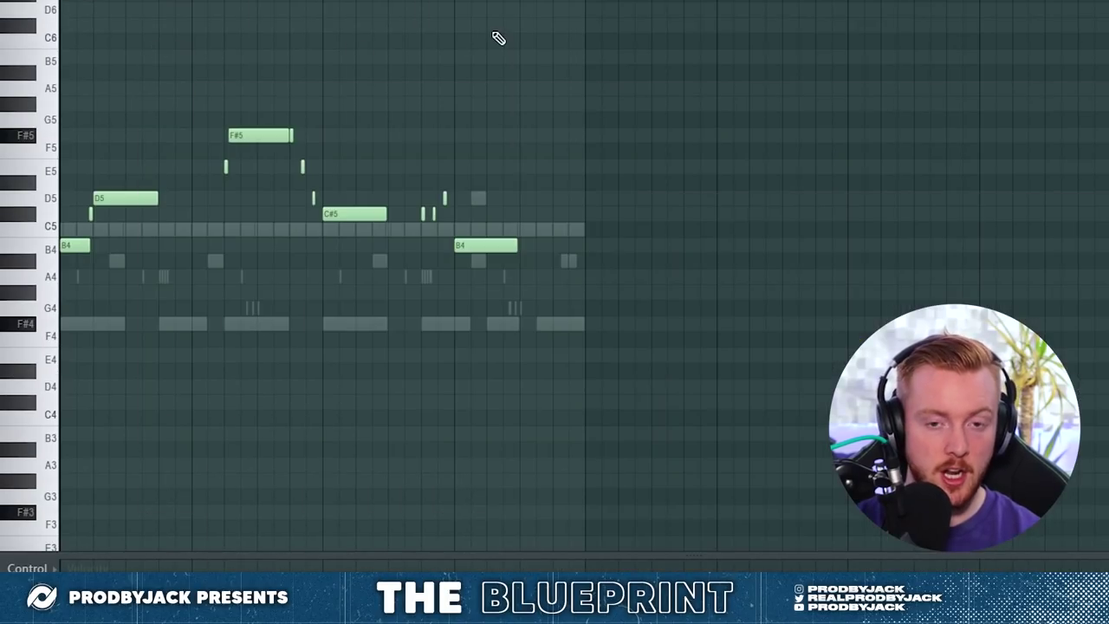
pyautogui.press('space')
# Step: Apply the 20Hz + 18kHz cut preset in Fruity parametric EQ 2 on Insert 10 and raise its low cut to about 250 Hz
pyautogui.press('F9')
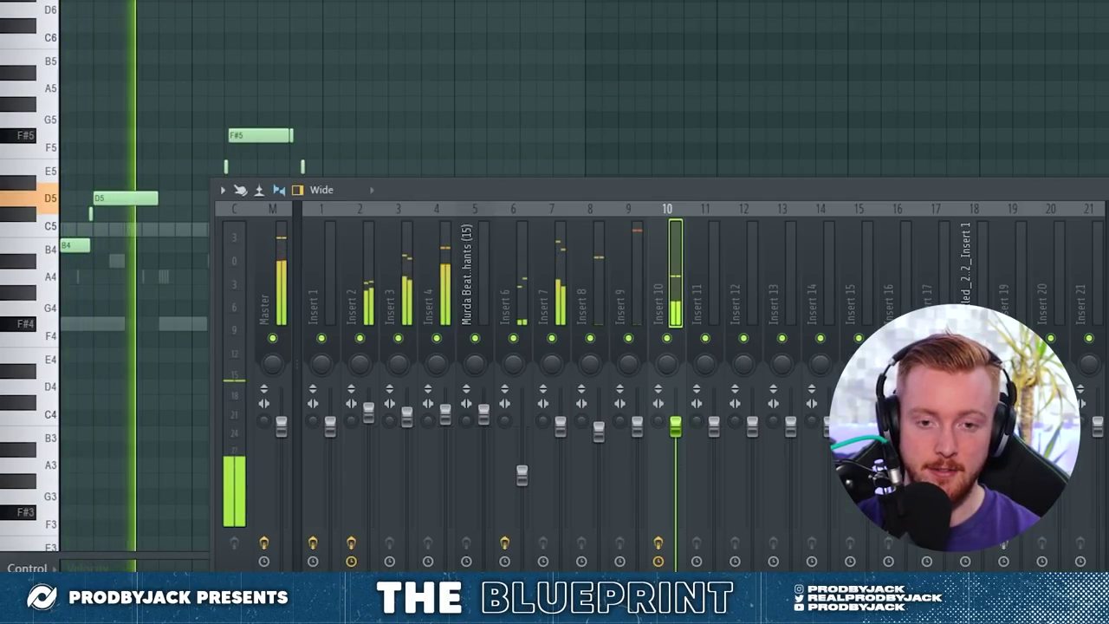
pyautogui.click(1106, 251)
pyautogui.click(767, 3)
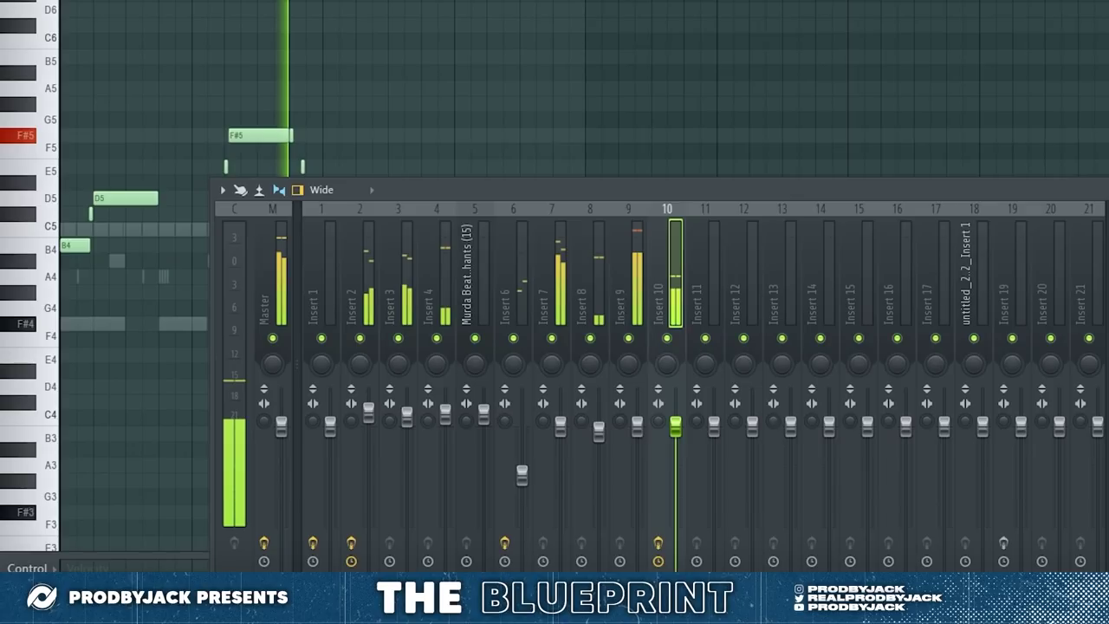
pyautogui.click(718, 163)
pyautogui.moveTo(174, 315); pyautogui.dragTo(341, 310)
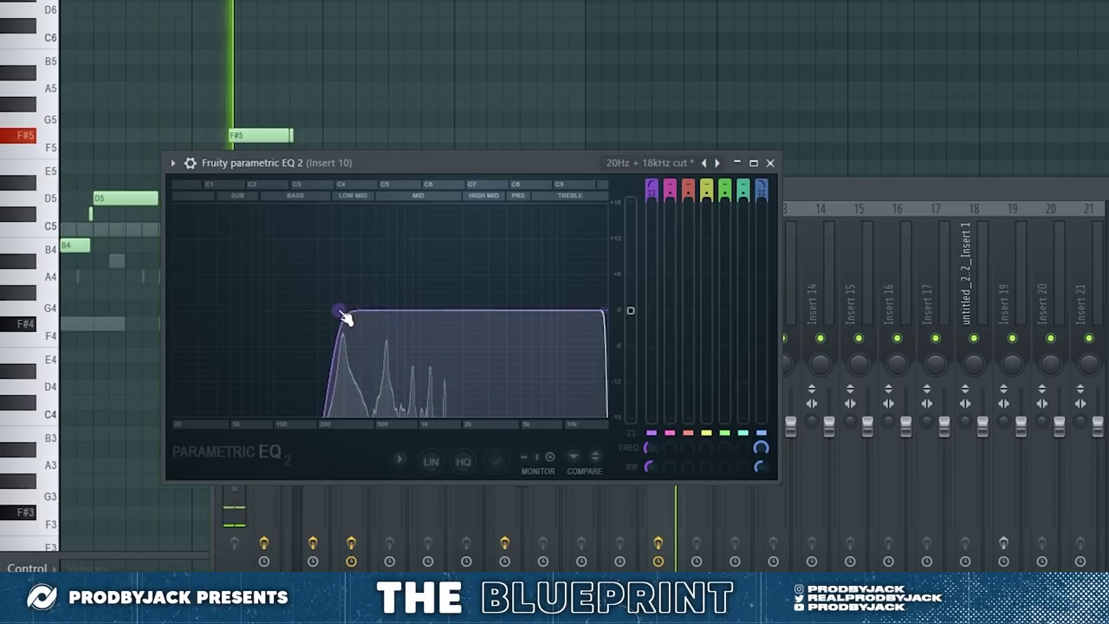
pyautogui.click(771, 163)
pyautogui.press('F9')
pyautogui.press('space')
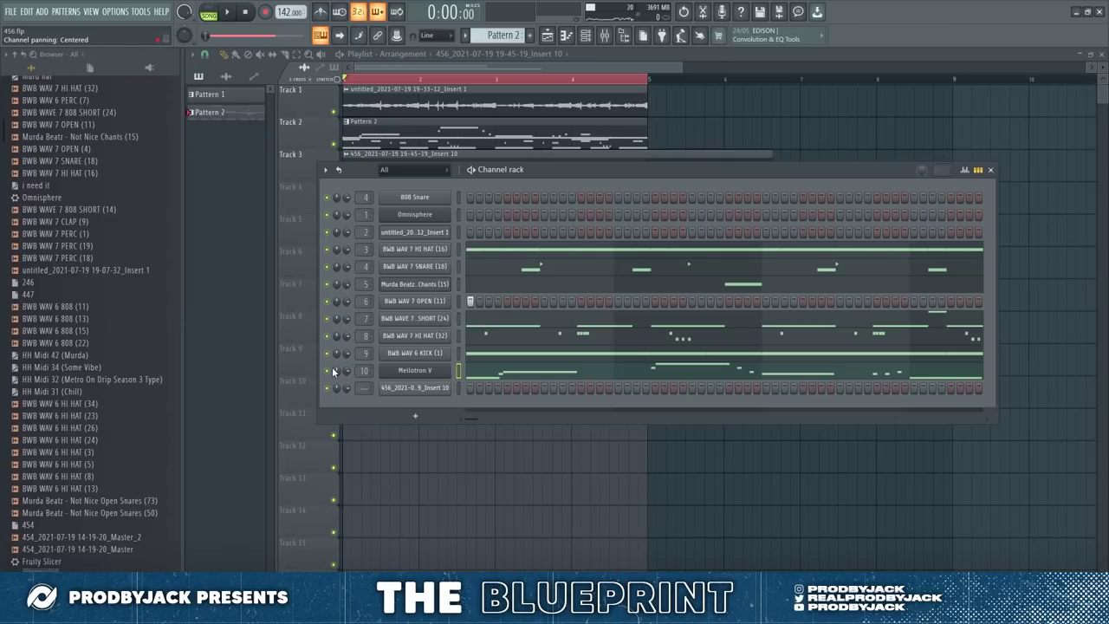
# Step: Lower the time-stretching pitch of the rendered Insert 10 audio clip on Track 3 and play the result
pyautogui.rightClick(479, 511)
pyautogui.doubleClick(372, 178)
pyautogui.moveTo(416, 213); pyautogui.dragTo(416, 251)
pyautogui.press('space')
pyautogui.click(556, 153)
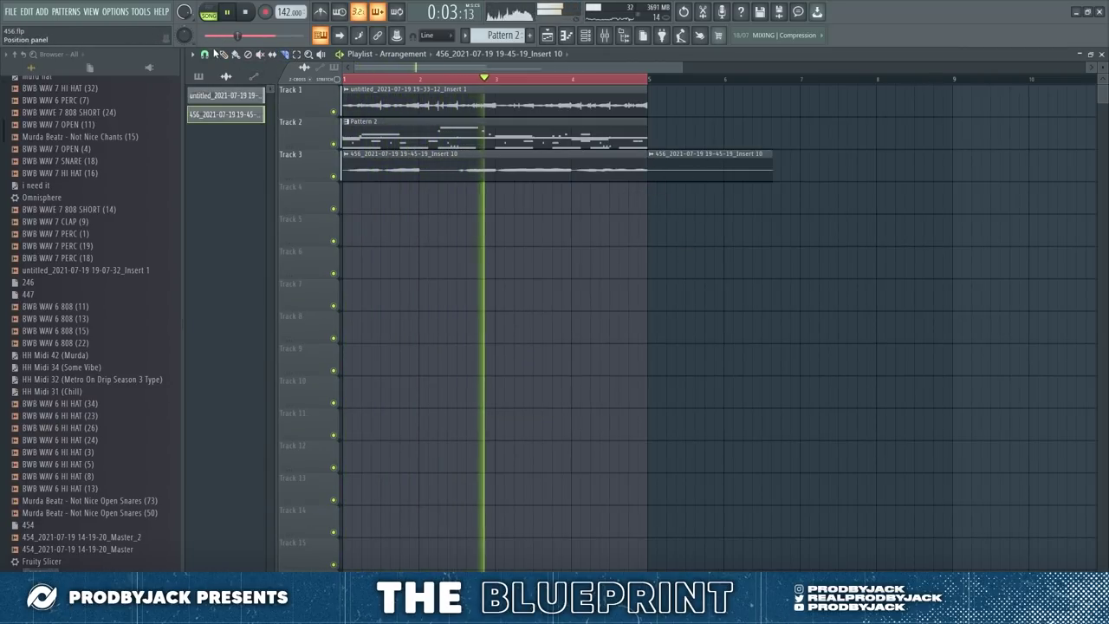
# Step: Delete the leftover Insert 10 clip piece after bar 4 on Track 3 and route the clip's channel to mixer track 11
pyautogui.rightClick(736, 173)
pyautogui.scroll(3, 644, 193)
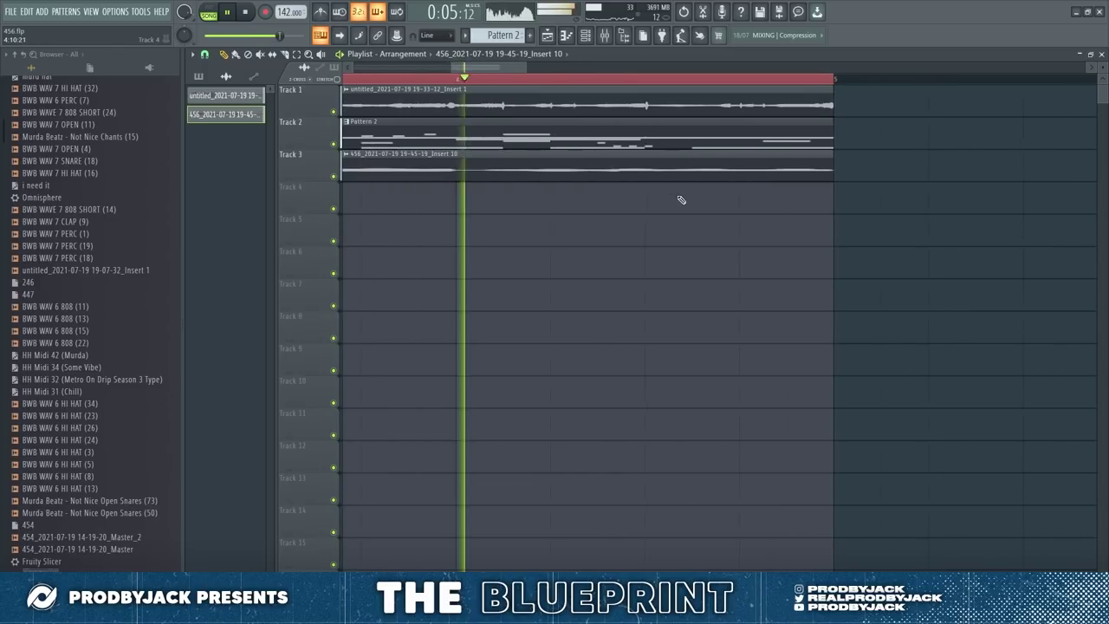
pyautogui.scroll(-2, 601, 168)
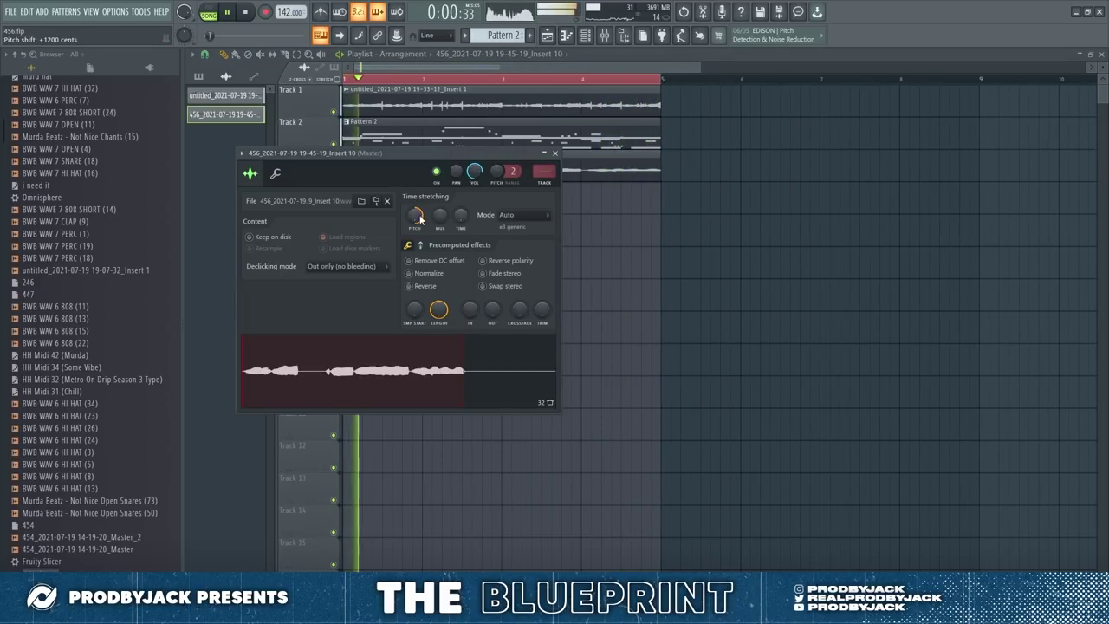
pyautogui.hotkey('ctrl', 'l')
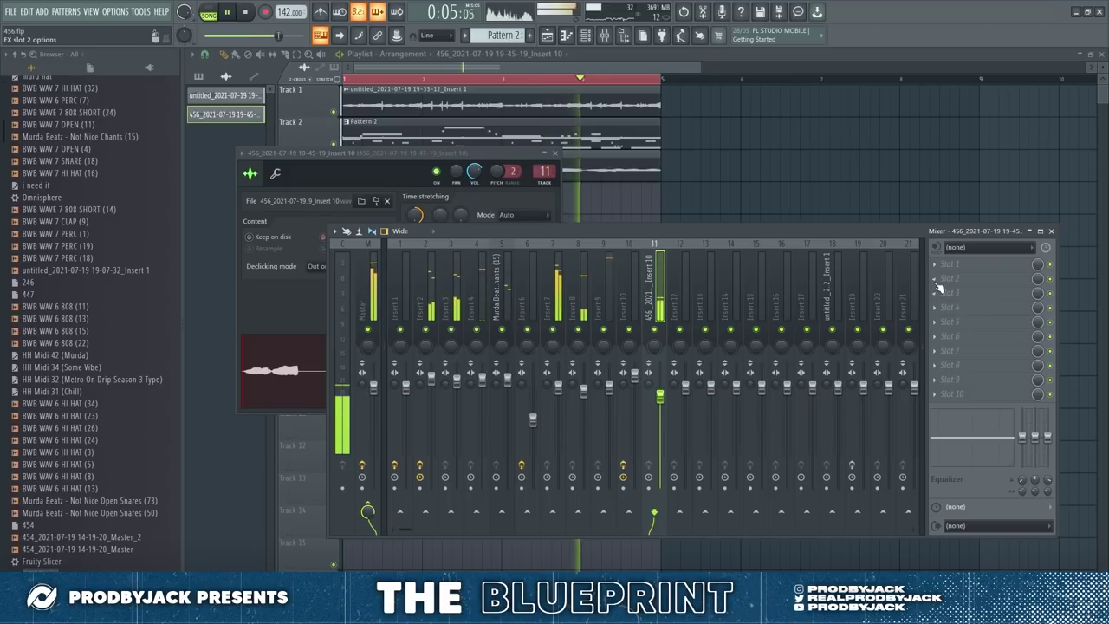
# Step: Load the Cassette Lead synth lead preset in Pigments and play its high F#5 to F#6 melody in the piano roll
pyautogui.press('F9')
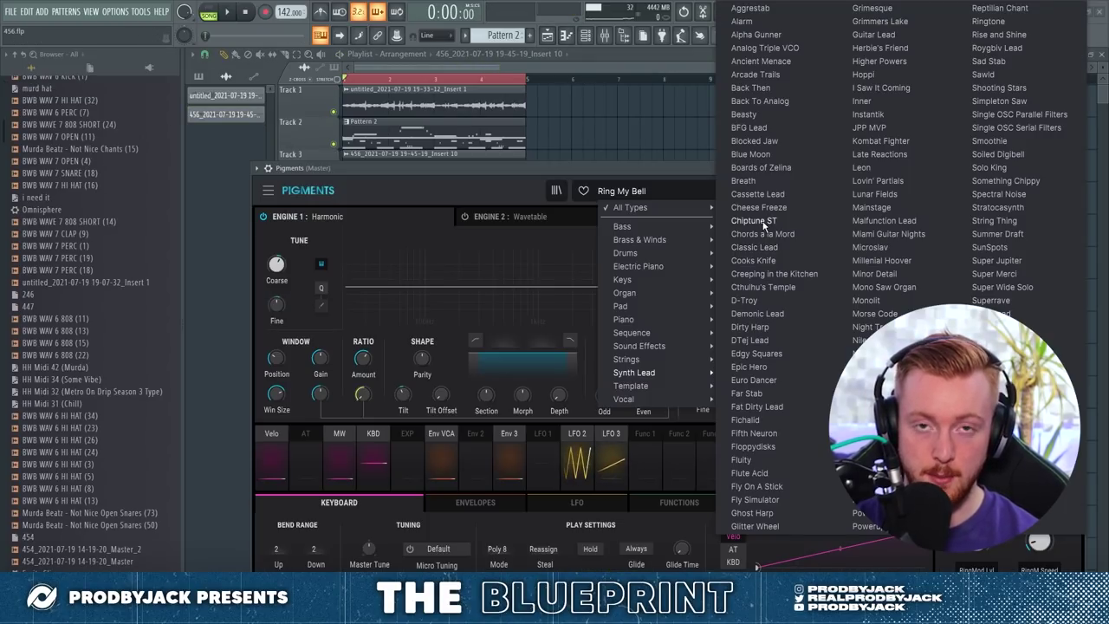
pyautogui.click(755, 195)
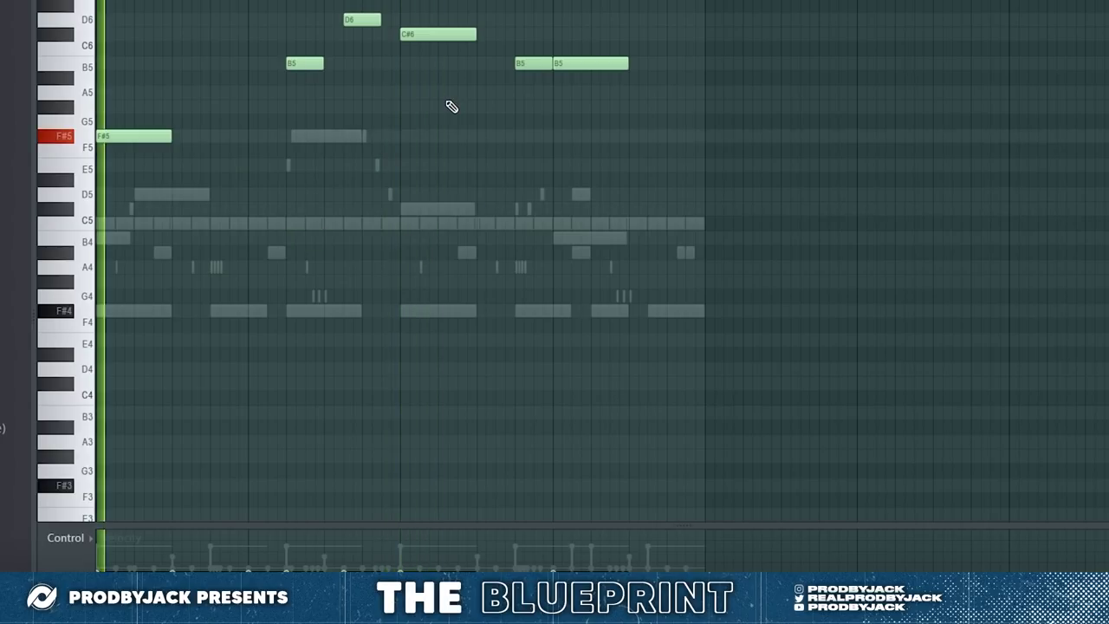
pyautogui.scroll(3, 459, 109)
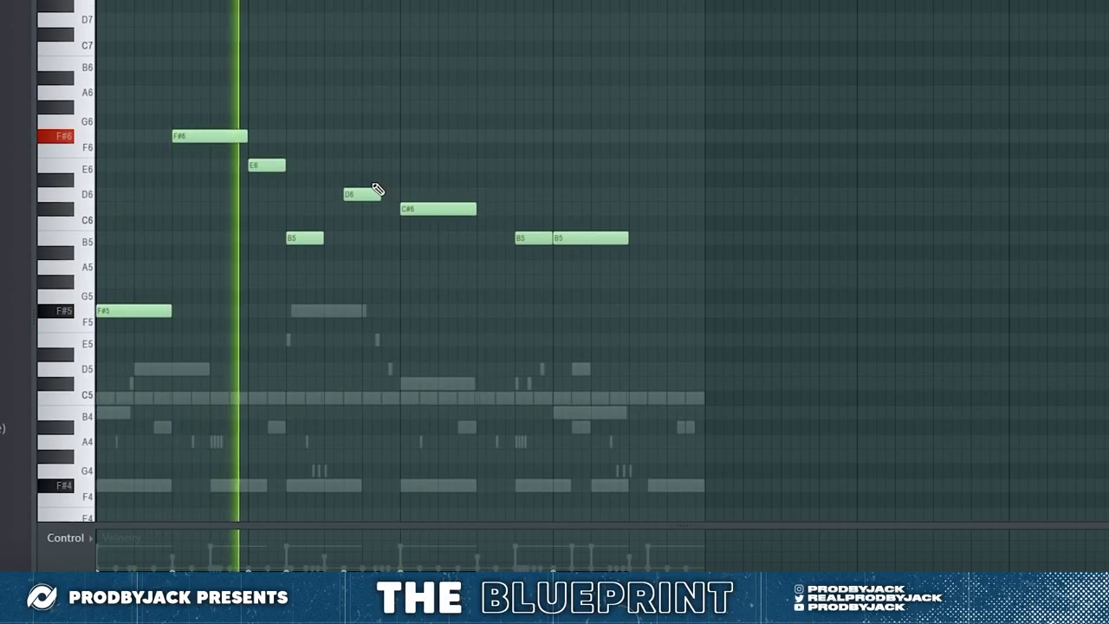
# Step: Add ValhallaVintageVerb to mixer track 12 with mix at 32.8%, predelay 10.07 ms, size 74.8% and low cut 430 Hz
pyautogui.press('F9')
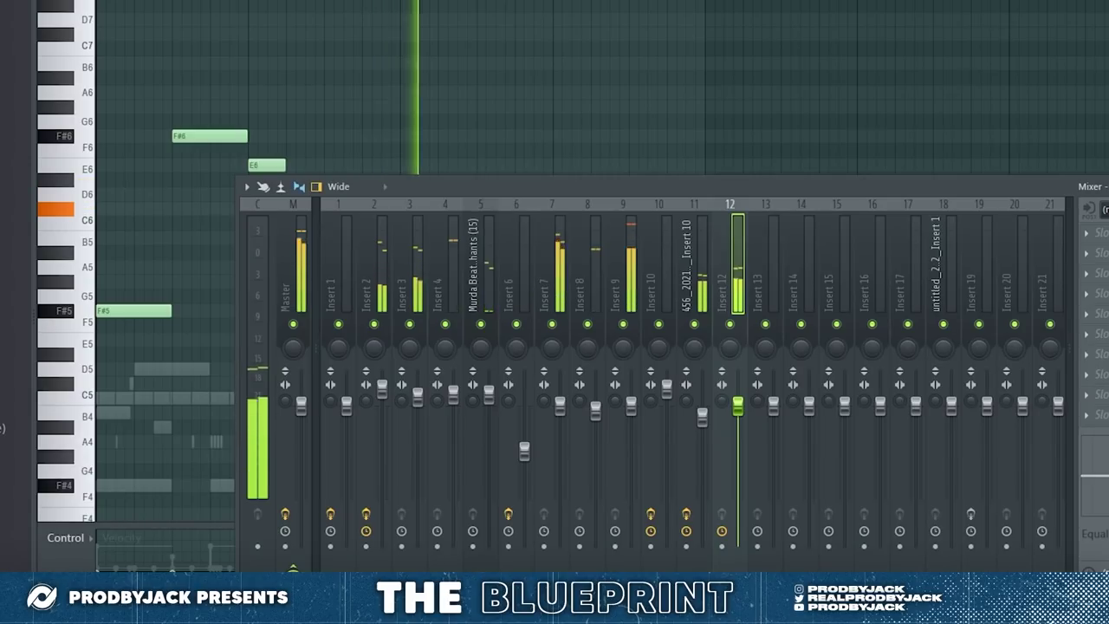
pyautogui.rightClick(730, 325)
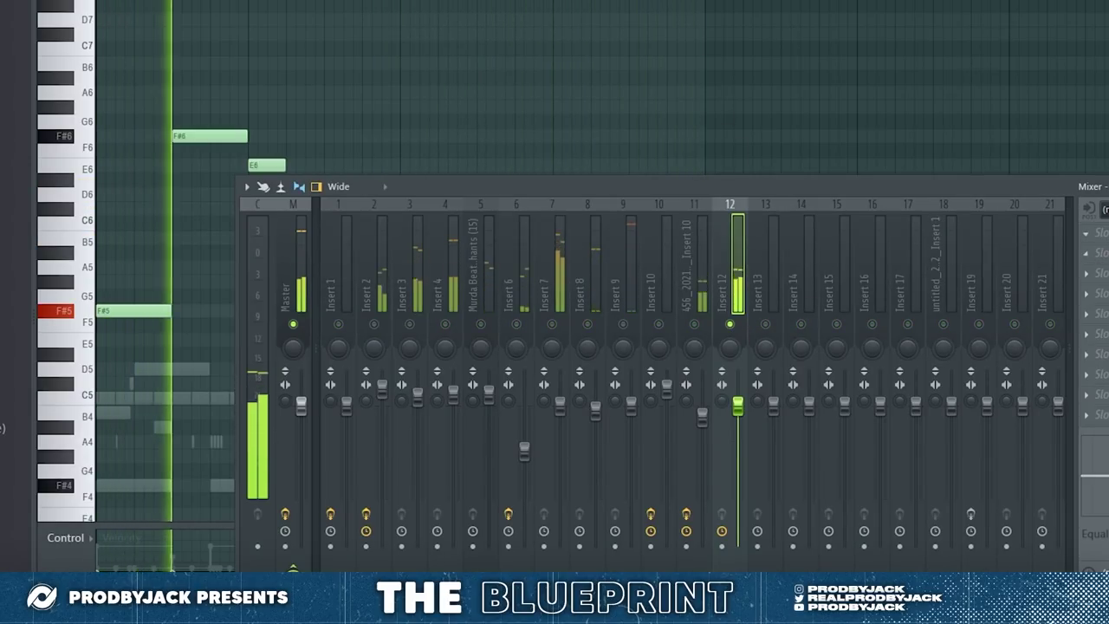
pyautogui.click(1101, 233)
pyautogui.click(1073, 188)
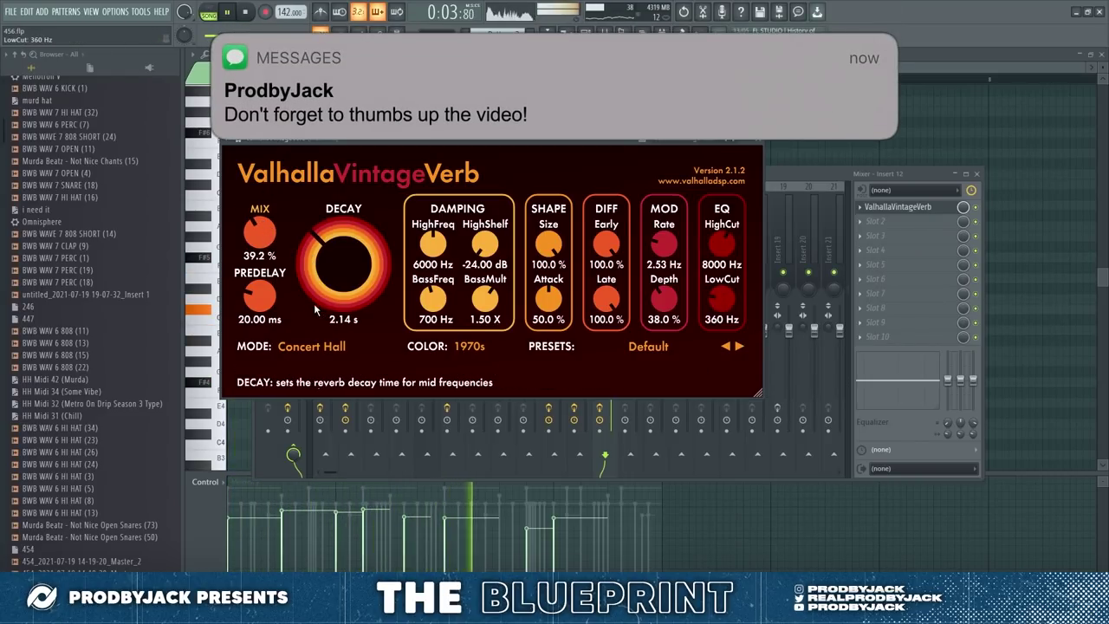
pyautogui.moveTo(262, 297); pyautogui.dragTo(262, 321)
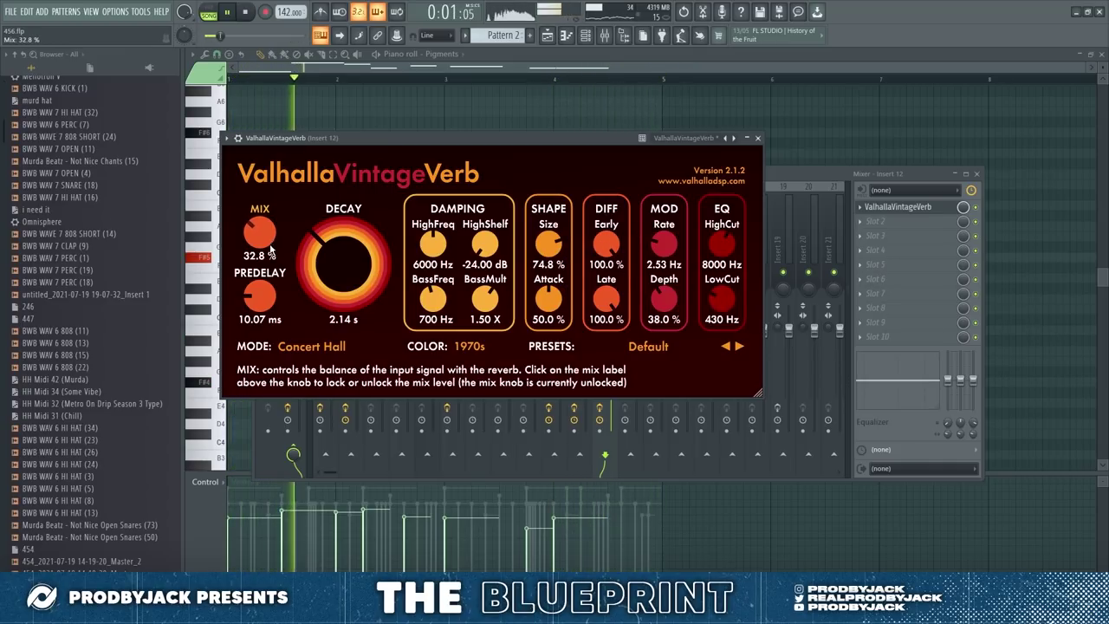
pyautogui.click(758, 138)
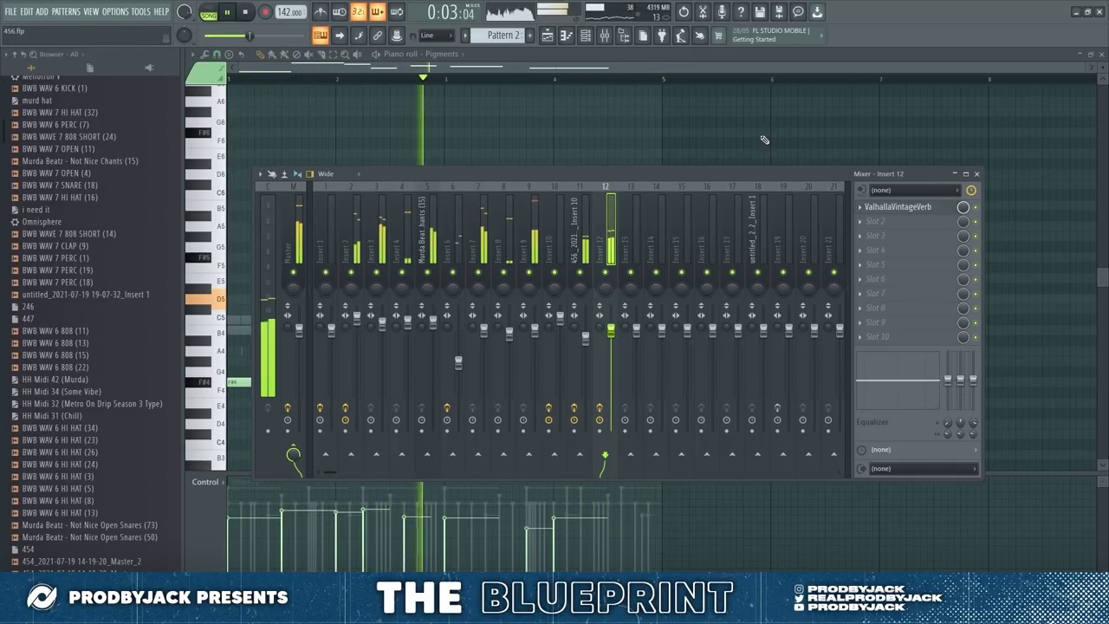
# Step: Add Spinn with the Analogizer preset to mixer track 12 and move it above ValhallaVintageVerb
pyautogui.click(870, 224)
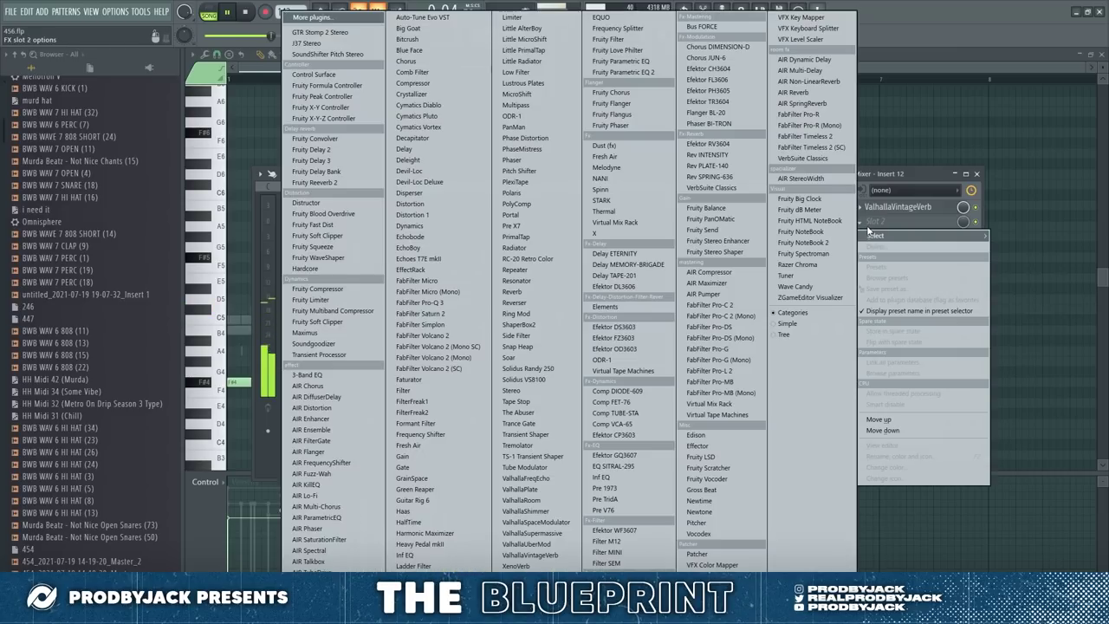
pyautogui.click(625, 193)
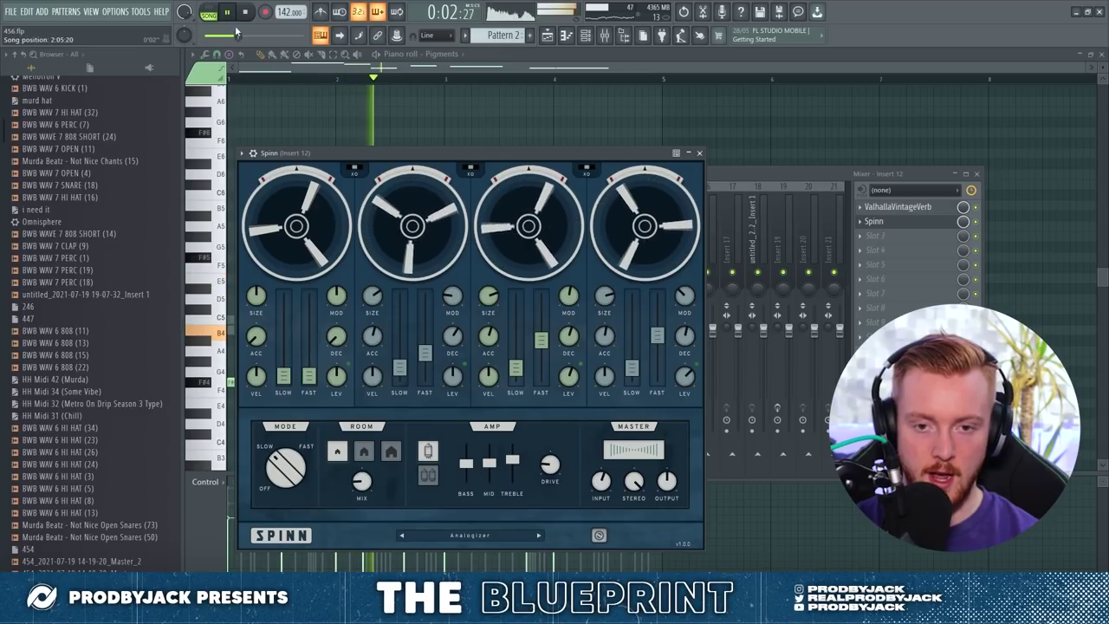
pyautogui.click(699, 153)
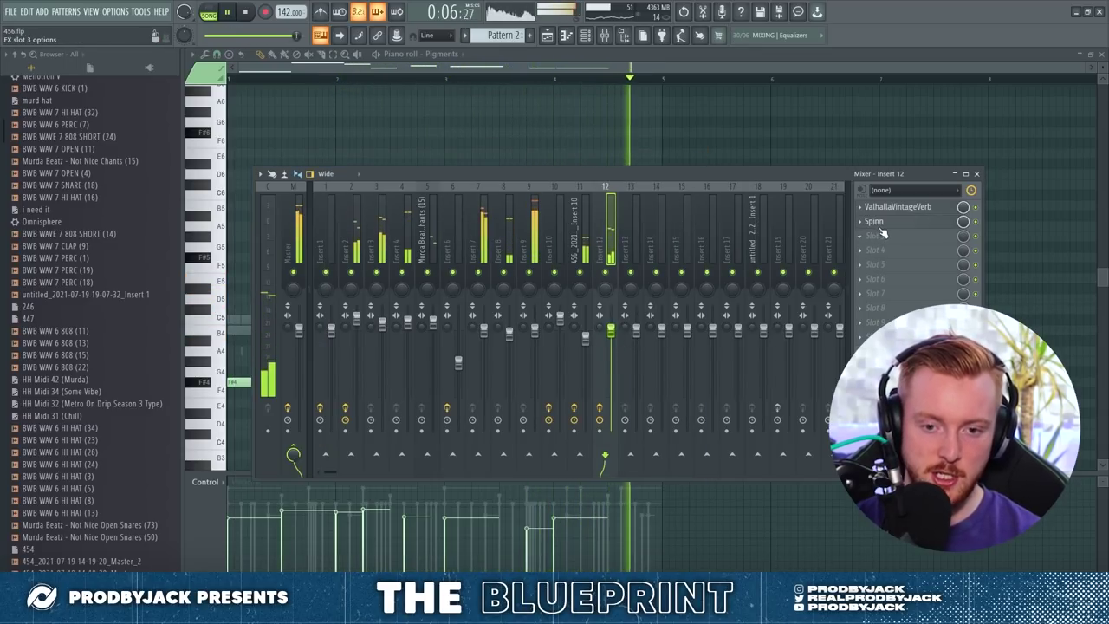
pyautogui.scroll(1, 882, 225)
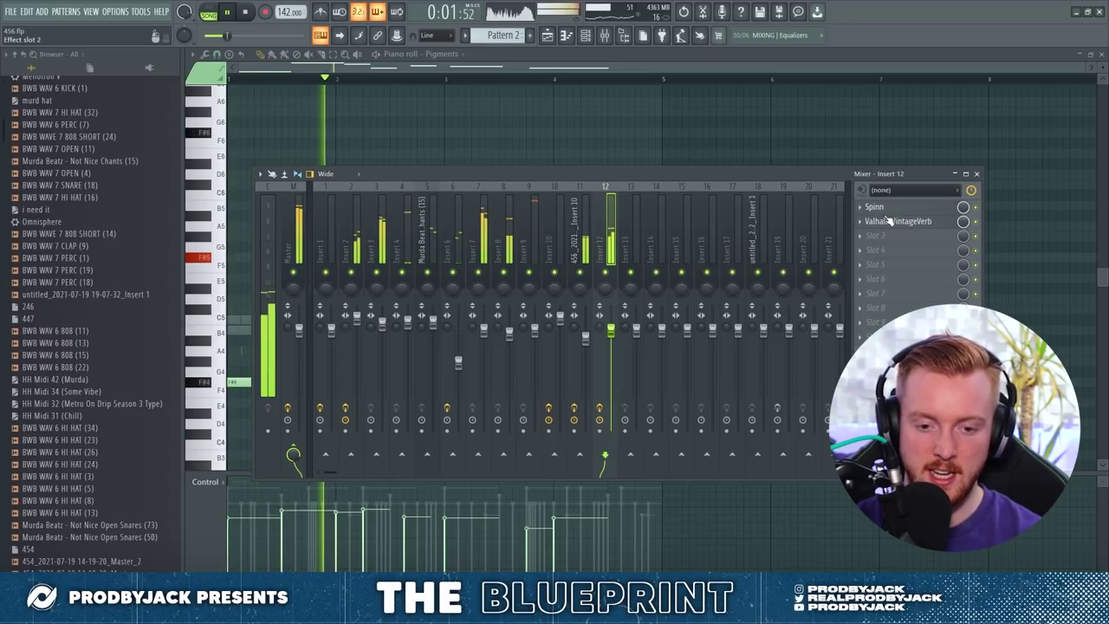
# Step: Lower the ValhallaVintageVerb mix to 20.4% and its decay to 1.72 s on mixer track 12
pyautogui.click(891, 223)
pyautogui.moveTo(274, 227); pyautogui.dragTo(281, 246)
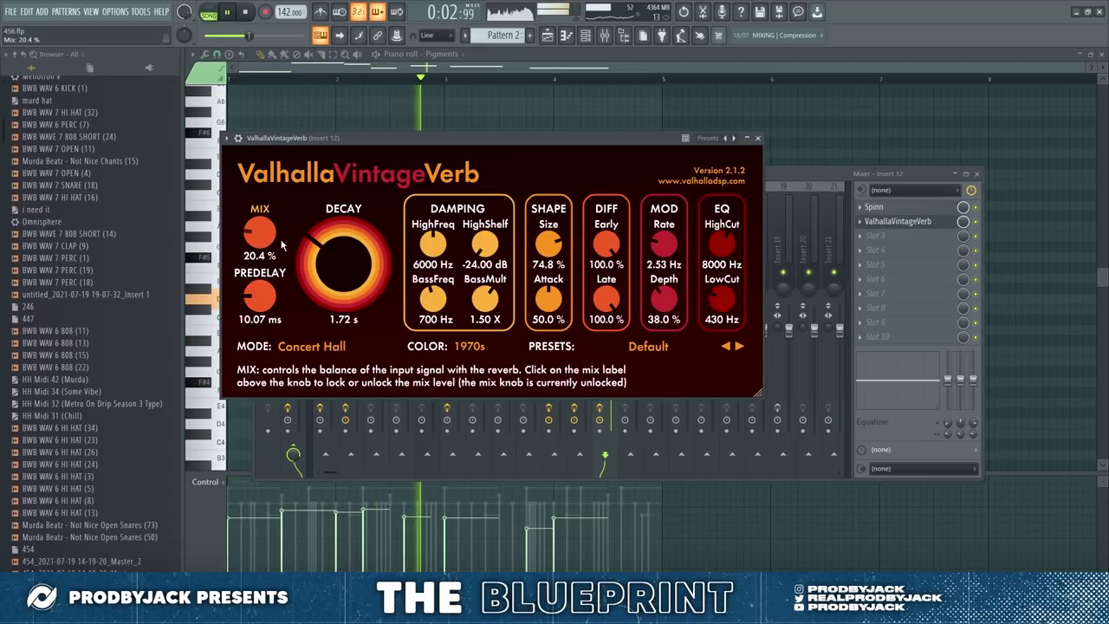
pyautogui.click(759, 139)
# Step: Add Spinn with the JLord preset to slot 3 of mixer track 11 and lower the track's volume to about 84%
pyautogui.click(589, 263)
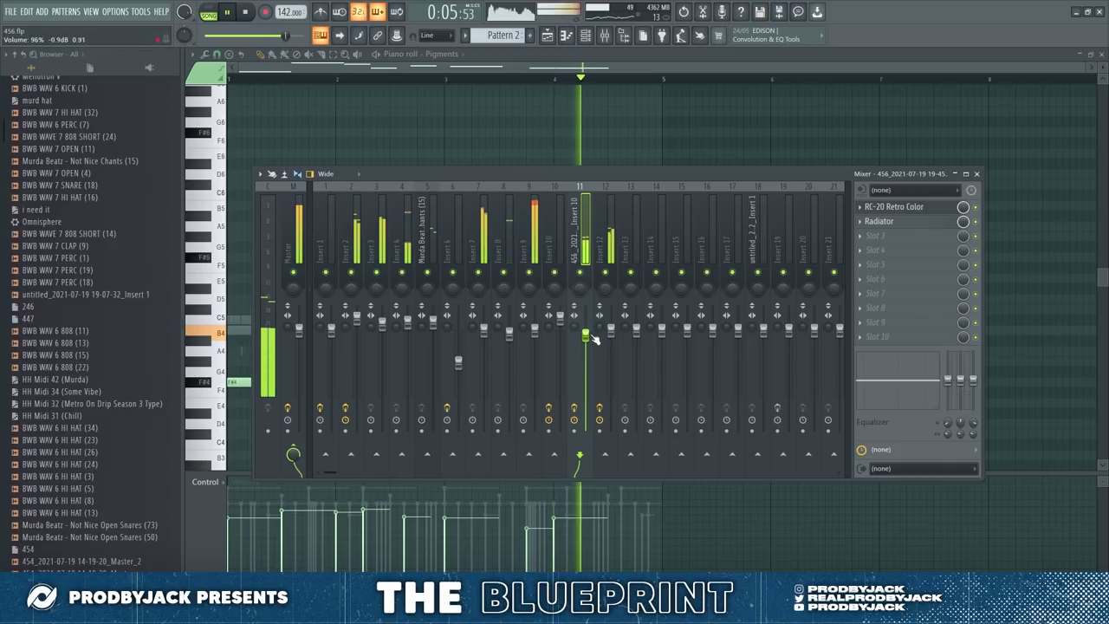
pyautogui.click(878, 235)
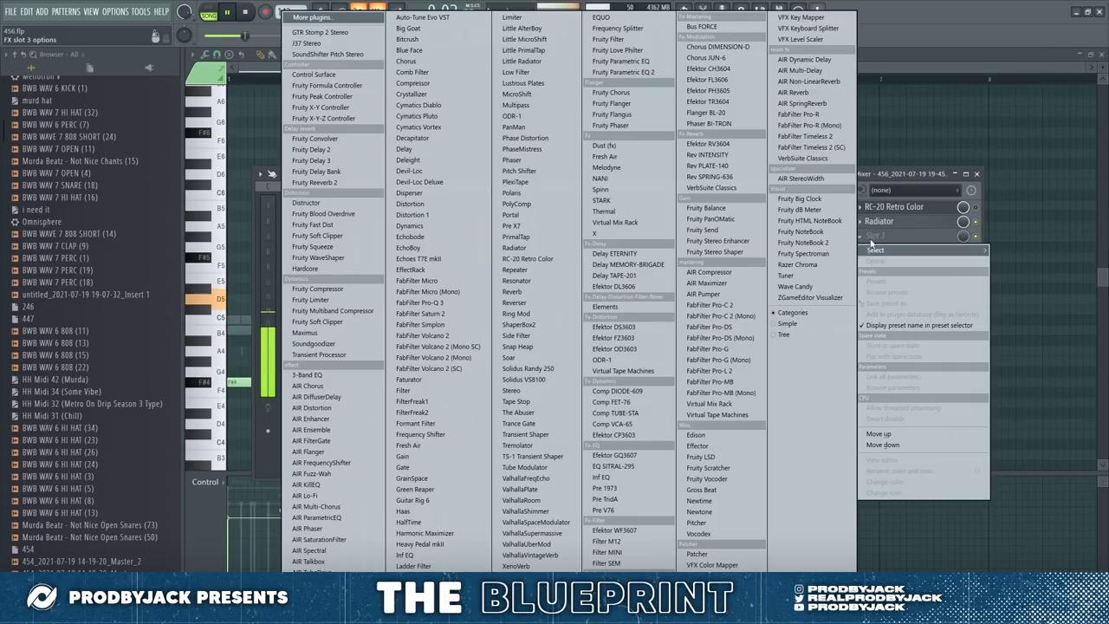
pyautogui.click(615, 191)
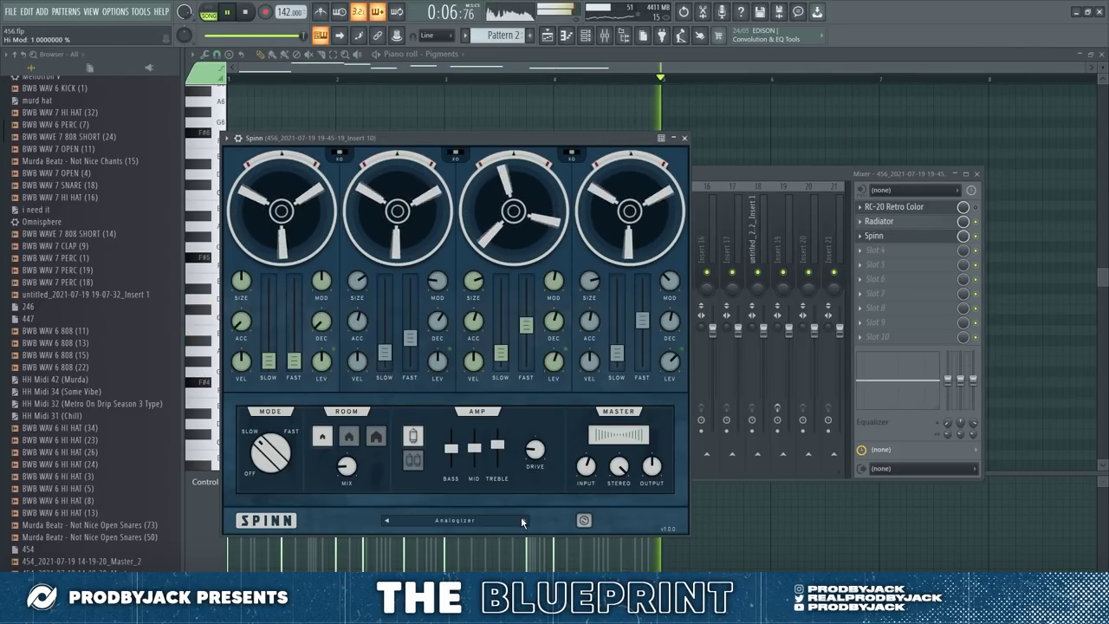
pyautogui.click(523, 520)
pyautogui.click(523, 520)
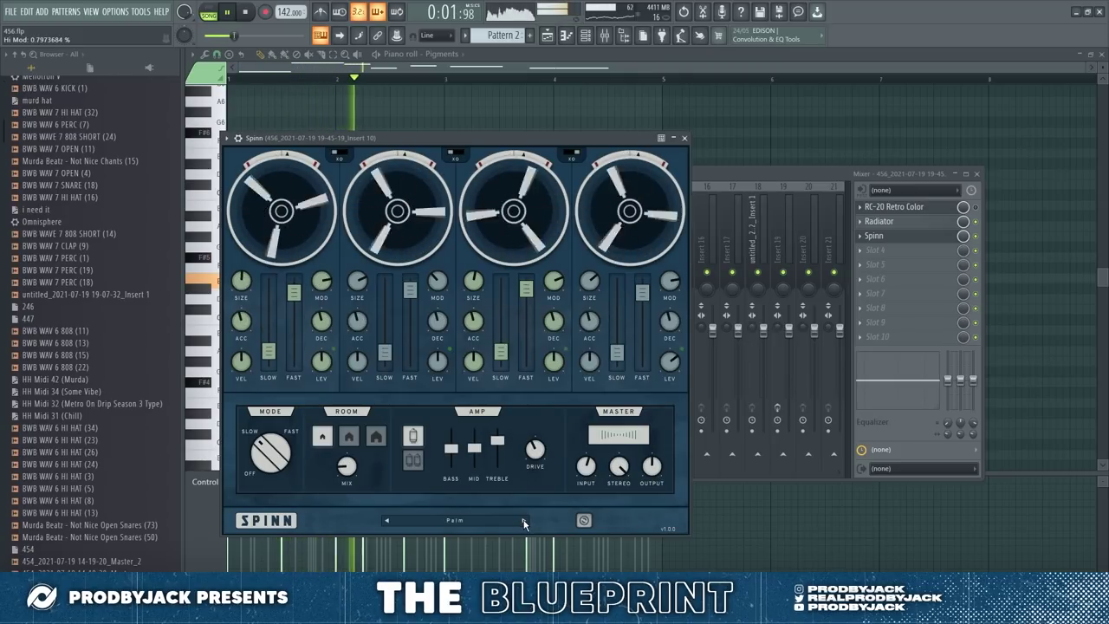
pyautogui.click(522, 520)
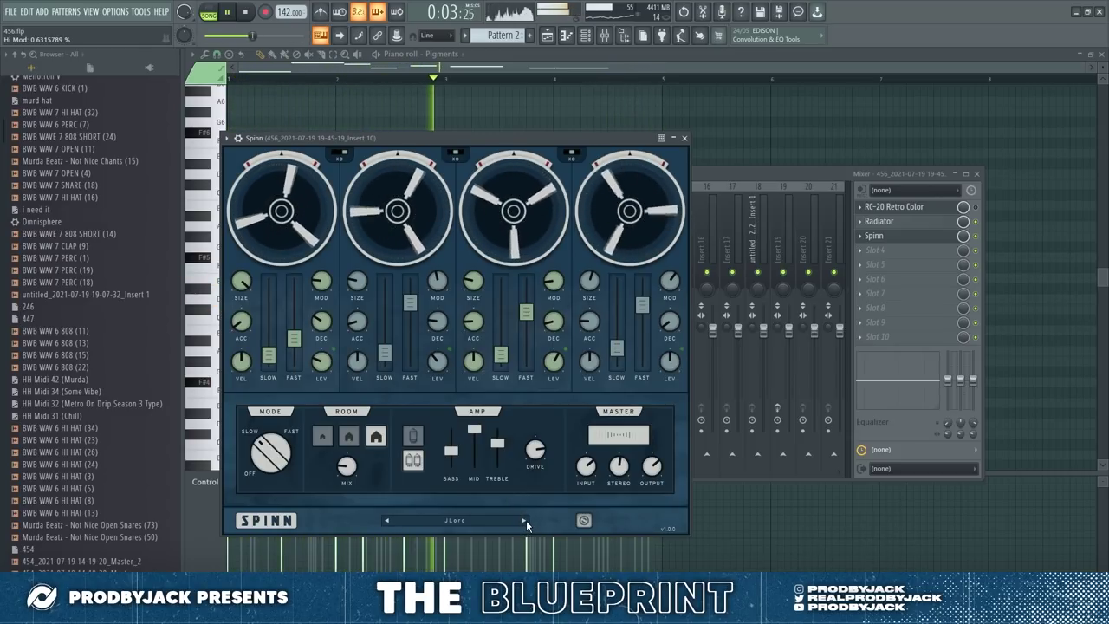
pyautogui.click(684, 138)
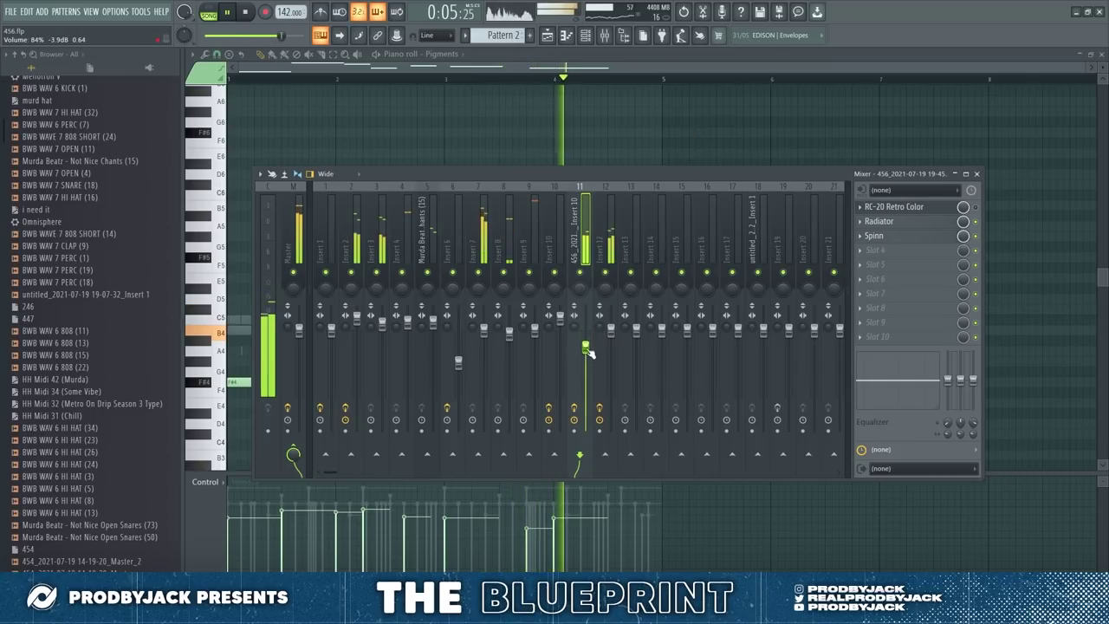
# Step: Move Spinn above Radiator on mixer track 11 and toggle Radiator to compare the sound
pyautogui.click(893, 240)
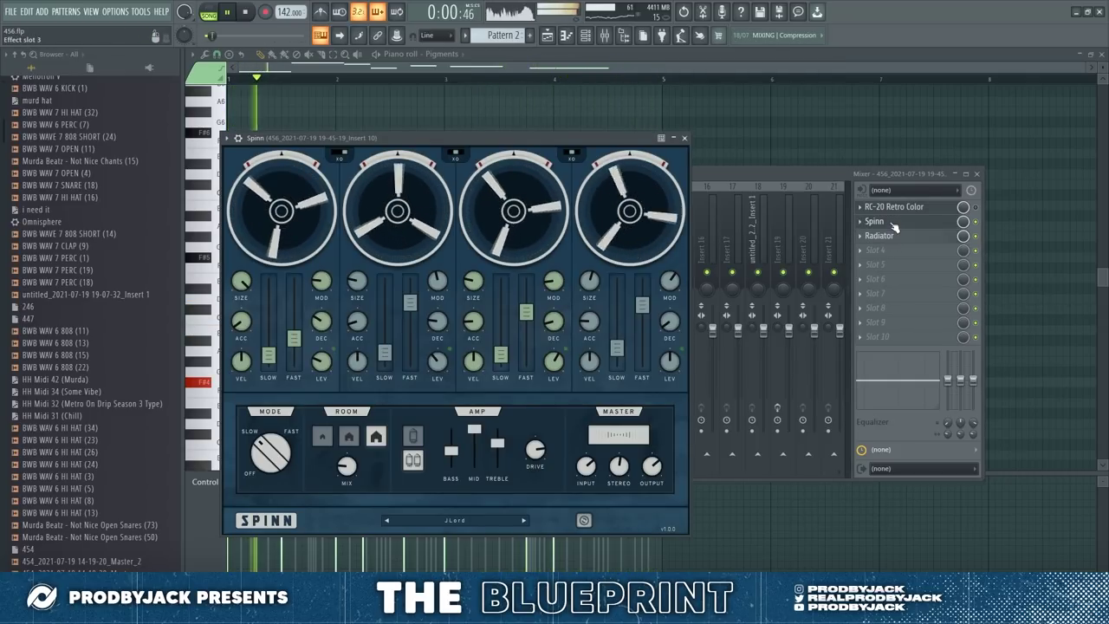
pyautogui.click(962, 237)
pyautogui.click(976, 237)
pyautogui.click(928, 222)
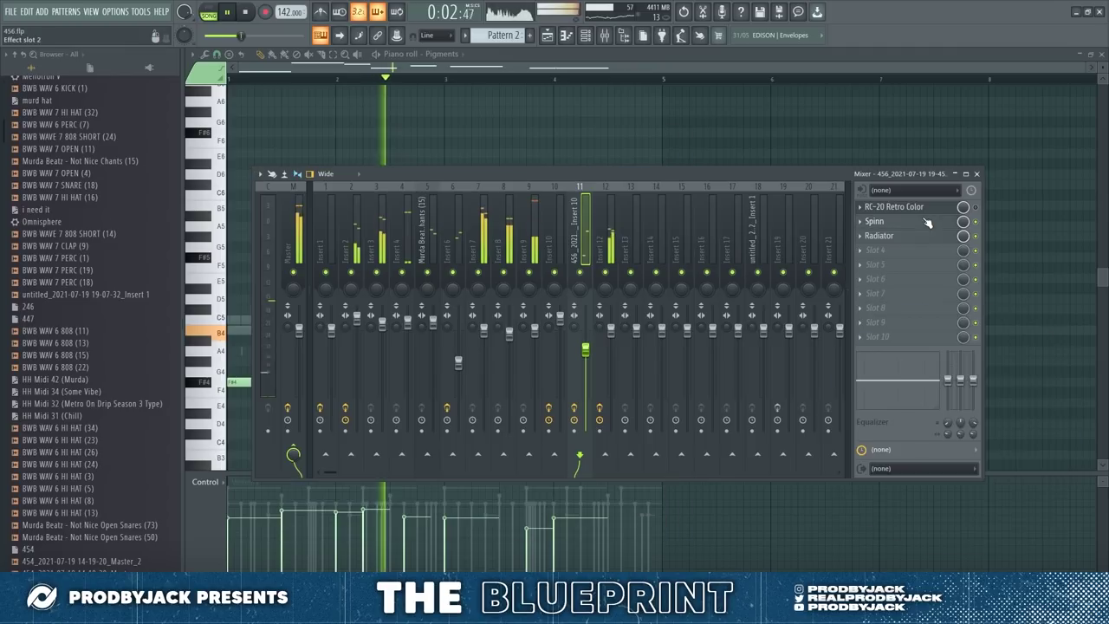
pyautogui.click(928, 222)
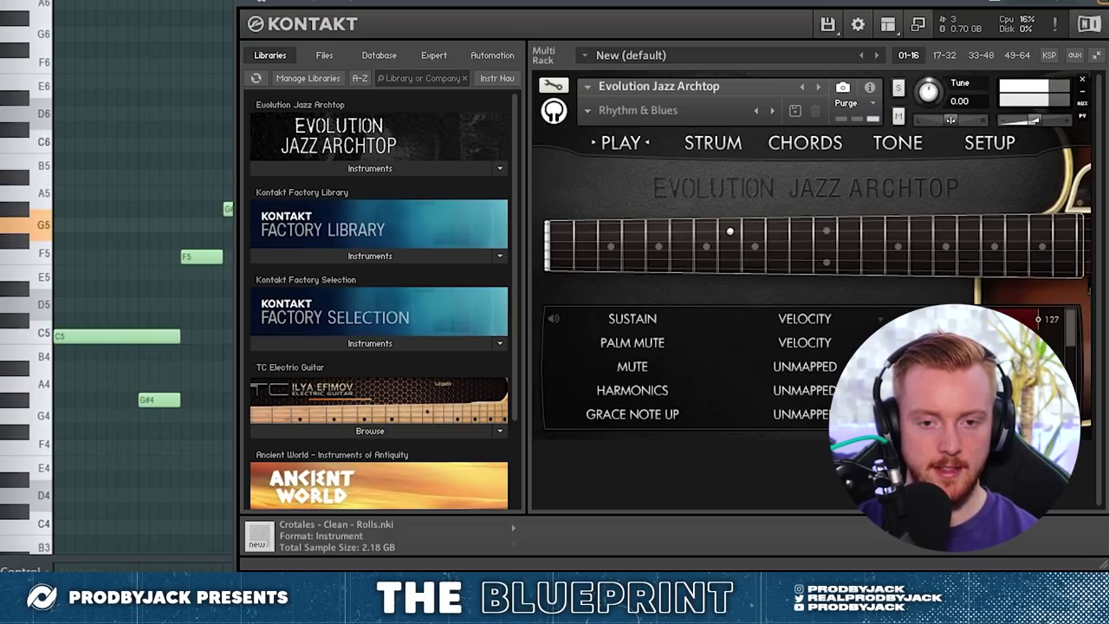
# Step: Close the Kontakt Evolution Jazz Archtop instrument and play through its four-bar guitar melody in the piano roll
pyautogui.click(1103, 3)
pyautogui.scroll(-3, 664, 208)
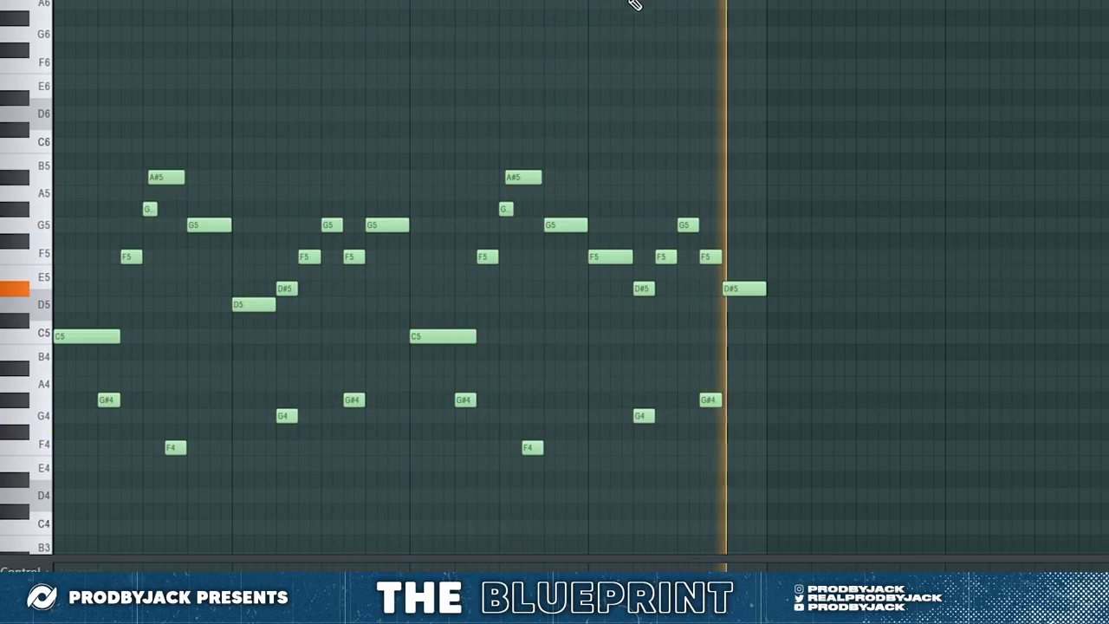
pyautogui.press('F9')
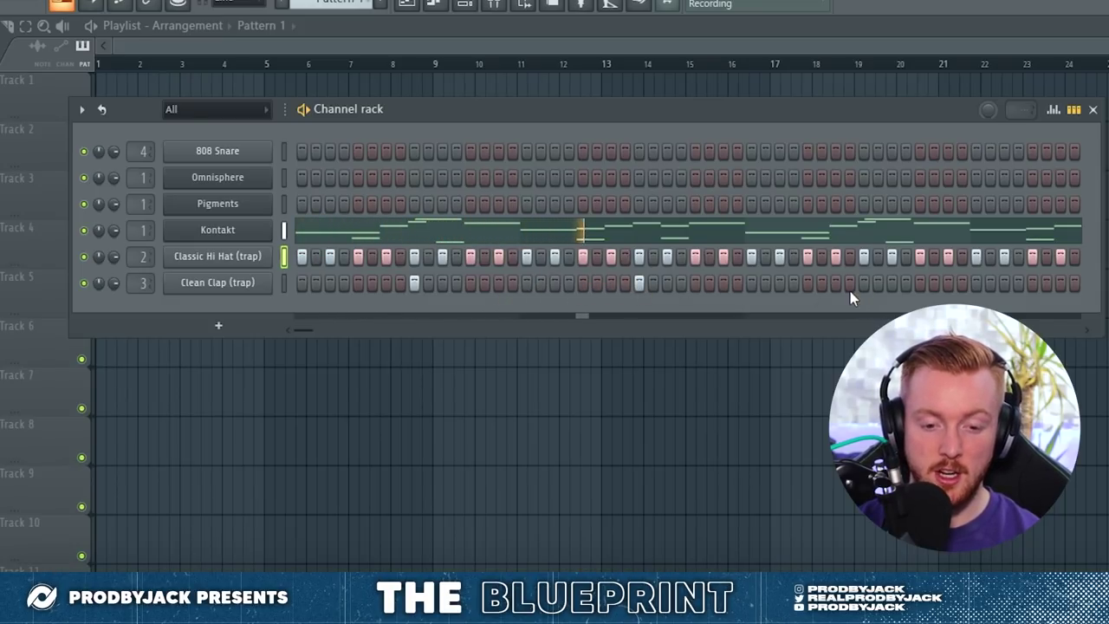
# Step: Review the Classic Hi Hat and Clean Clap patterns to their end and inspect the hi-hat's channel settings
pyautogui.moveTo(317, 330); pyautogui.dragTo(513, 338)
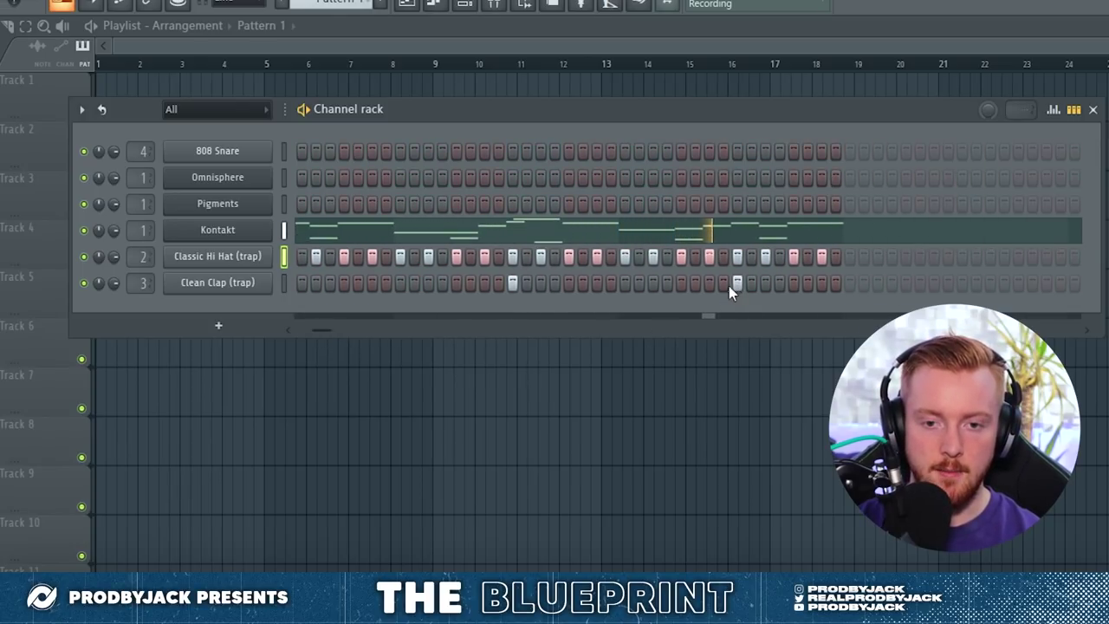
pyautogui.click(256, 255)
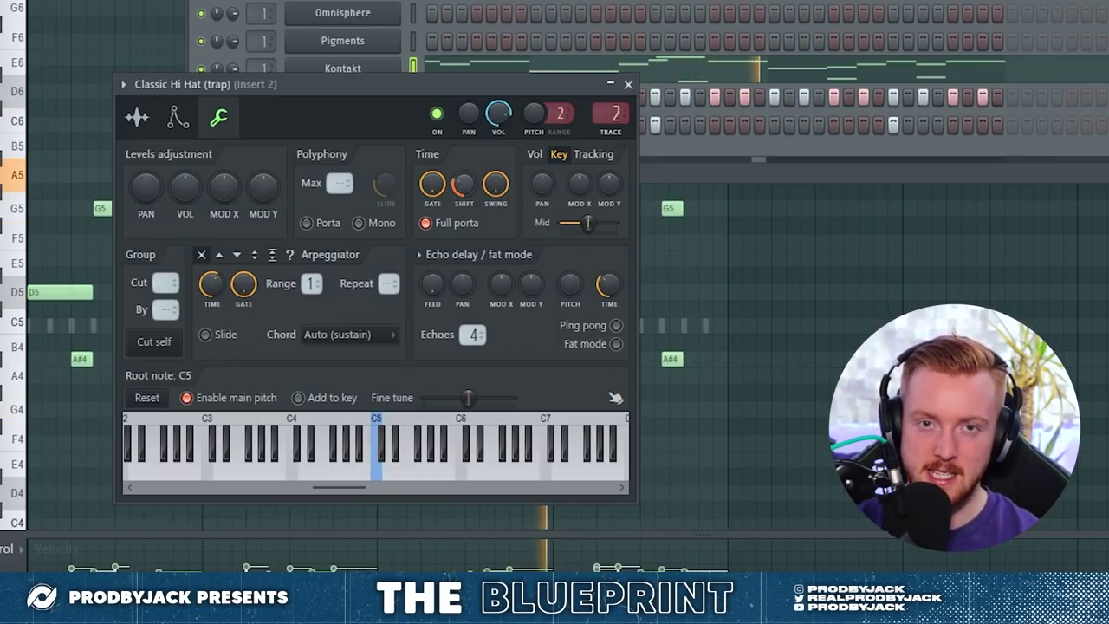
pyautogui.click(628, 85)
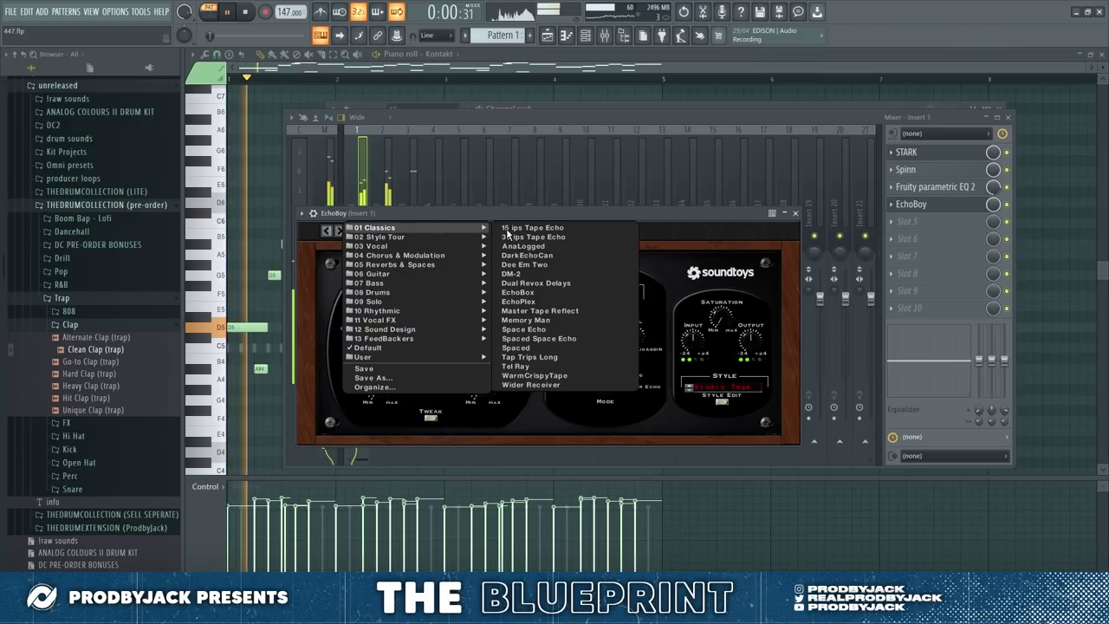
# Step: Place Hat-ish Perc (trap) hits on steps 15 and 19 and drum 2 hits on steps 5 and 21
pyautogui.click(435, 250)
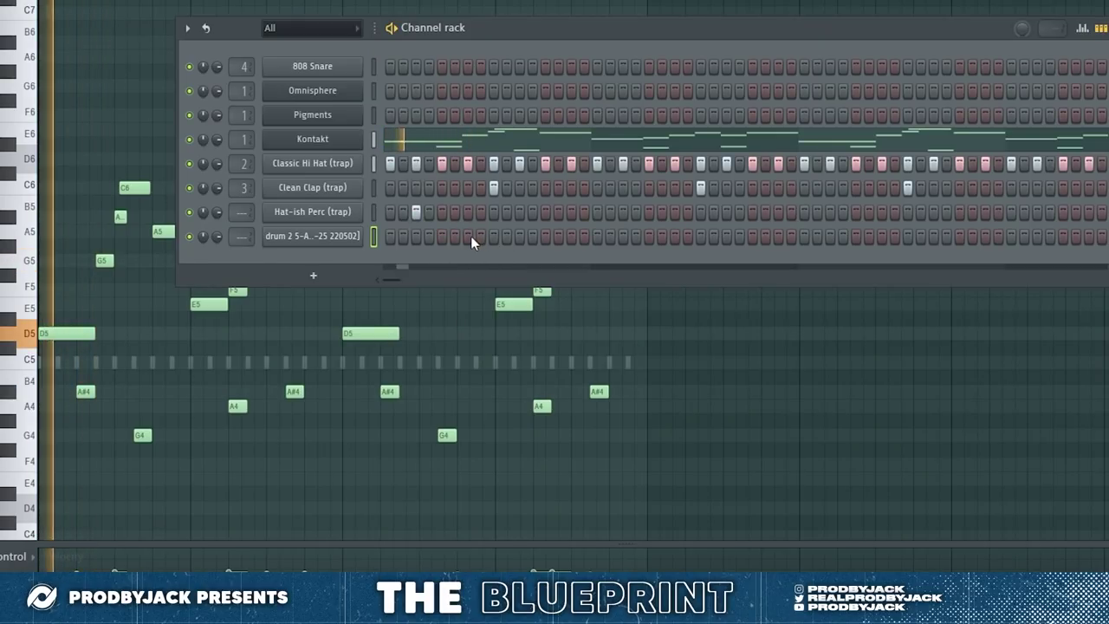
pyautogui.click(442, 236)
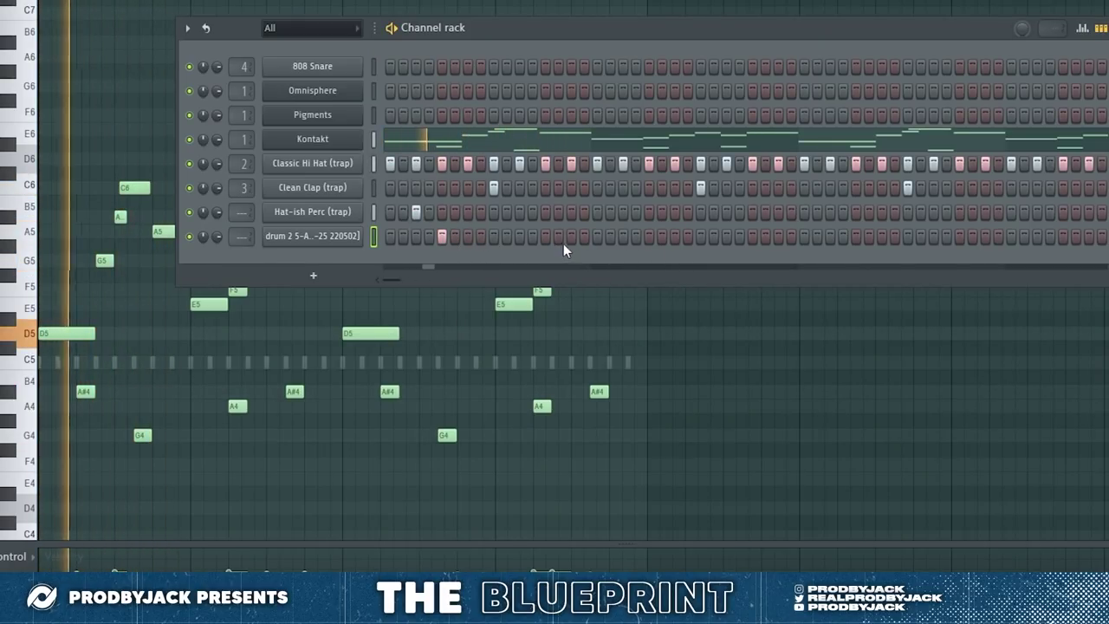
pyautogui.click(571, 214)
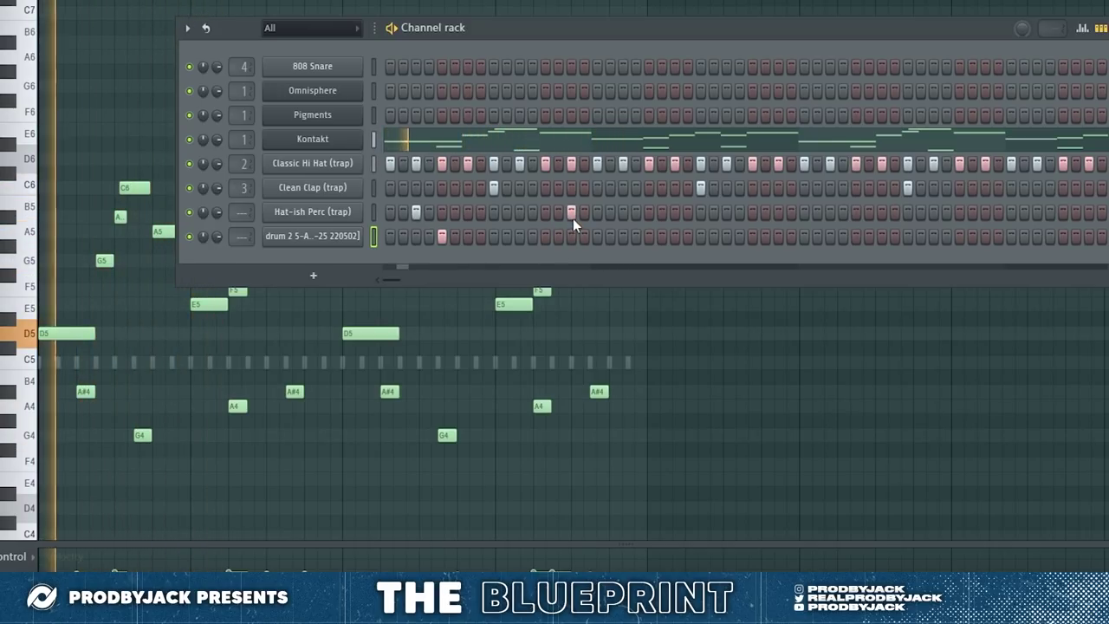
pyautogui.click(623, 213)
pyautogui.click(649, 236)
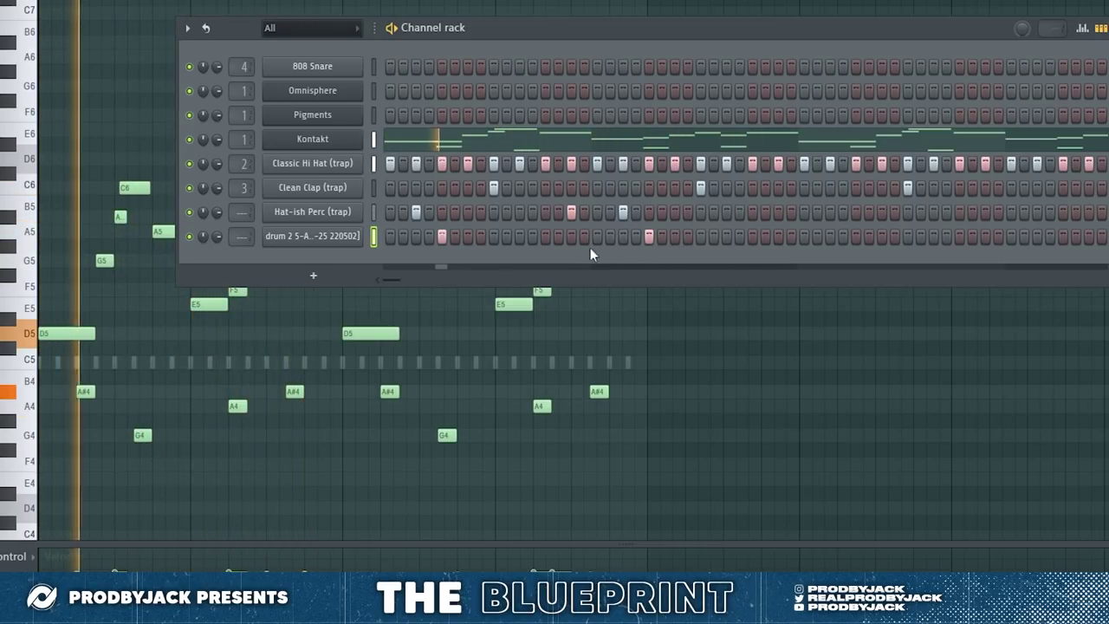
# Step: Check the drum 2 sample's channel settings, and add a Hat-ish Perc hit on step 35 and a drum 2 hit on step 37
pyautogui.click(351, 237)
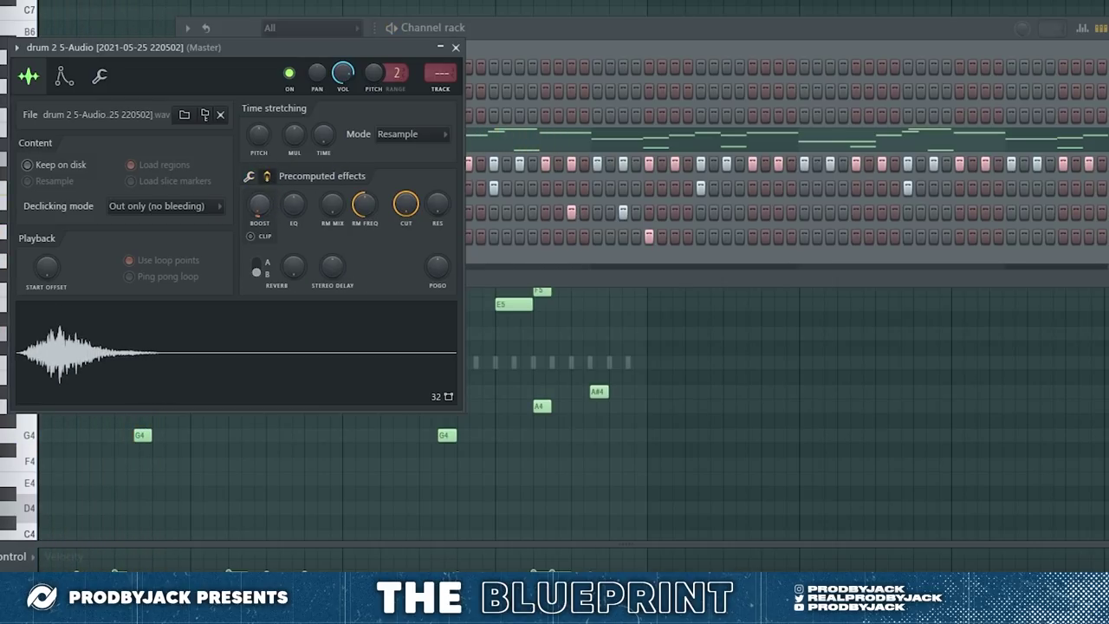
pyautogui.click(456, 49)
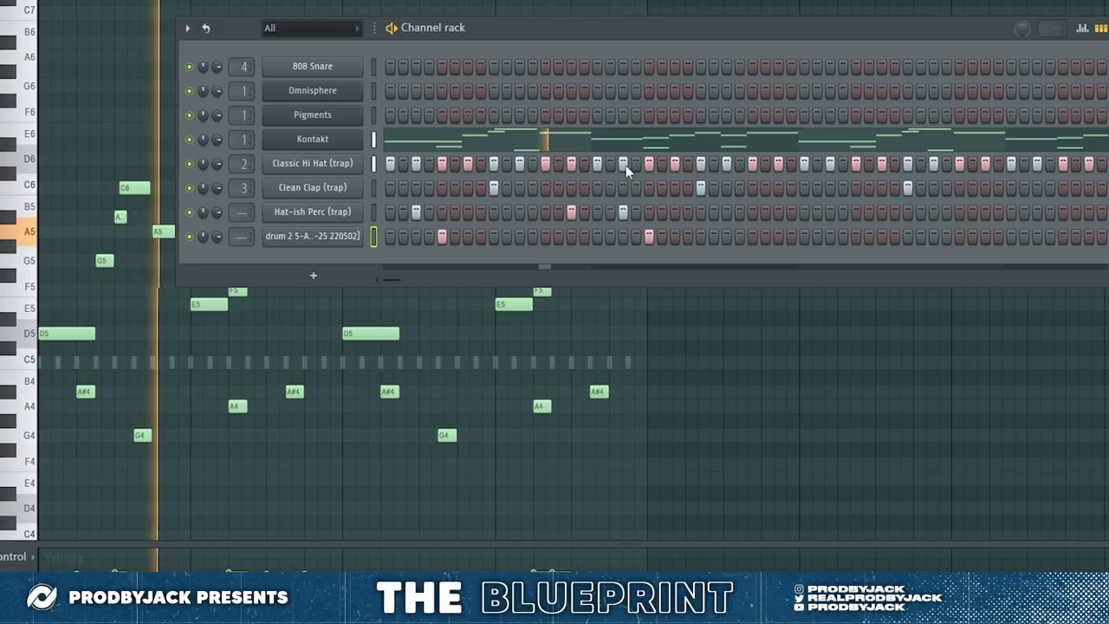
pyautogui.click(468, 211)
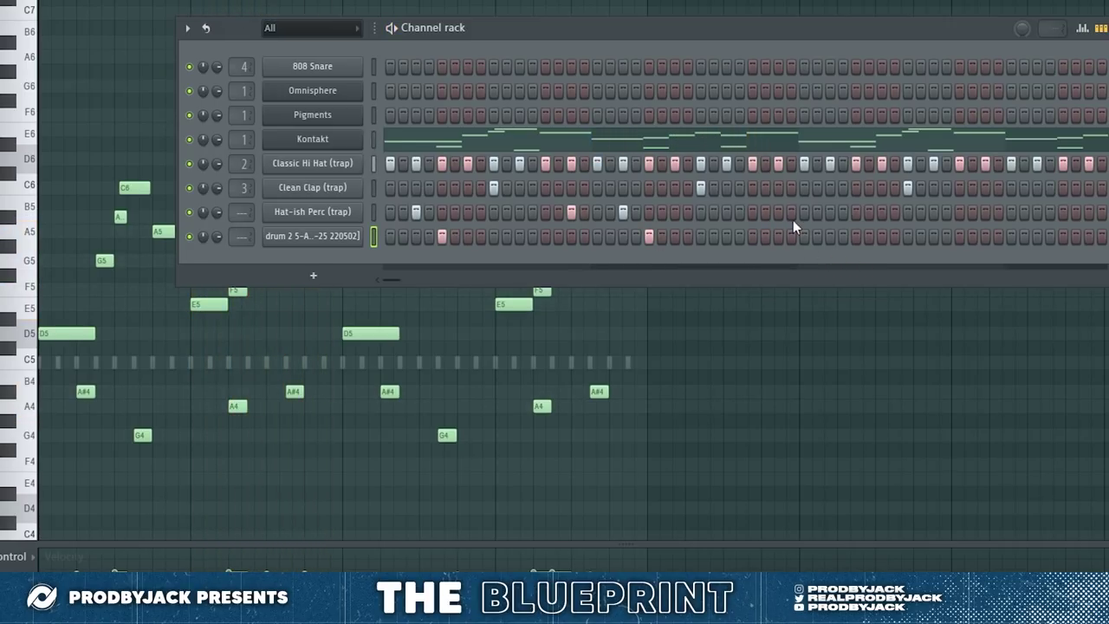
pyautogui.click(830, 211)
pyautogui.click(856, 235)
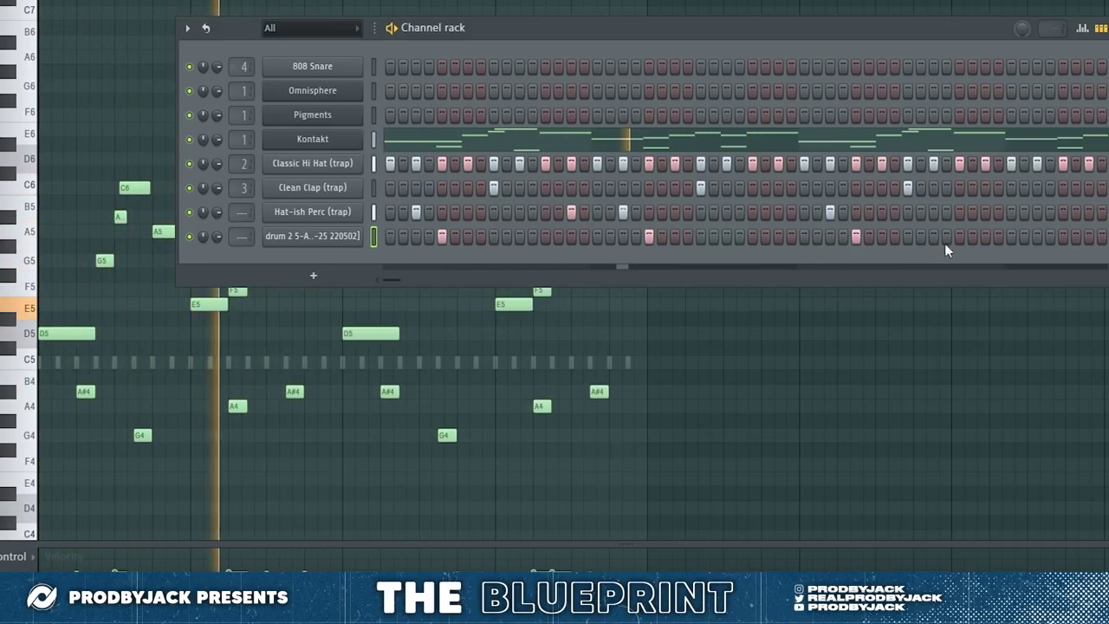
# Step: Add Hat-ish Perc (trap) hits on steps 47 and 51 and a drum 2 hit on step 53
pyautogui.click(986, 212)
pyautogui.click(1037, 212)
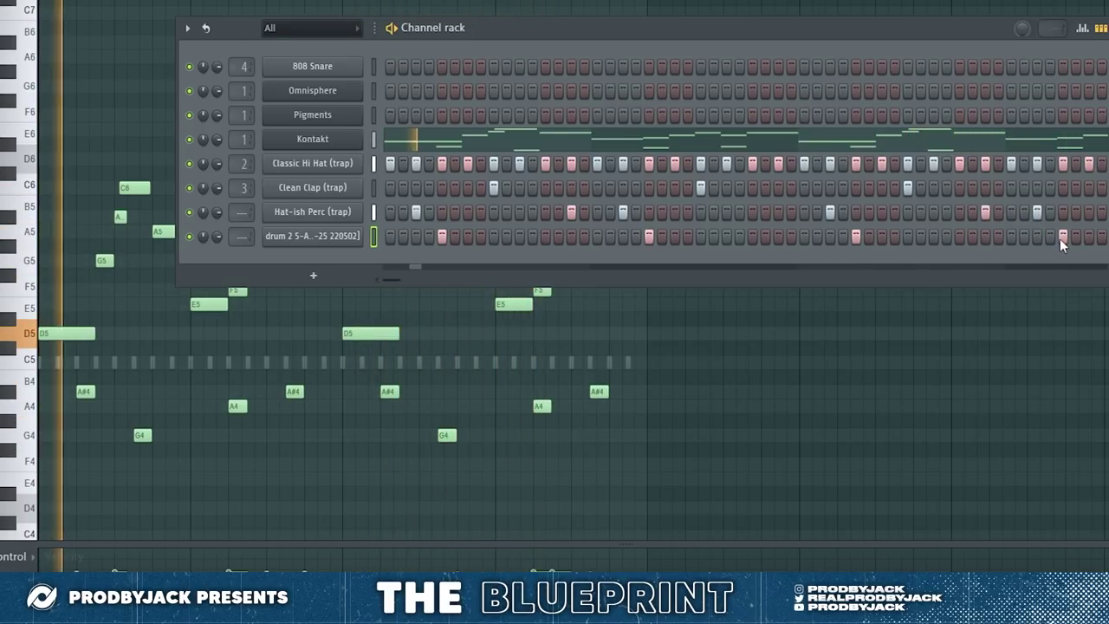
pyautogui.moveTo(394, 274); pyautogui.dragTo(405, 276)
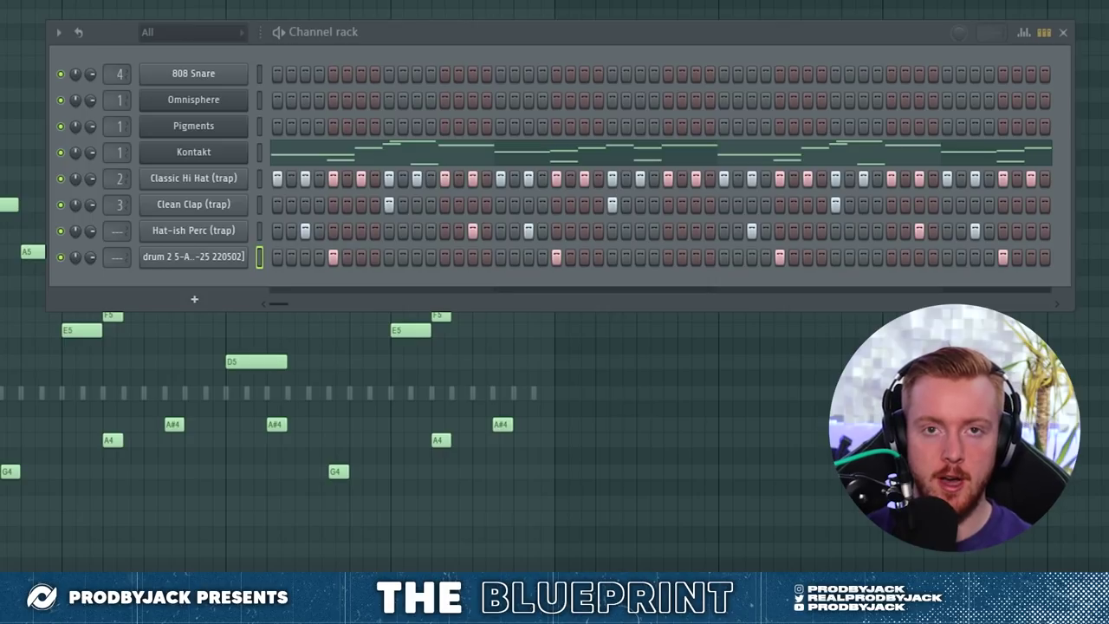
# Step: Load the Slap Snare (trap) sample as a new channel and place hits on steps 59, 62 and 63
pyautogui.moveTo(2, 347); pyautogui.dragTo(194, 299)
pyautogui.press('space')
pyautogui.moveTo(275, 330); pyautogui.dragTo(297, 330)
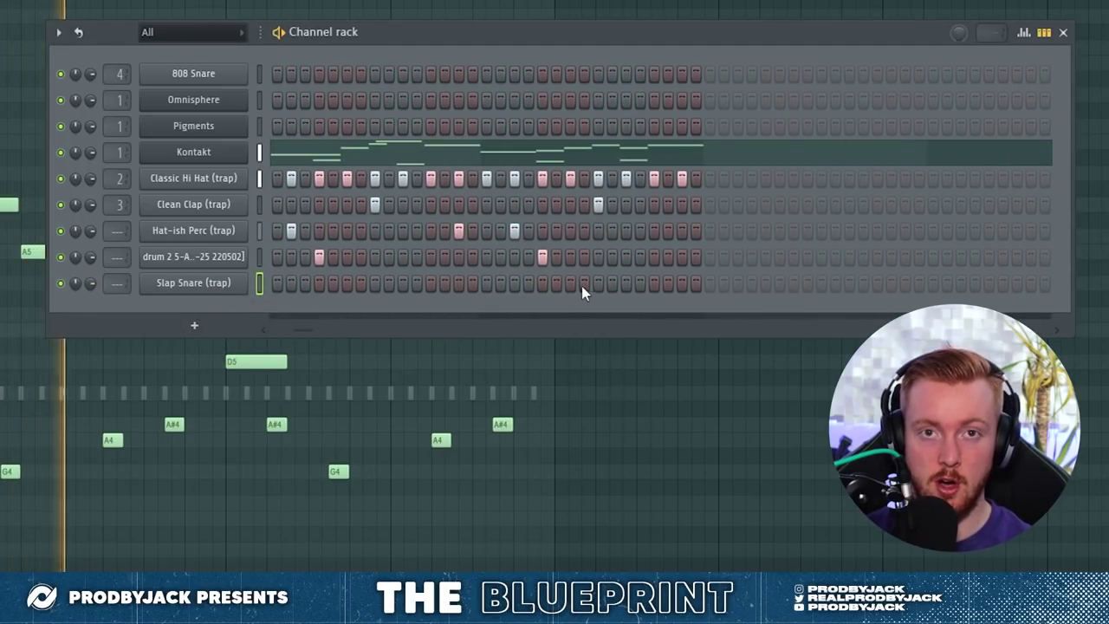
pyautogui.click(627, 286)
pyautogui.click(682, 288)
pyautogui.click(667, 289)
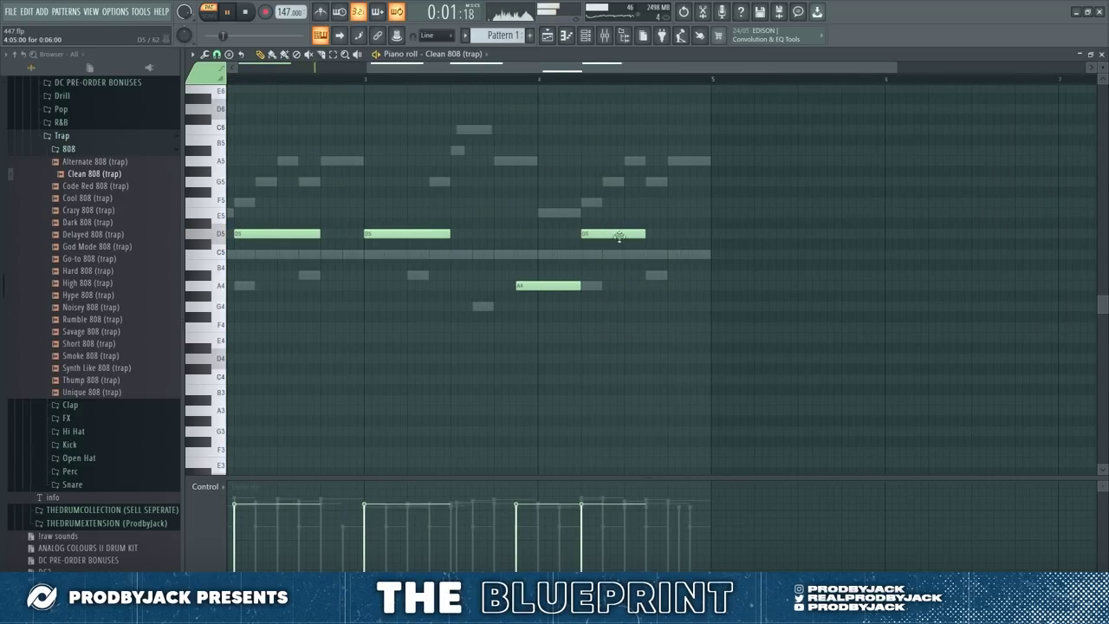
# Step: In the Clean 808 (trap) notes, add a G5 note closing bar 4 and delete the A4 note around the start of bar 4
pyautogui.click(646, 182)
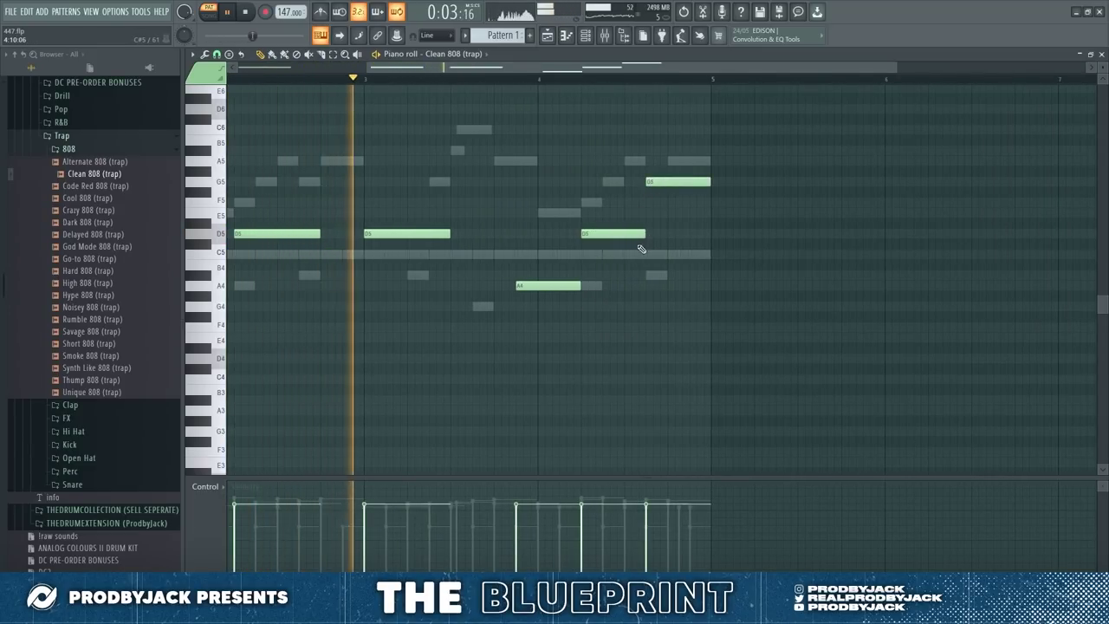
pyautogui.scroll(-2, 643, 249)
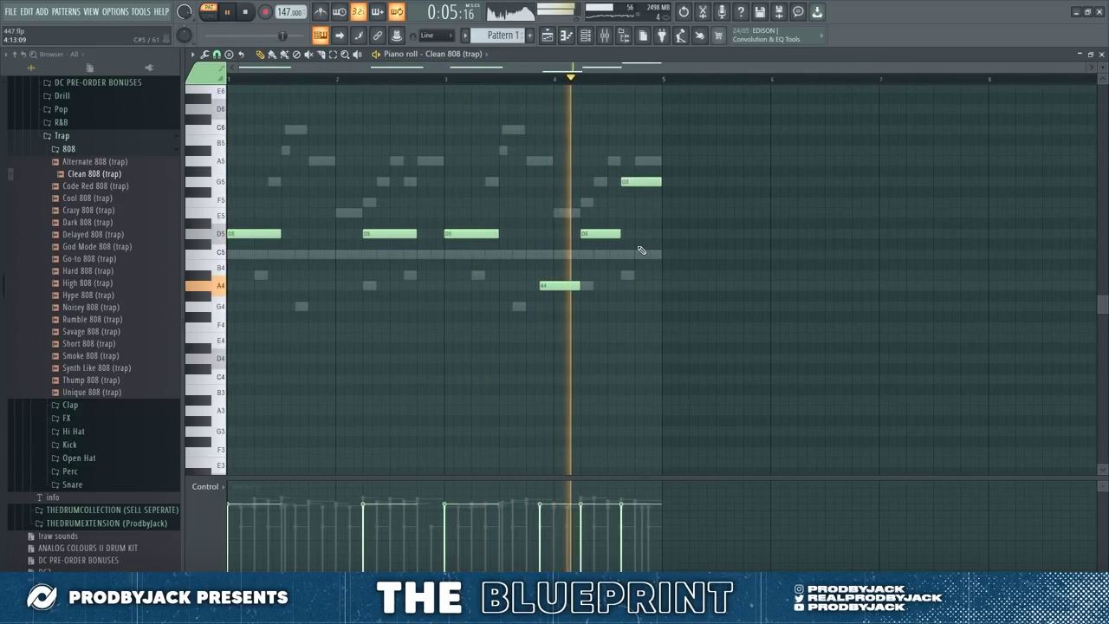
pyautogui.rightClick(577, 284)
pyautogui.press('space')
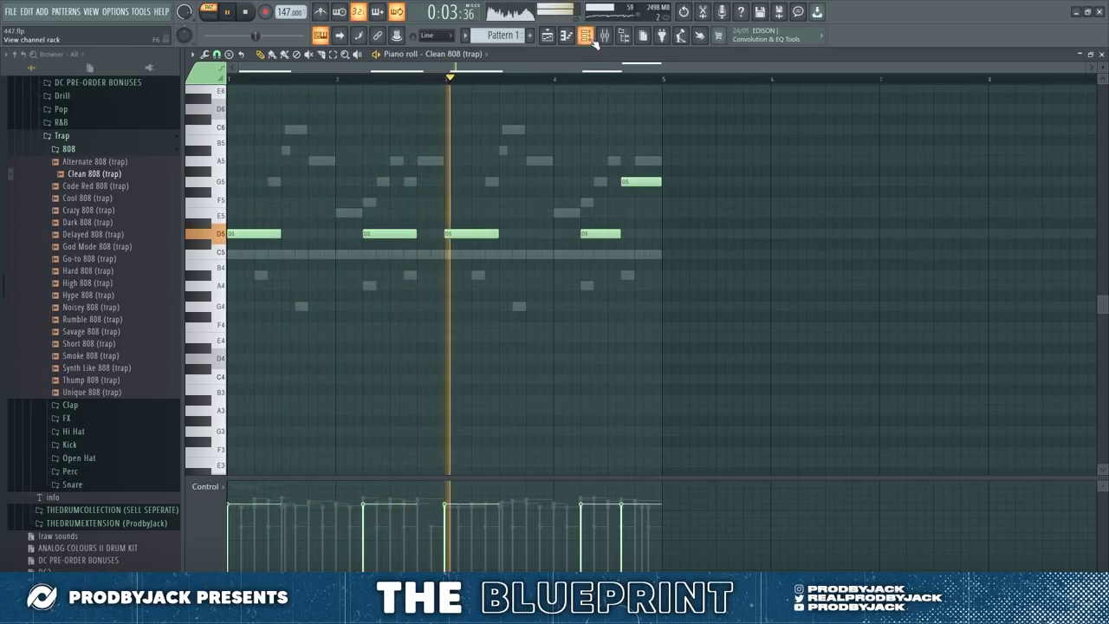
# Step: Open the Classic Hi Hat (trap) notes in the piano roll
pyautogui.click(592, 40)
pyautogui.rightClick(459, 208)
pyautogui.click(474, 206)
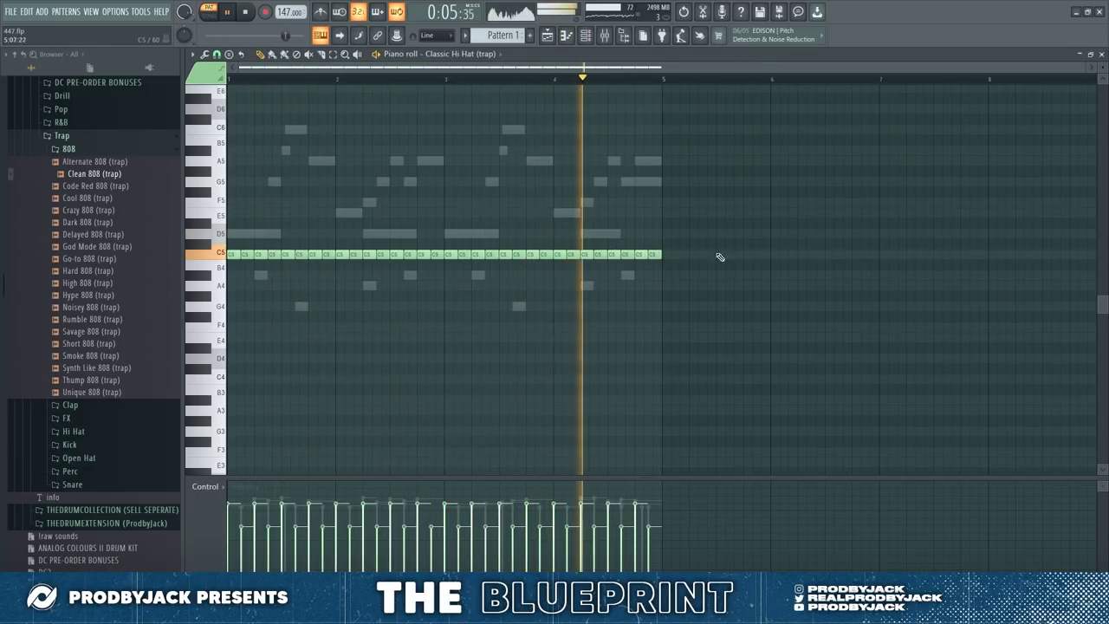
# Step: Delete all but the first two hi-hat notes and duplicate them repeatedly to refill the four bars
pyautogui.moveTo(262, 251); pyautogui.dragTo(760, 256)
pyautogui.press('Delete')
pyautogui.hotkey('ctrl', 'a')
pyautogui.hotkey('ctrl', 'b')
pyautogui.hotkey('ctrl', 'a')
pyautogui.hotkey('ctrl', 'b')
pyautogui.hotkey('ctrl', 'a')
pyautogui.hotkey('ctrl', 'b')
pyautogui.hotkey('ctrl', 'a')
pyautogui.hotkey('ctrl', 'b')
pyautogui.hotkey('ctrl', 'd')
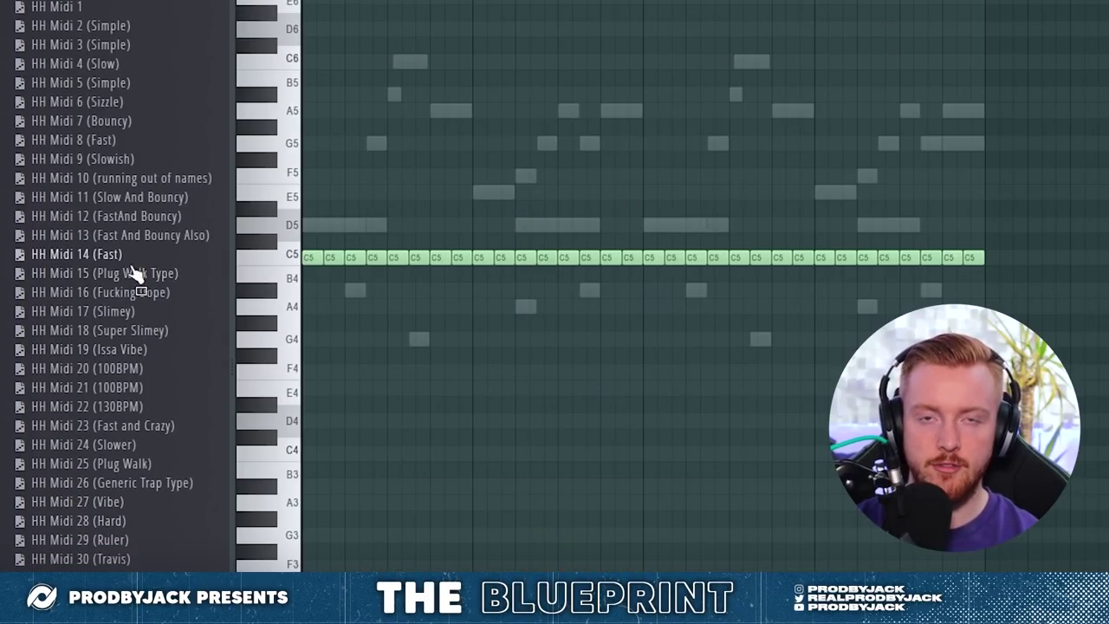
# Step: Import the HH Midi 7 (Bouncy) pattern into the hi-hat's piano roll and delete the notes beyond bar 4
pyautogui.moveTo(83, 121); pyautogui.dragTo(428, 148)
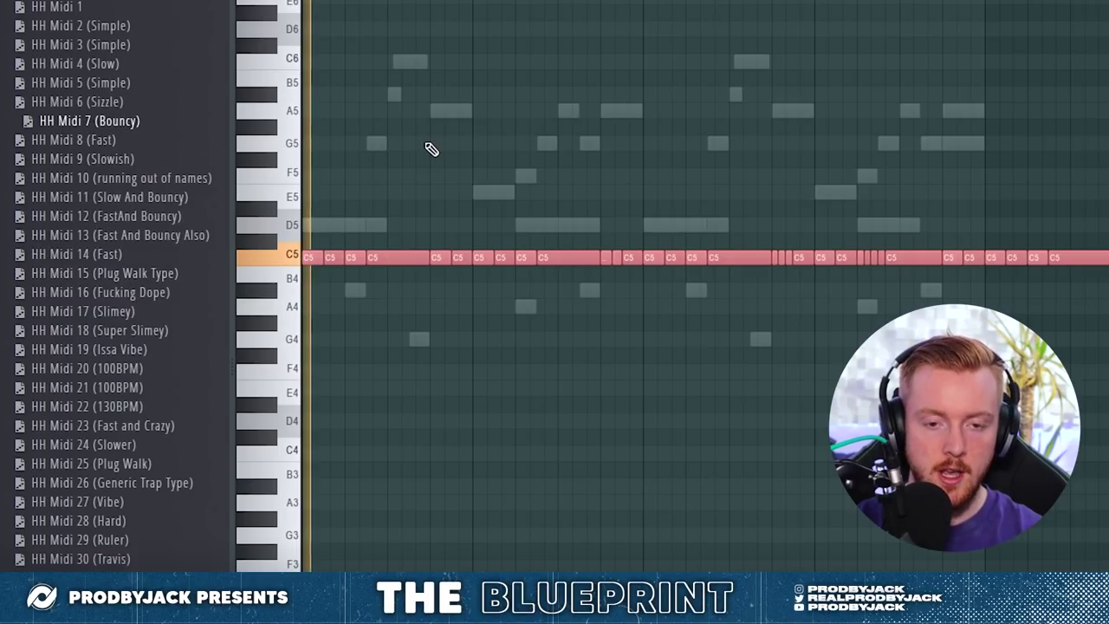
pyautogui.scroll(-2, 542, 402)
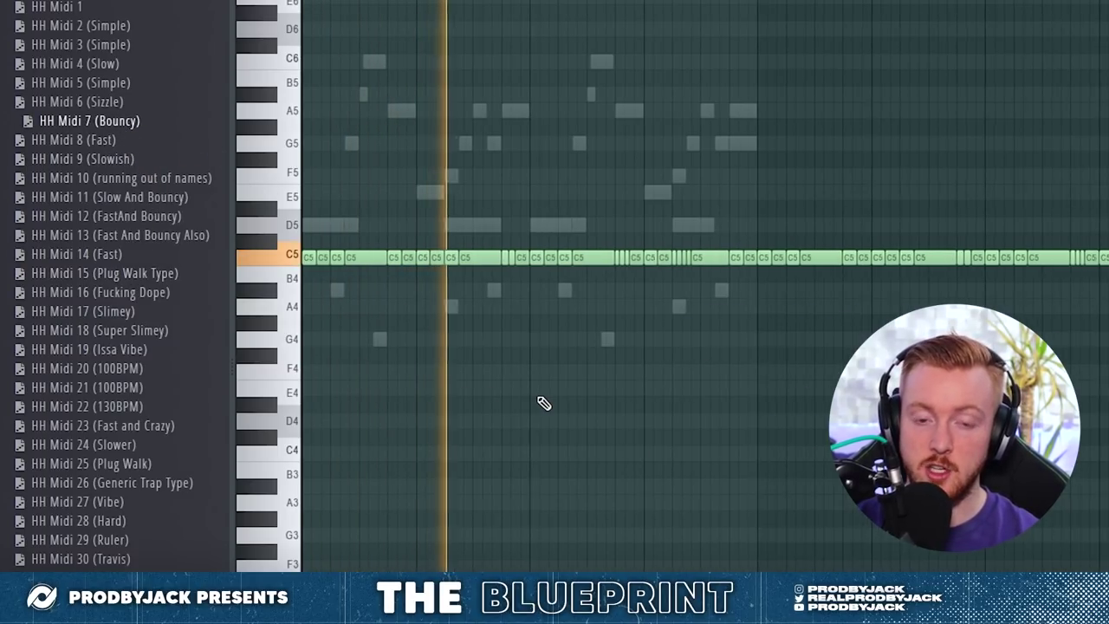
pyautogui.moveTo(787, 250); pyautogui.dragTo(1108, 298)
pyautogui.press('Delete')
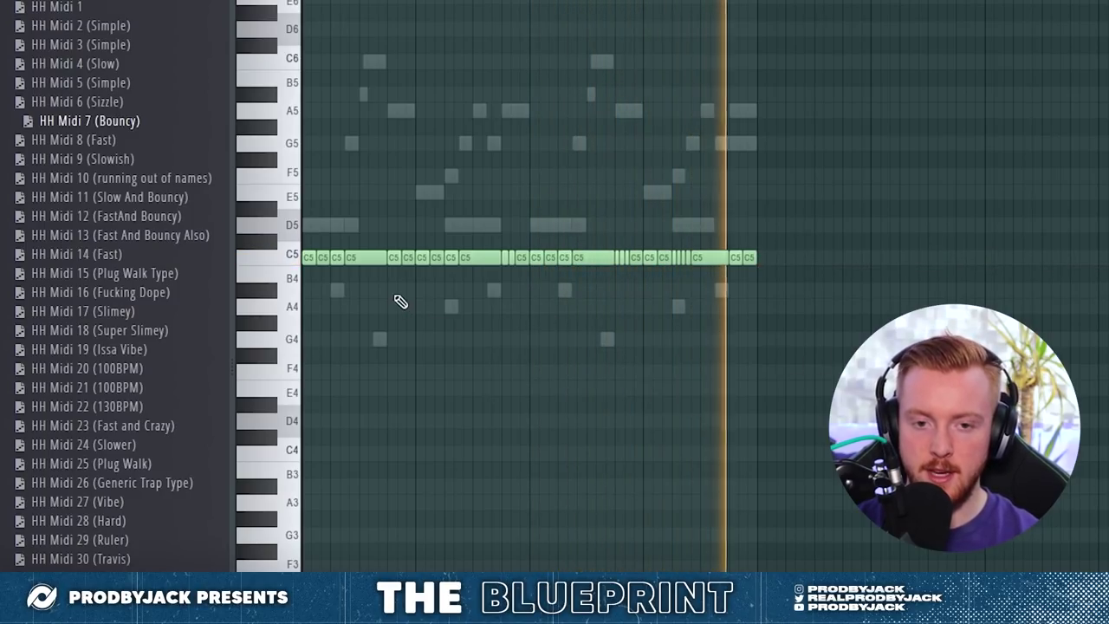
# Step: Shorten the overlong C5 hi-hat notes to the regular note length and fill the freed gaps with extra hits
pyautogui.scroll(3, 346, 199)
pyautogui.press('space')
pyautogui.press('space')
pyautogui.moveTo(496, 261); pyautogui.dragTo(433, 262)
pyautogui.press('space')
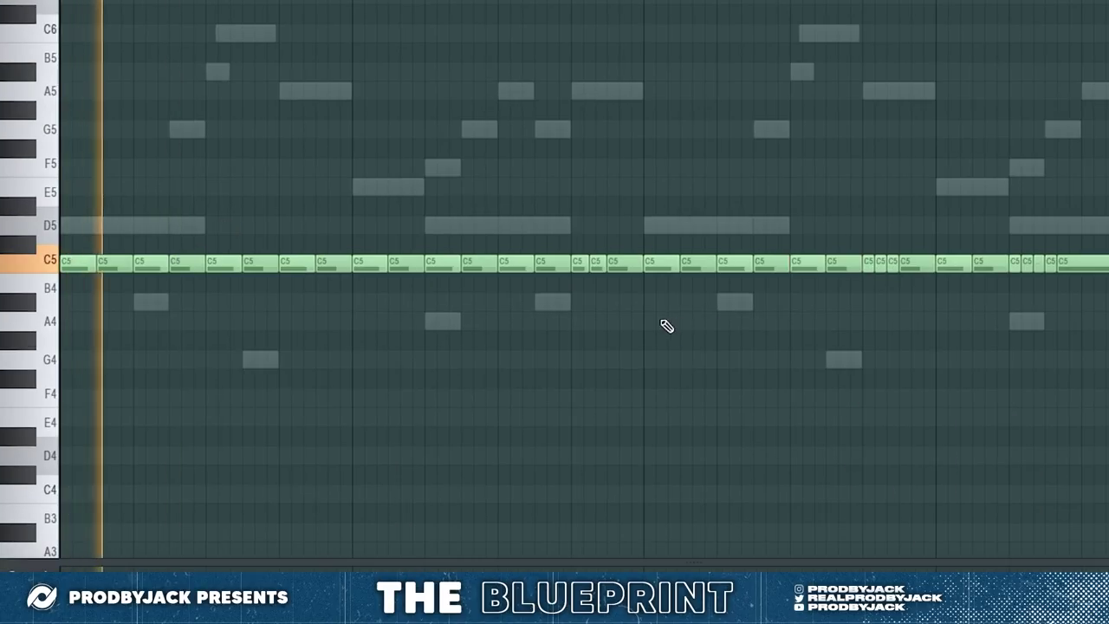
pyautogui.scroll(3, 676, 266)
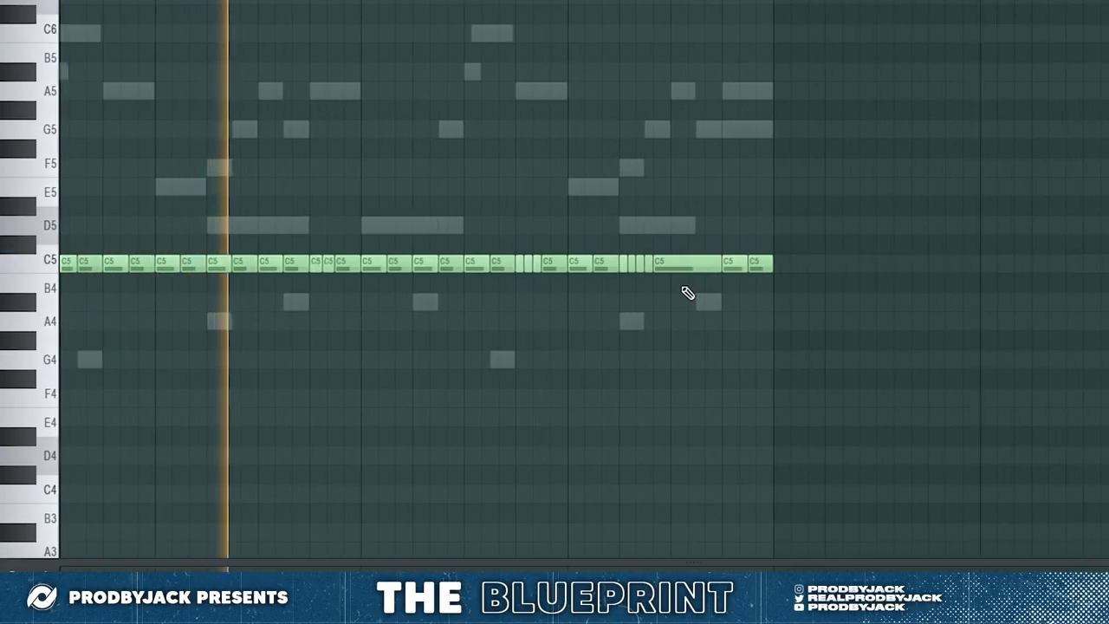
pyautogui.moveTo(724, 271)
pyautogui.mouseDown()
pyautogui.moveTo(664, 270)
pyautogui.moveTo(808, 275)
pyautogui.moveTo(682, 272)
pyautogui.mouseUp()
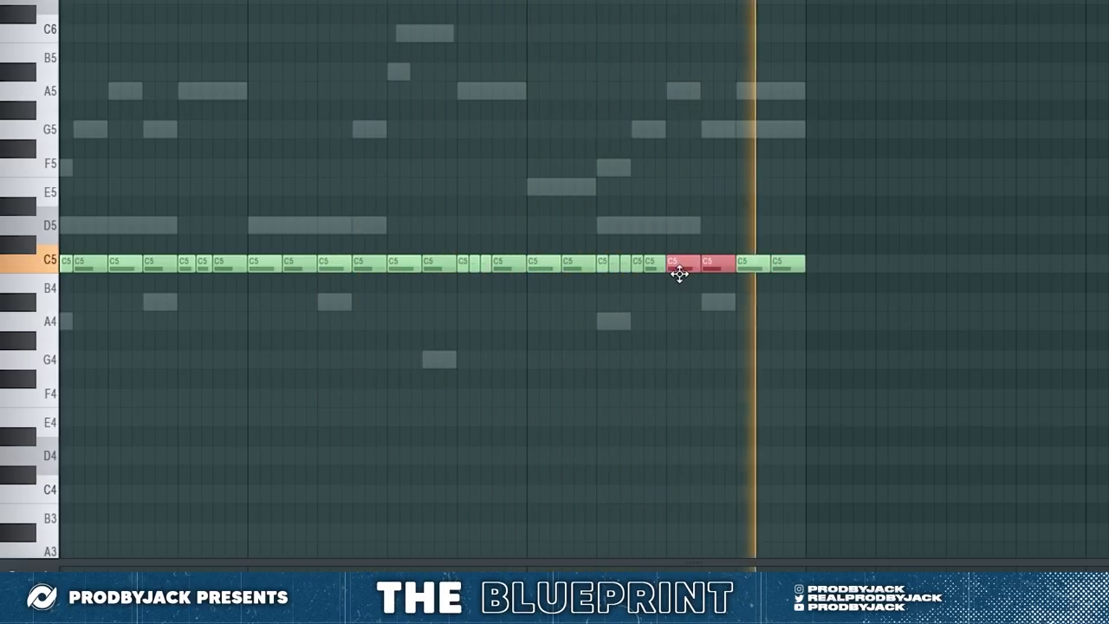
pyautogui.scroll(-3, 643, 337)
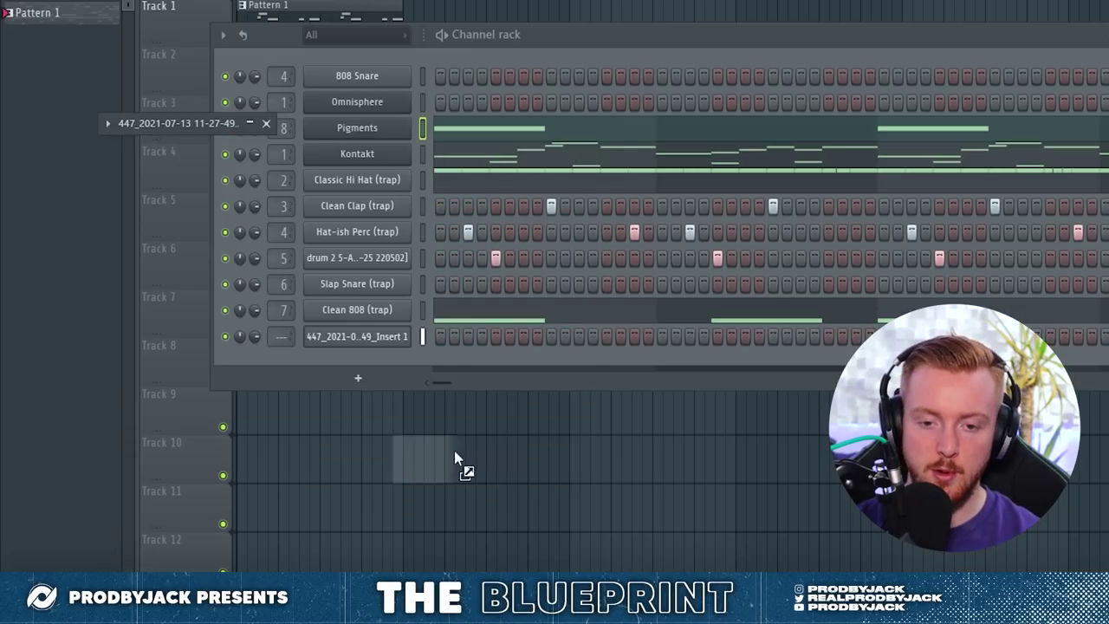
# Step: Place the recorded Insert 1 audio clip at the start of playlist Track 3 and open it in the Edison audio editor
pyautogui.moveTo(454, 460); pyautogui.dragTo(216, 118)
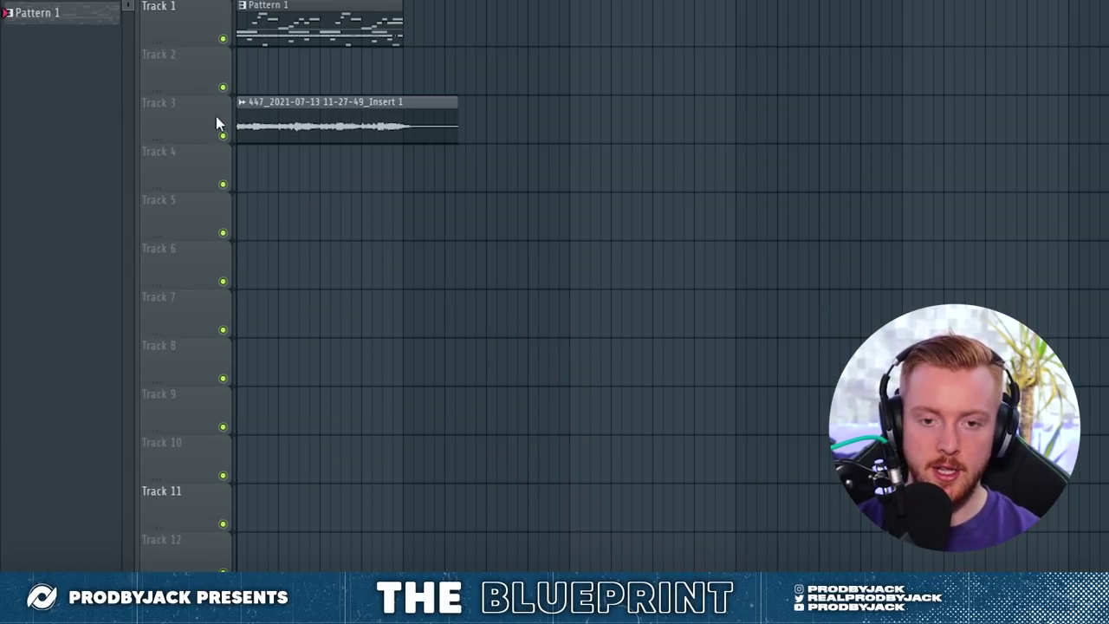
pyautogui.doubleClick(341, 104)
pyautogui.rightClick(327, 422)
pyautogui.click(373, 508)
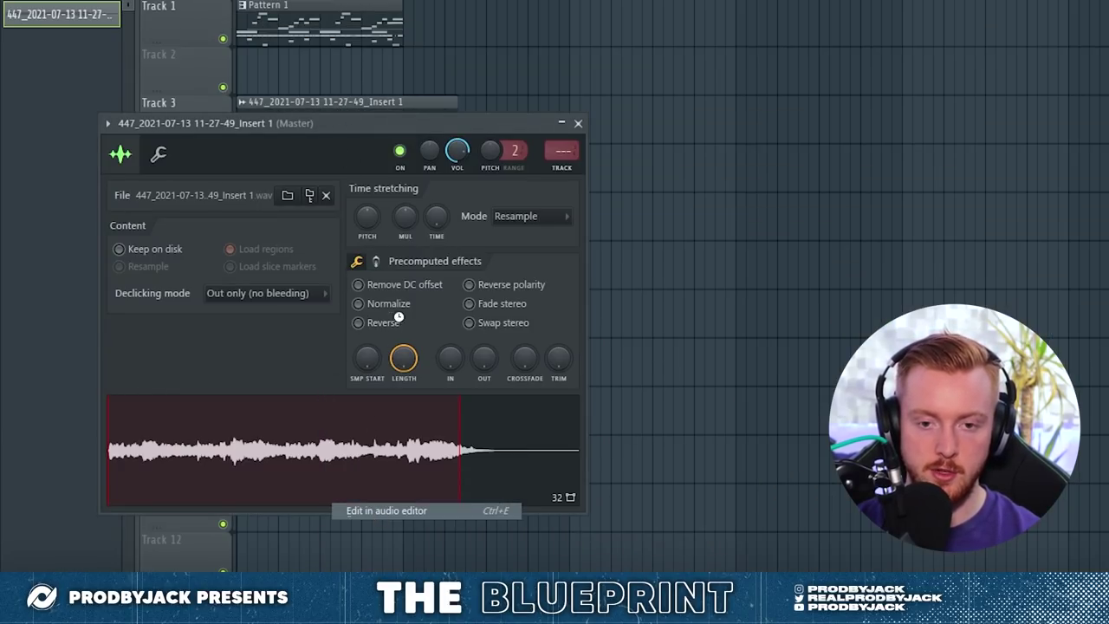
# Step: Enable tempo-sync at 147 BPM in the recording's sample properties
pyautogui.click(130, 180)
pyautogui.click(125, 178)
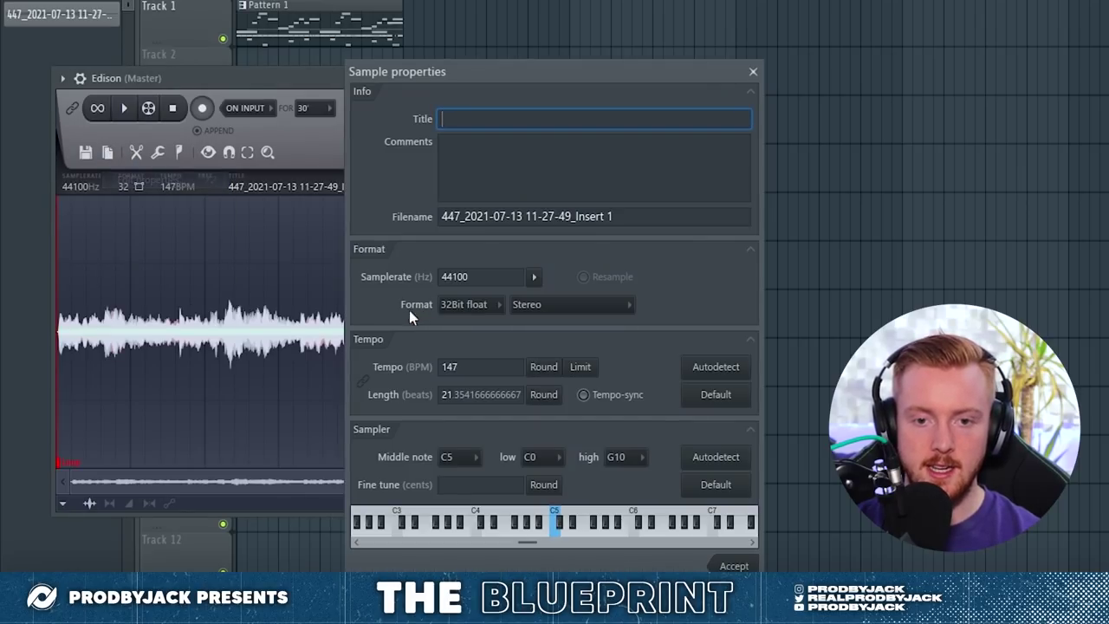
pyautogui.click(737, 565)
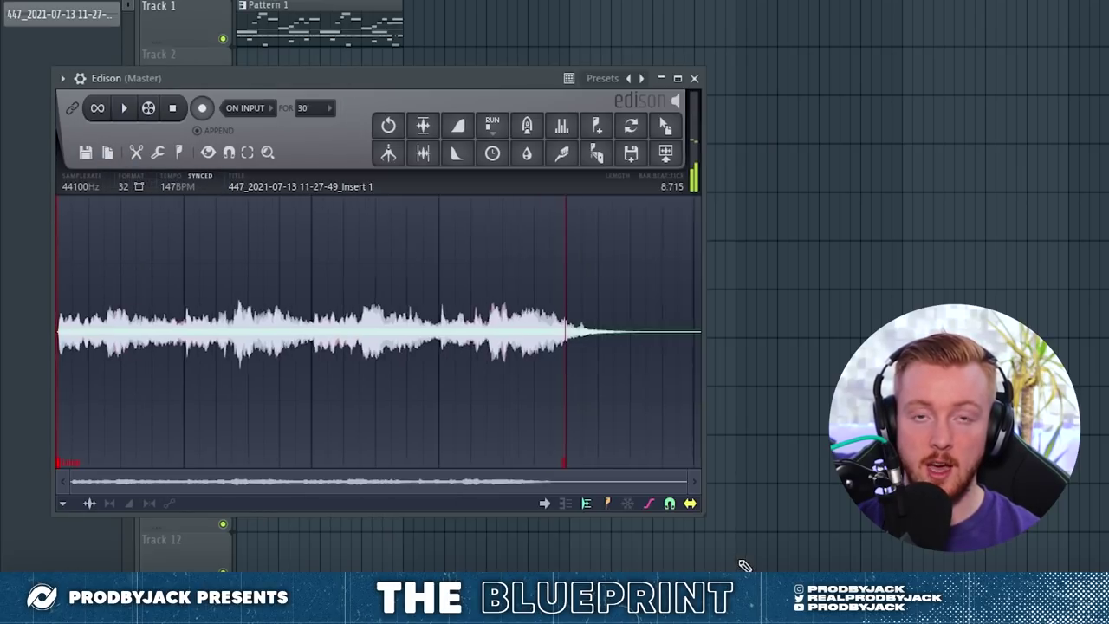
# Step: Mark the sample at every beat and load the slices into a Fruity Slicer channel routed to mixer insert 9
pyautogui.click(179, 152)
pyautogui.click(393, 439)
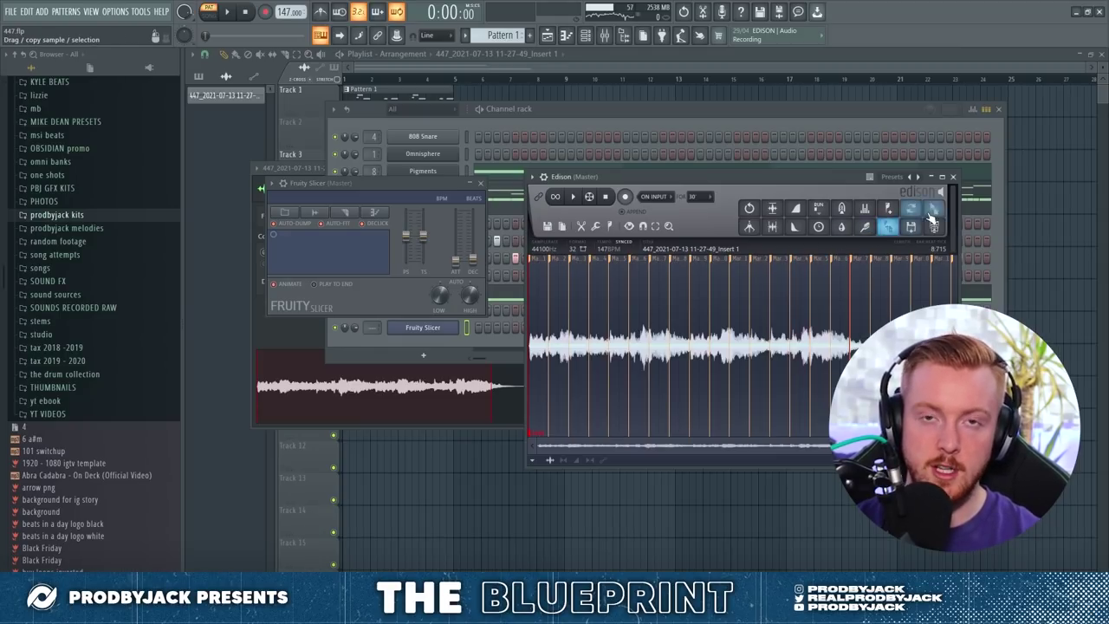
pyautogui.moveTo(932, 216); pyautogui.dragTo(429, 328)
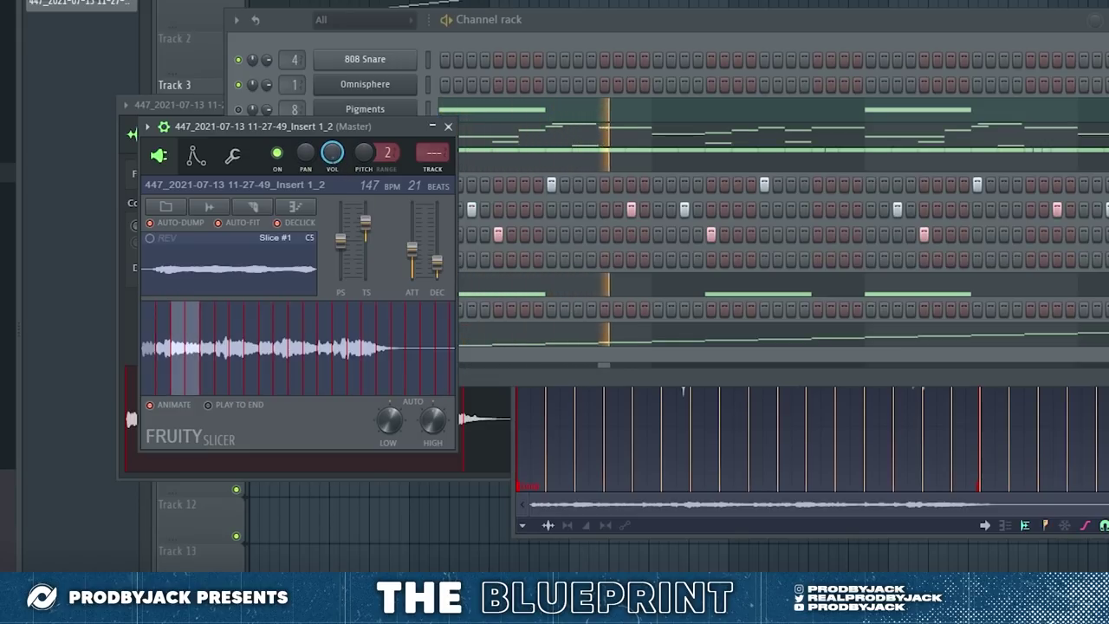
pyautogui.click(445, 172)
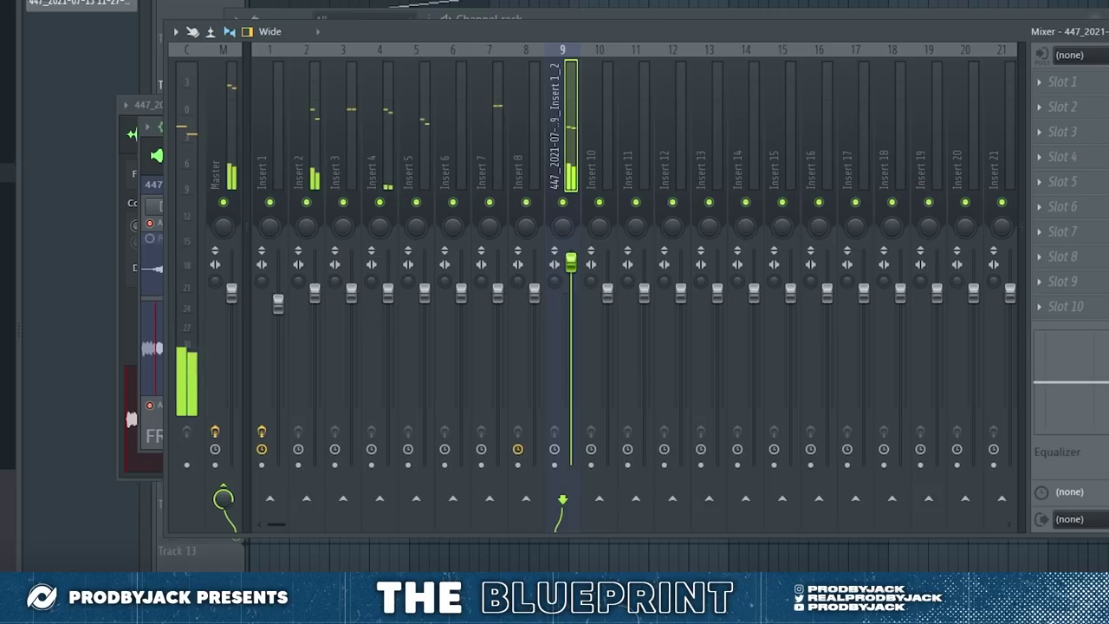
pyautogui.press('F6')
# Step: In the slicer's piano roll, remove Slice #5 and extend the Slice #4 note over its place
pyautogui.rightClick(420, 329)
pyautogui.click(427, 331)
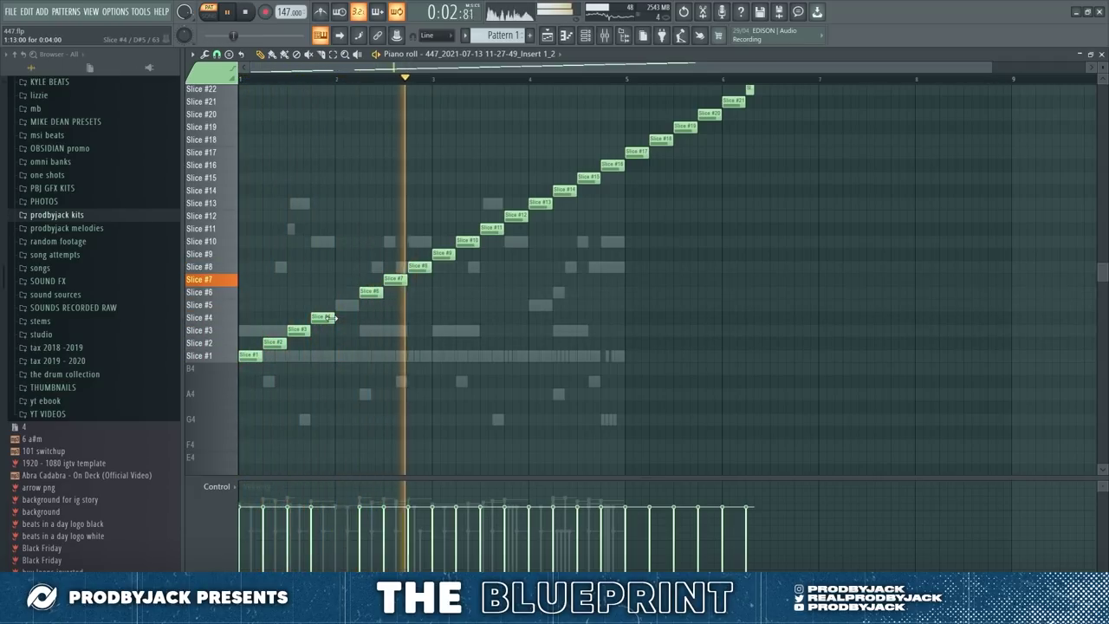
pyautogui.moveTo(334, 318); pyautogui.dragTo(355, 321)
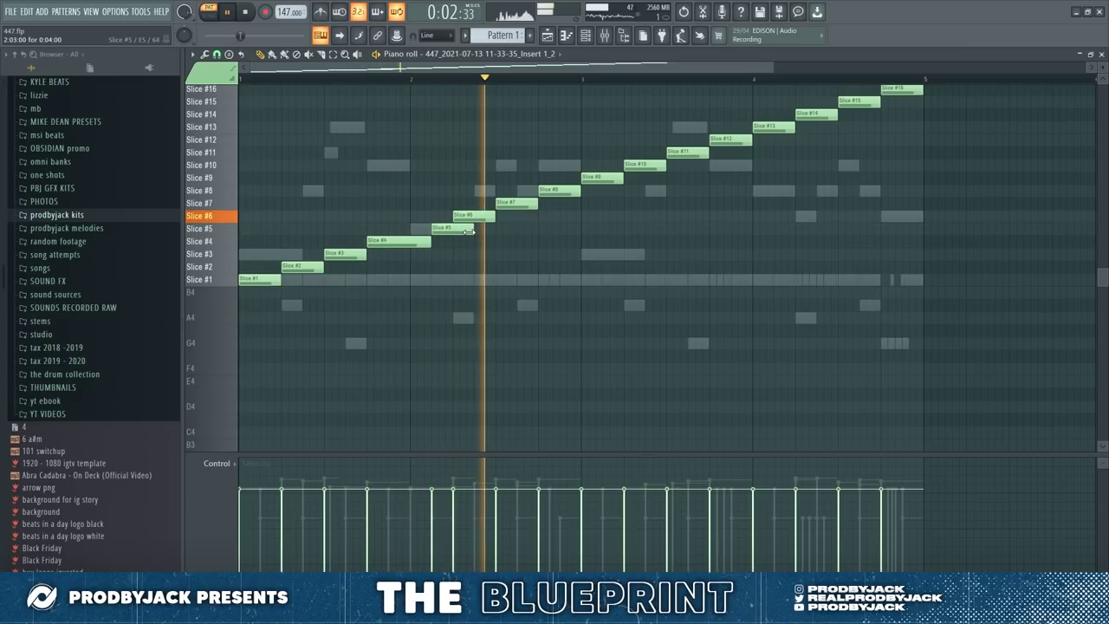
pyautogui.moveTo(437, 239); pyautogui.dragTo(449, 245)
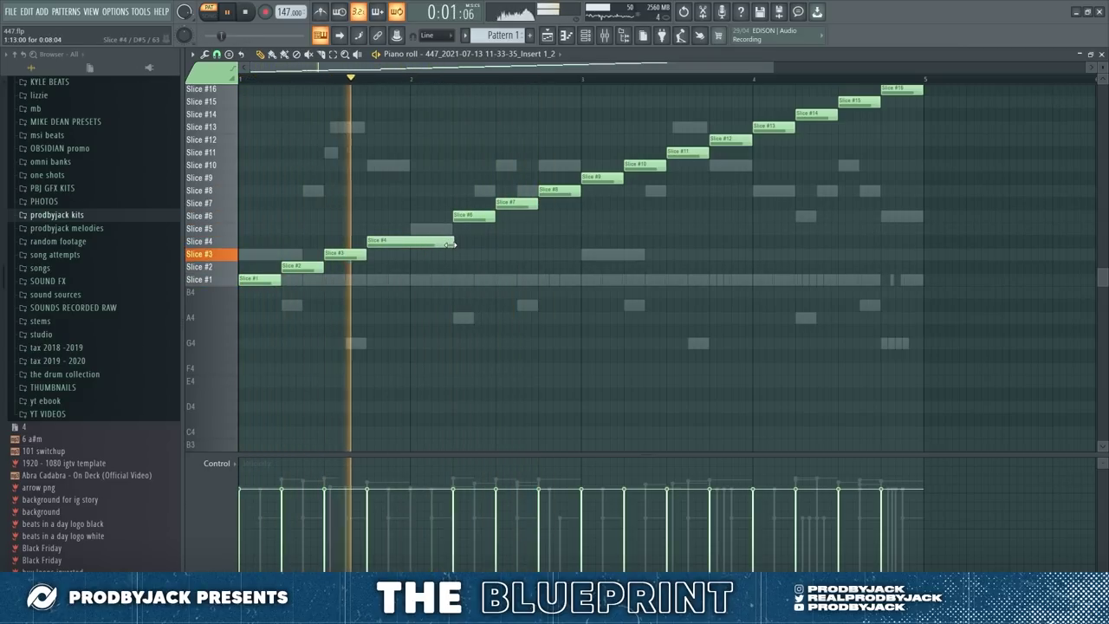
pyautogui.keyDown('ctrl'); pyautogui.scroll(-2, 638, 280); pyautogui.keyUp('ctrl')
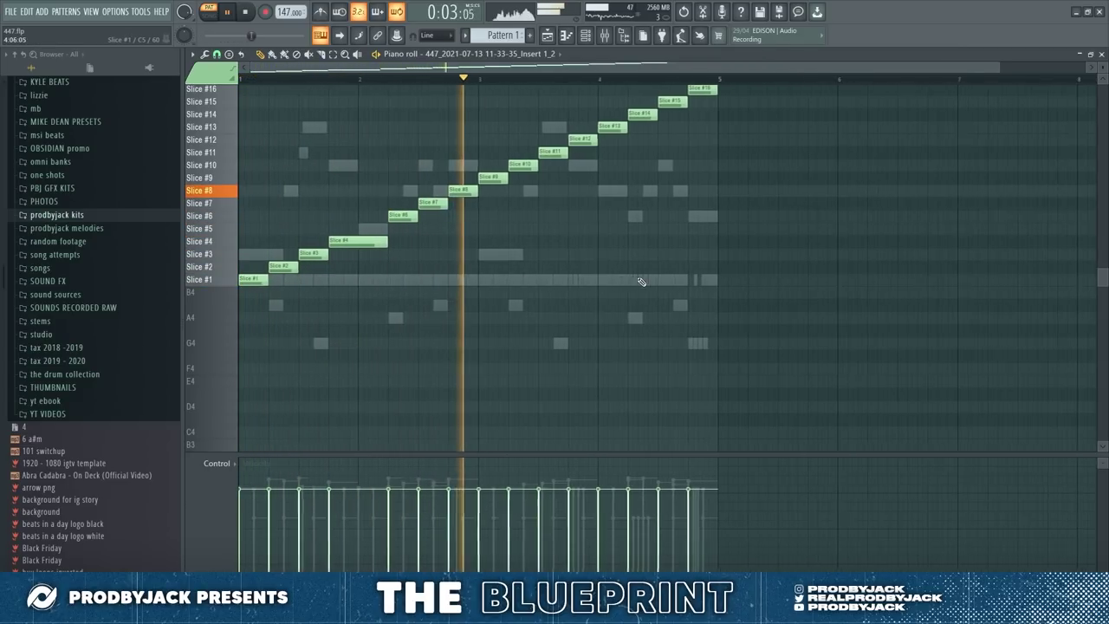
# Step: Try to delete Slice #12 and extend the Slice #11 note into the gap
pyautogui.scroll(2, 639, 280)
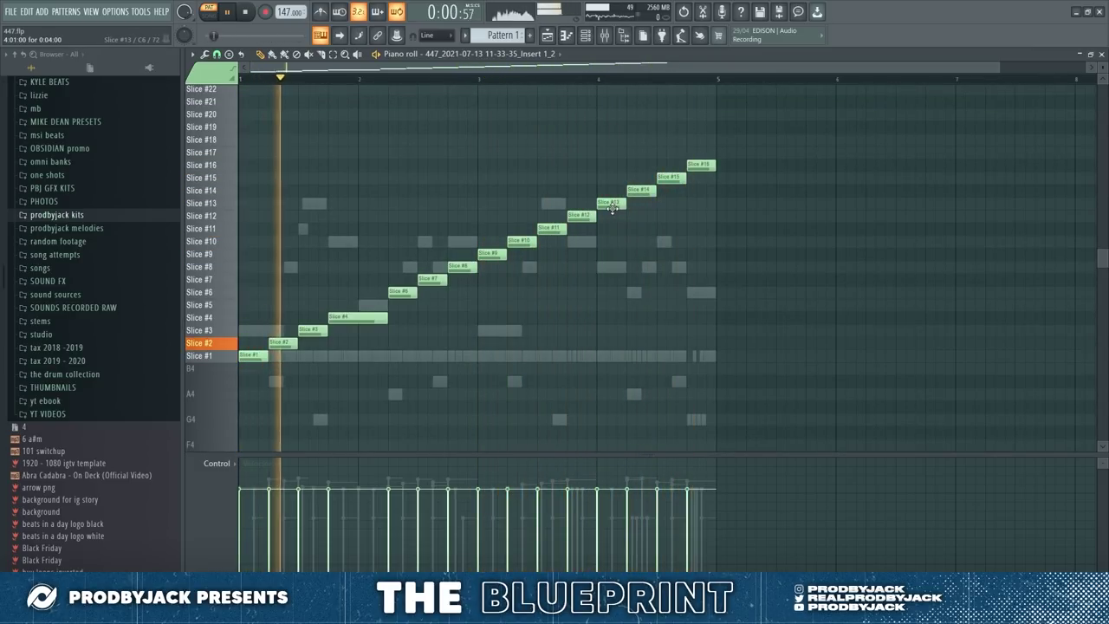
pyautogui.rightClick(584, 217)
pyautogui.moveTo(566, 232)
pyautogui.mouseDown()
pyautogui.moveTo(595, 235)
pyautogui.moveTo(574, 237)
pyautogui.mouseUp()
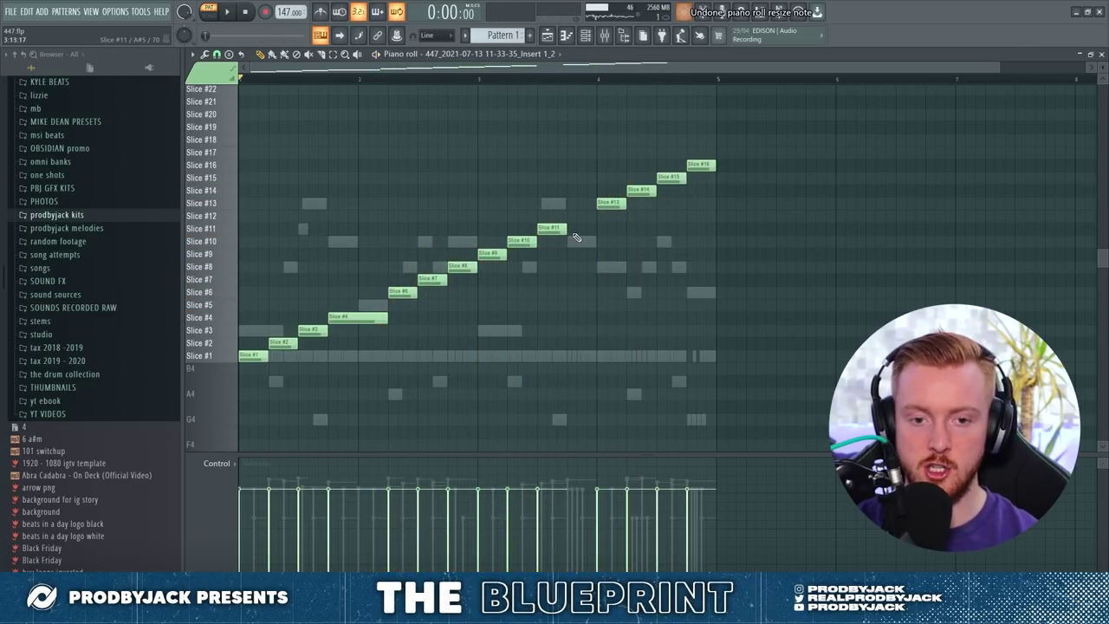
# Step: Put the Slice #12 note back, delete Slice #13 and extend Slice #12 over its place
pyautogui.press('space')
pyautogui.click(586, 217)
pyautogui.rightClick(613, 204)
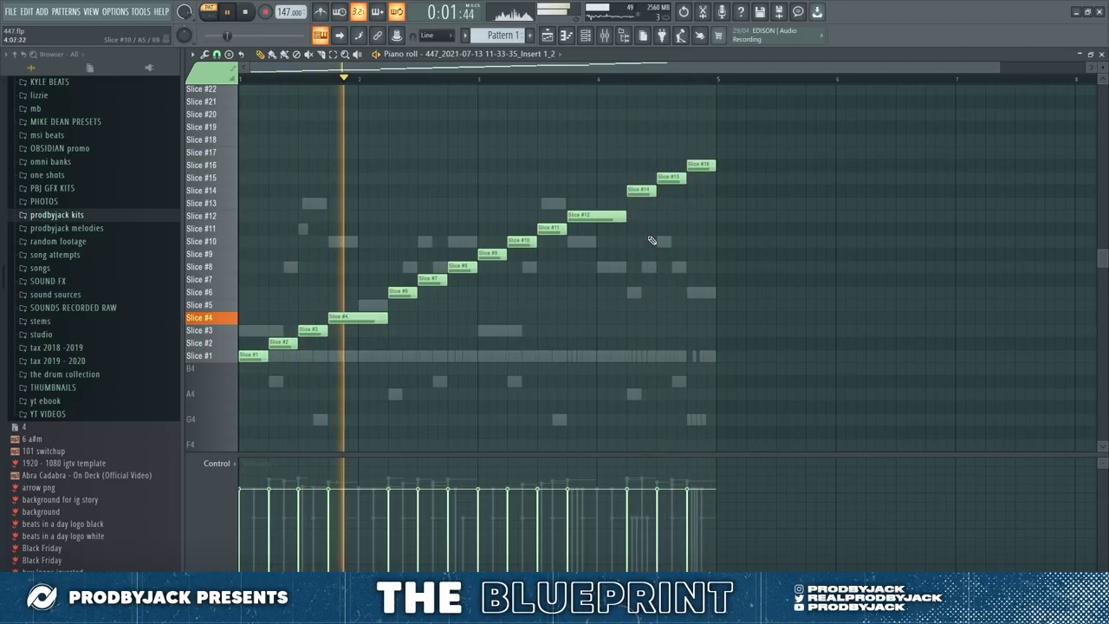
pyautogui.click(586, 37)
pyautogui.click(746, 327)
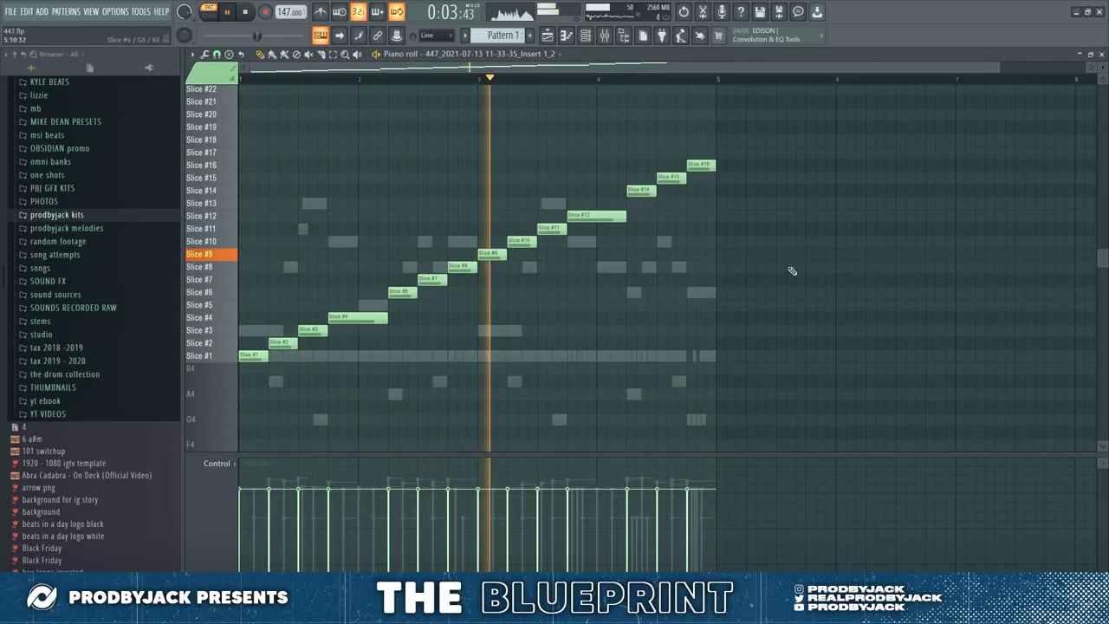
pyautogui.scroll(5, 739, 234)
pyautogui.scroll(-5, 624, 183)
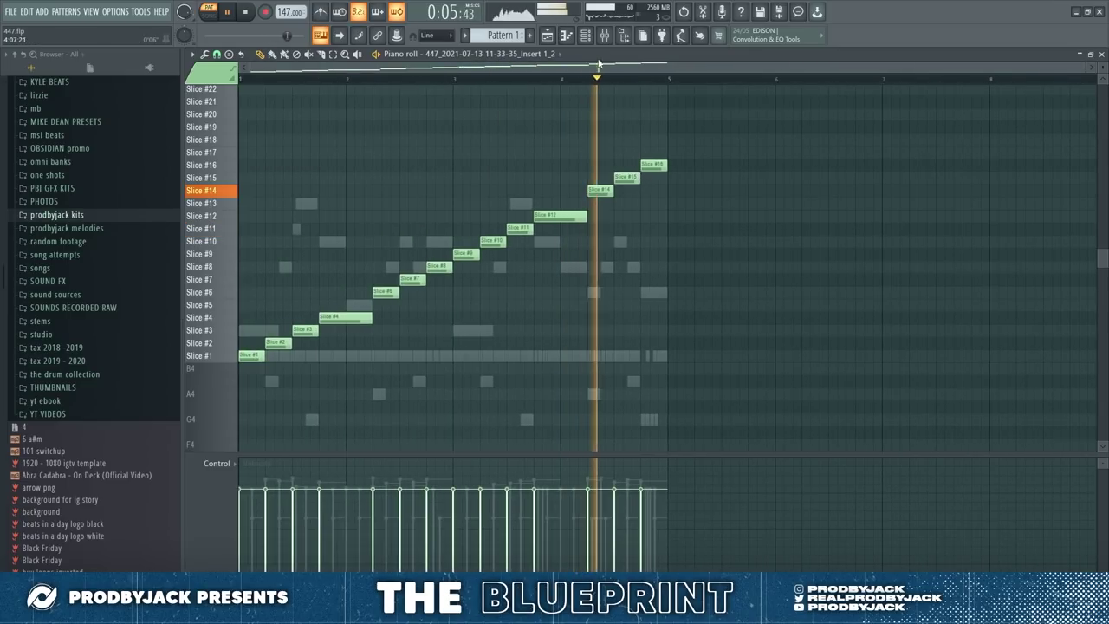
# Step: Load Destroyer Kick (trap) as a new channel and place hits on steps 1, 7, 13, 19, 27 and 33
pyautogui.click(587, 37)
pyautogui.click(99, 437)
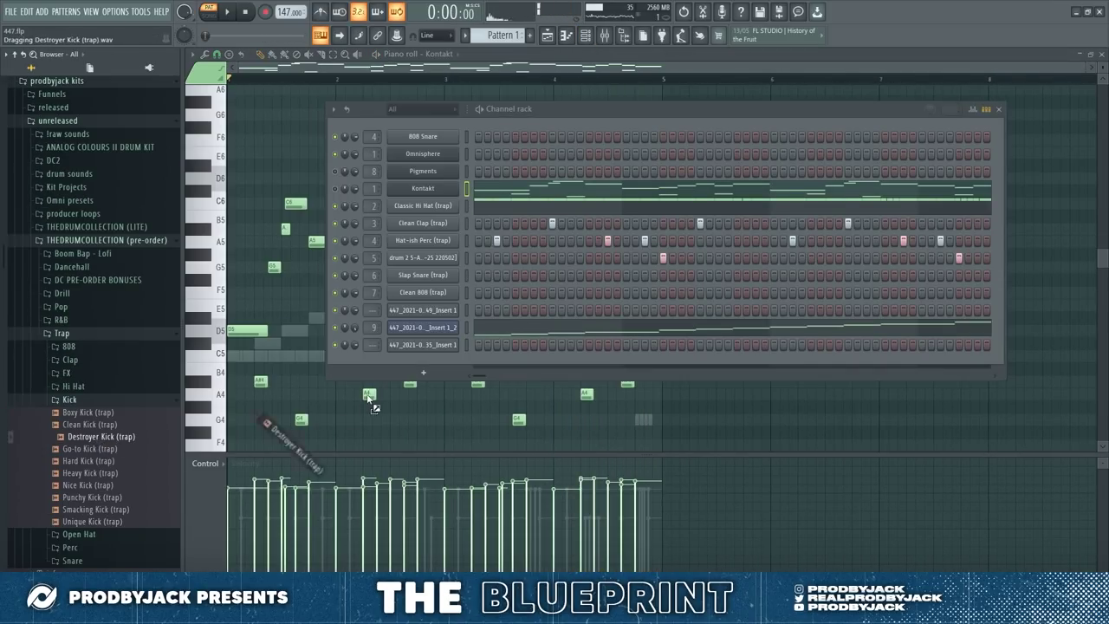
pyautogui.moveTo(366, 400); pyautogui.dragTo(416, 369)
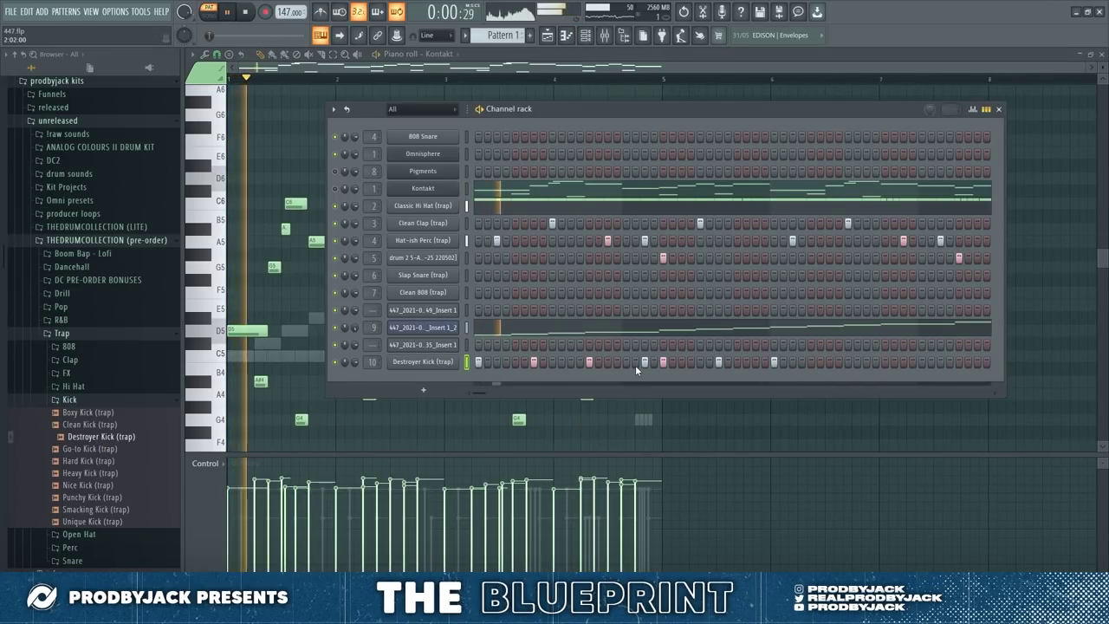
pyautogui.click(644, 363)
pyautogui.rightClick(663, 363)
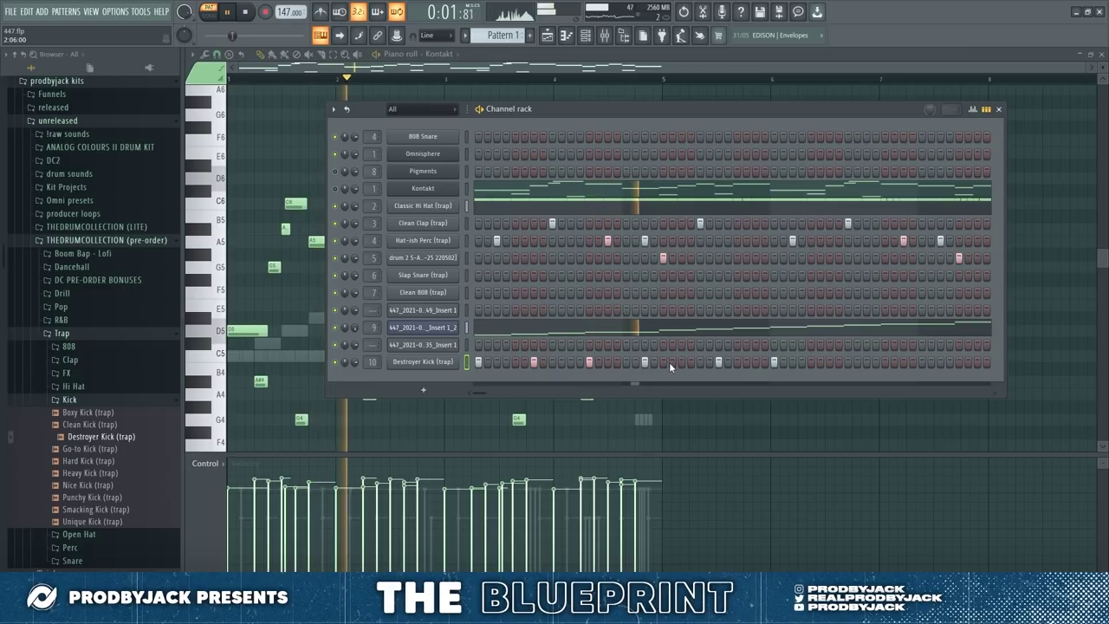
# Step: Rework the Destroyer Kick hits to steps 1, 7, 13 and 21, and duplicate the two-bar pattern to fill four bars in its piano roll
pyautogui.rightClick(645, 365)
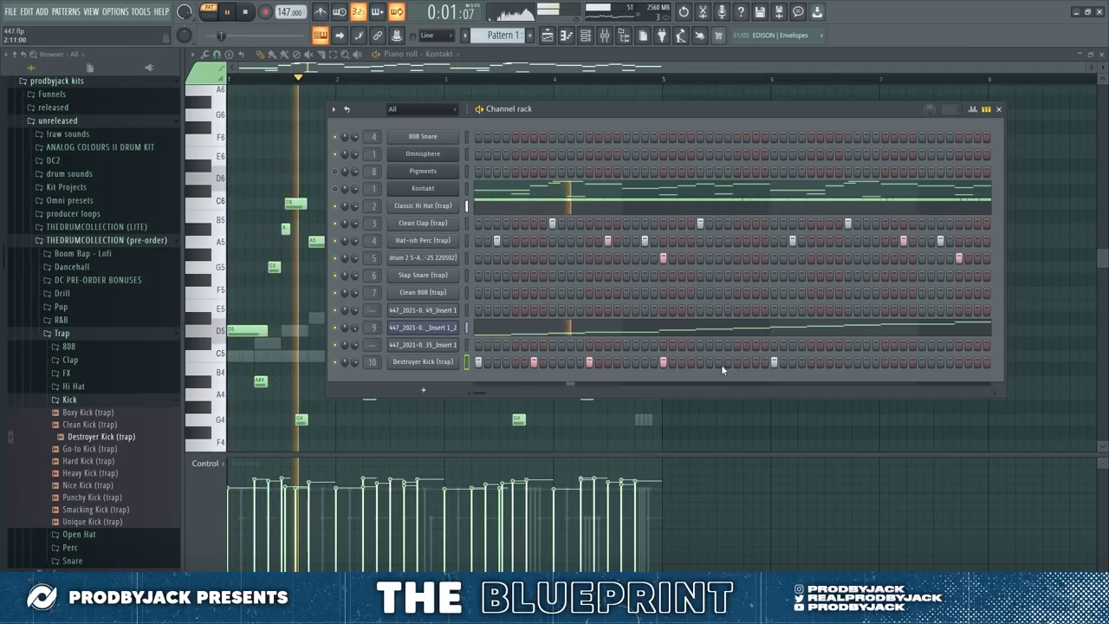
pyautogui.click(756, 362)
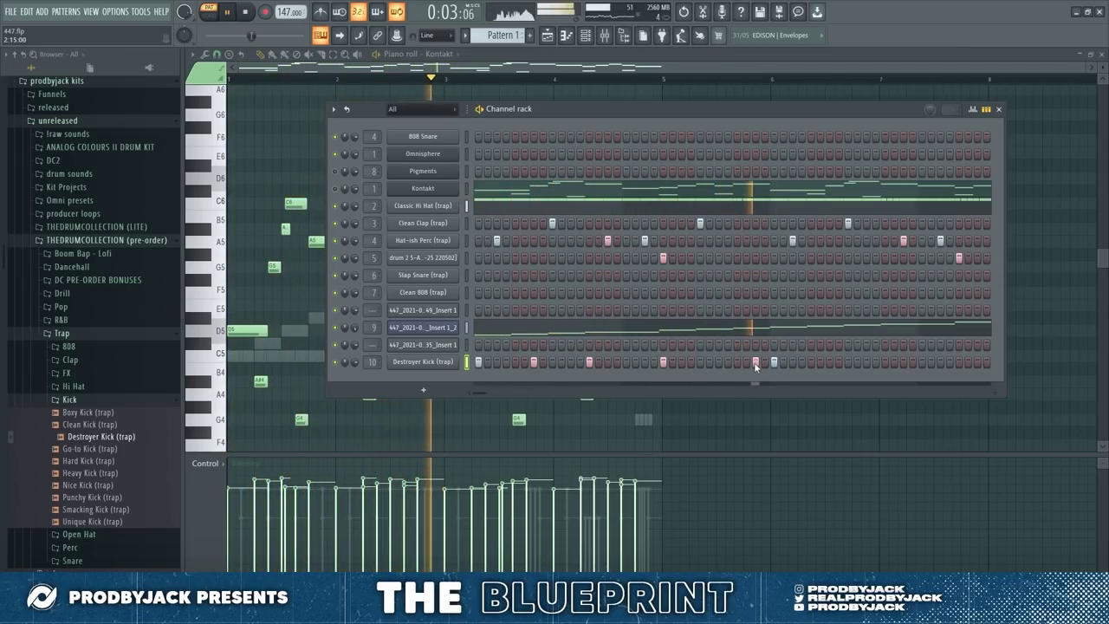
pyautogui.rightClick(433, 364)
pyautogui.click(507, 362)
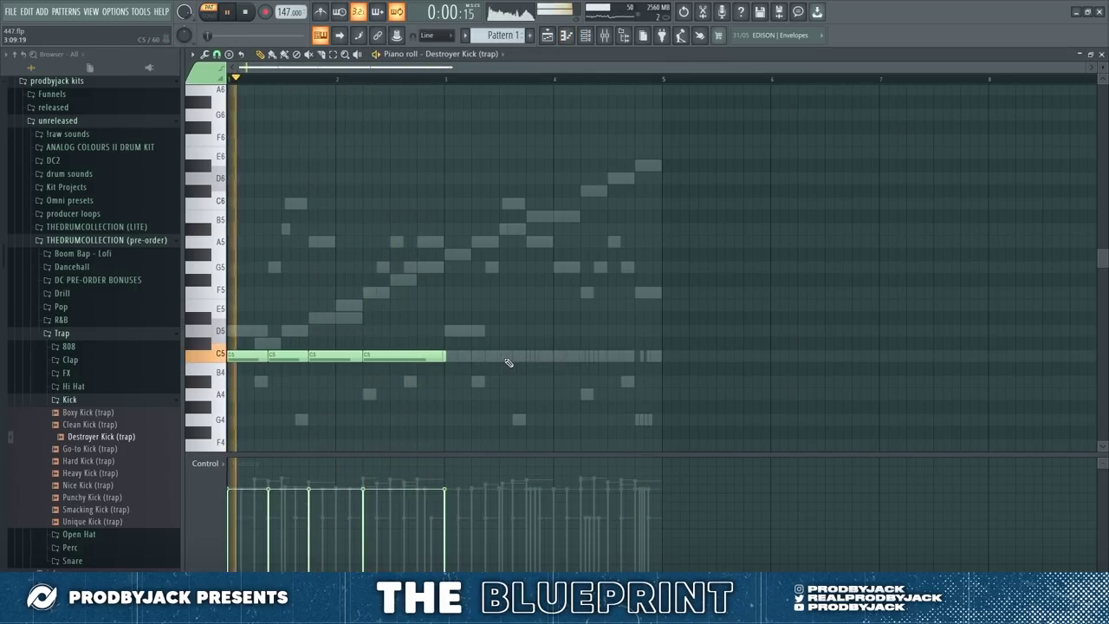
pyautogui.hotkey('ctrl', 'b')
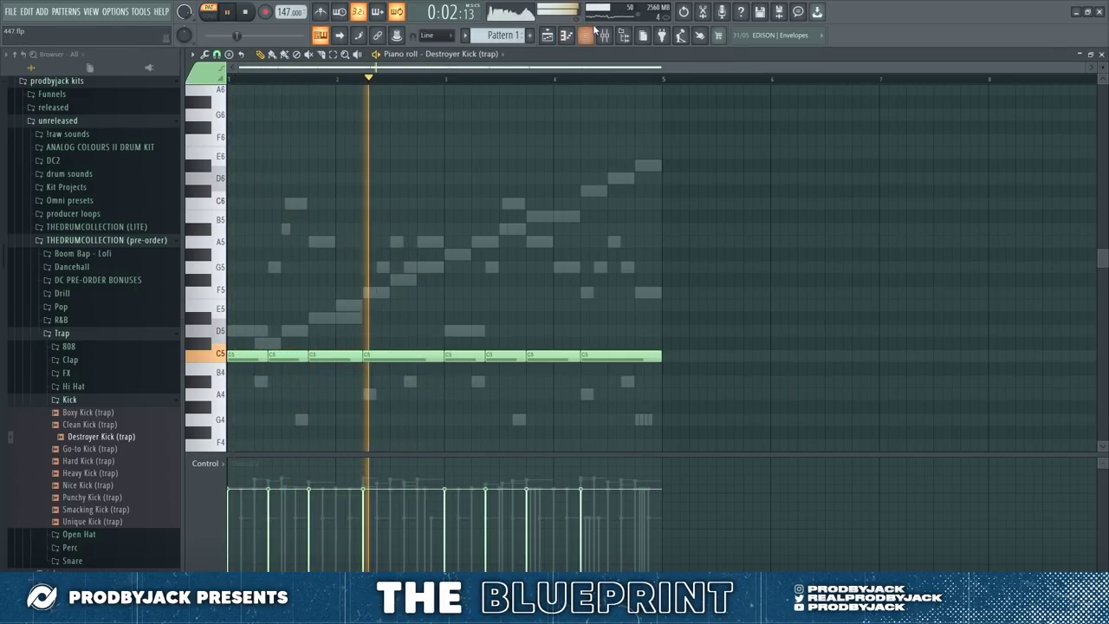
# Step: In the Clean 808 piano roll, add a G5 note on beat 4 of bar 3 and an F5 from beat 2 to the end of bar 4
pyautogui.press('F6')
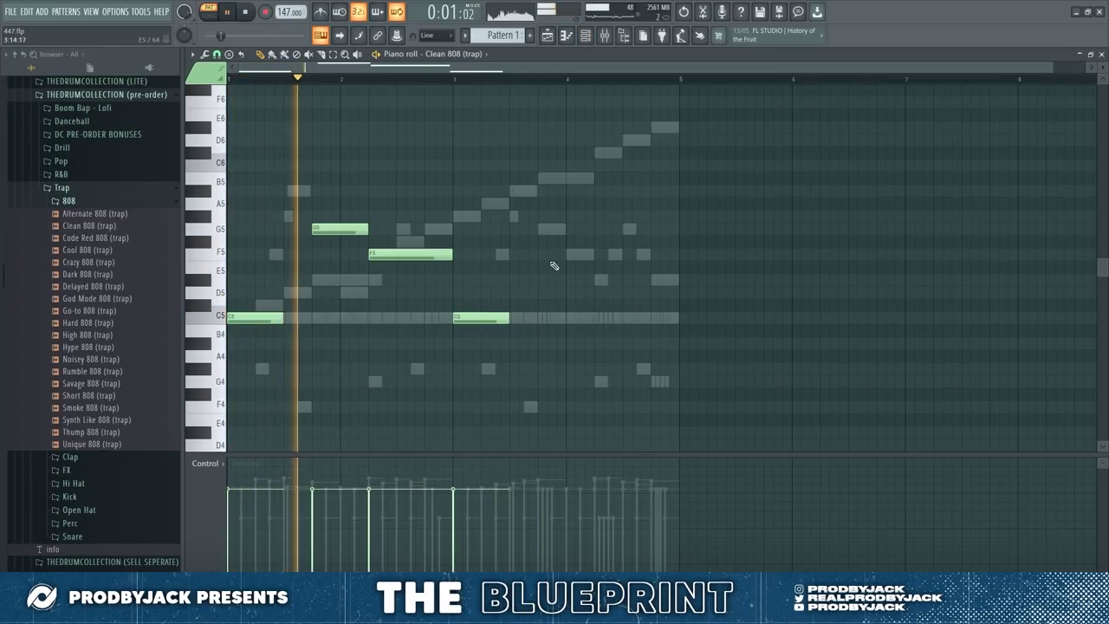
pyautogui.click(542, 230)
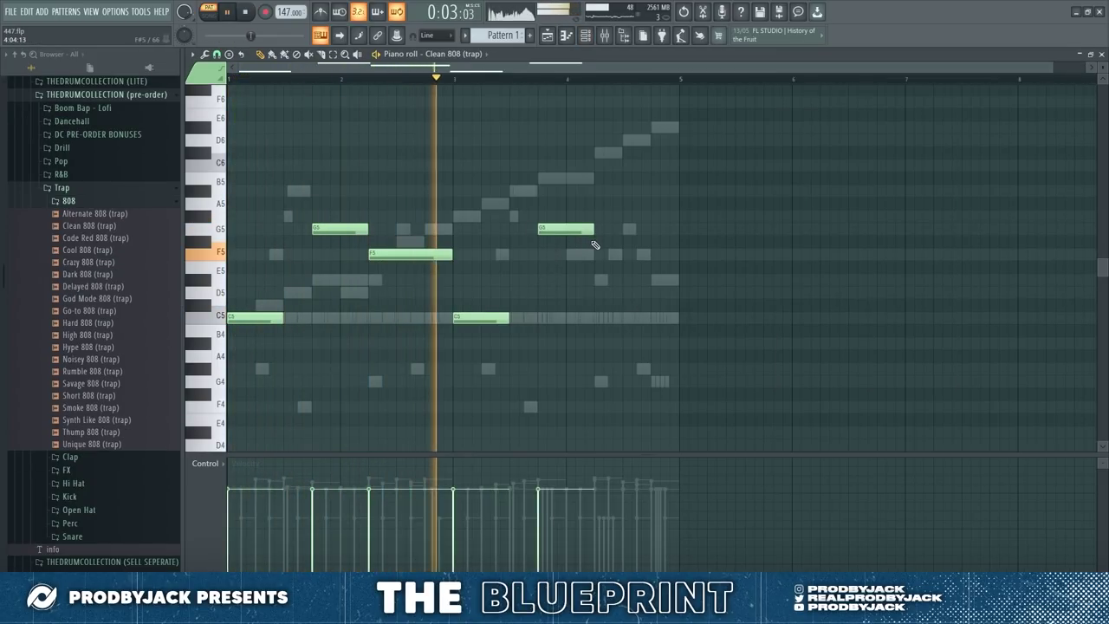
pyautogui.click(600, 255)
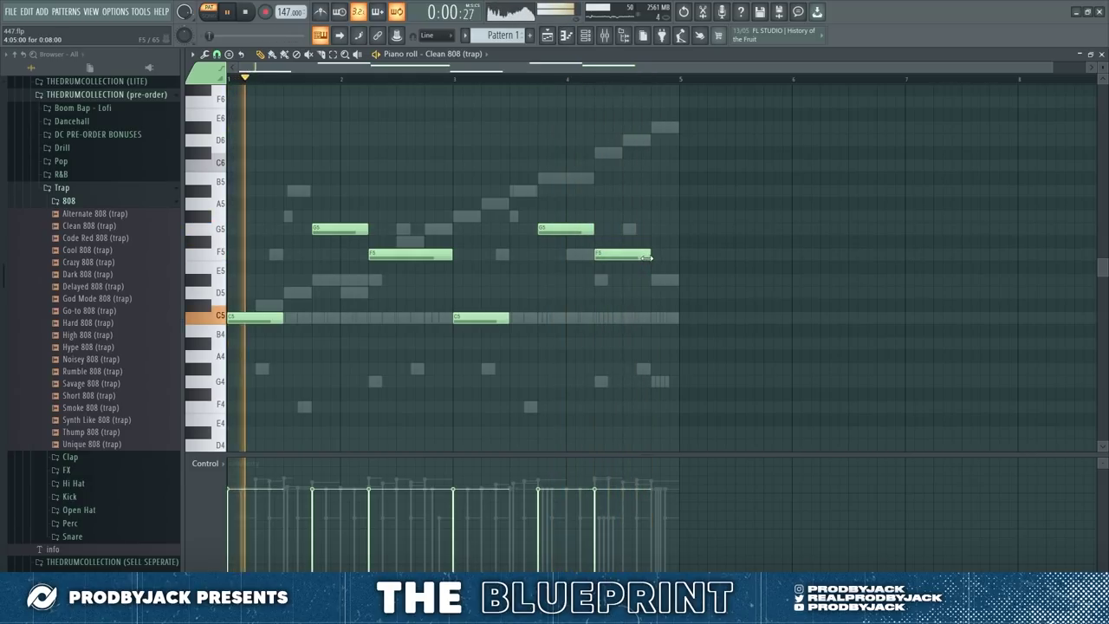
pyautogui.moveTo(647, 257); pyautogui.dragTo(633, 257)
pyautogui.scroll(2, 644, 259)
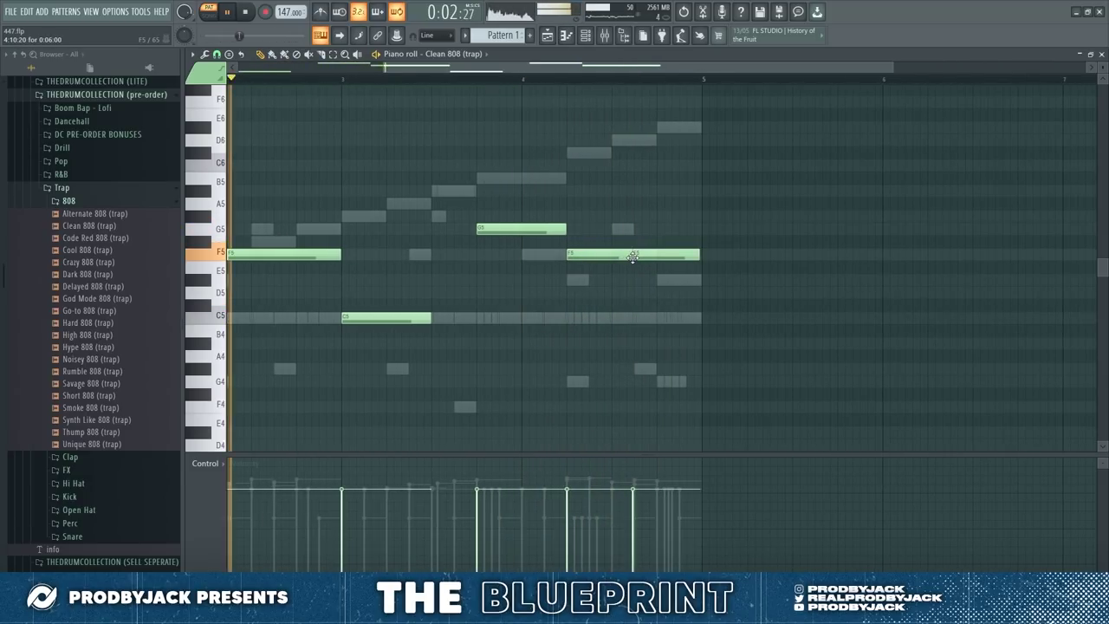
pyautogui.scroll(-2, 645, 260)
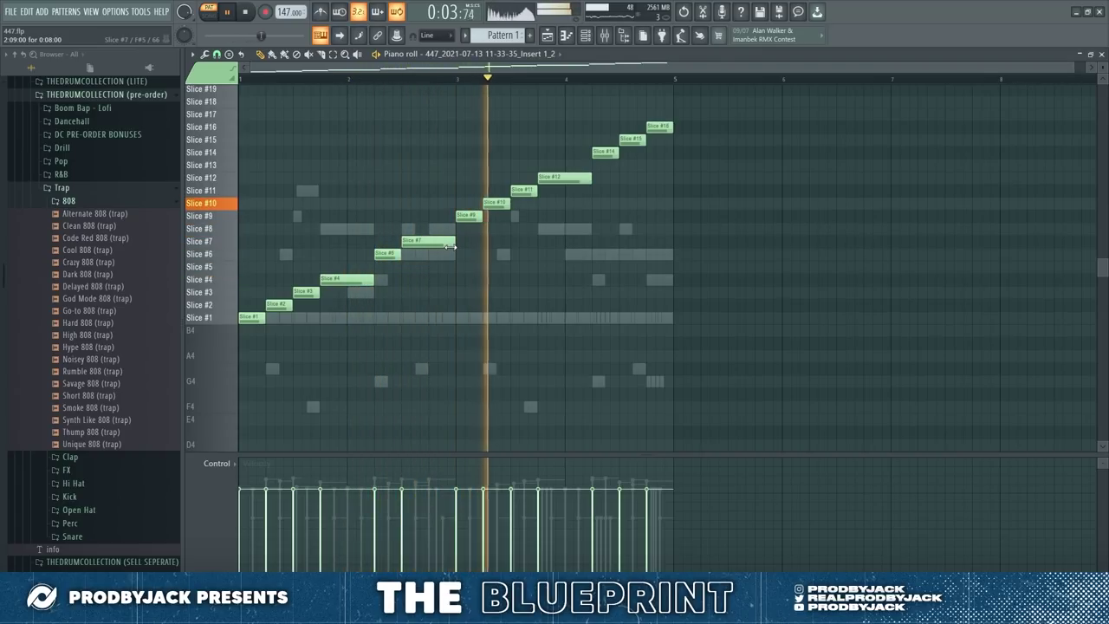
# Step: Set ValhallaVintageVerb on the sliced melody to 19.2% mix, 8.17 ms predelay, 55.6% size and the 1980s color
pyautogui.scroll(2, 639, 232)
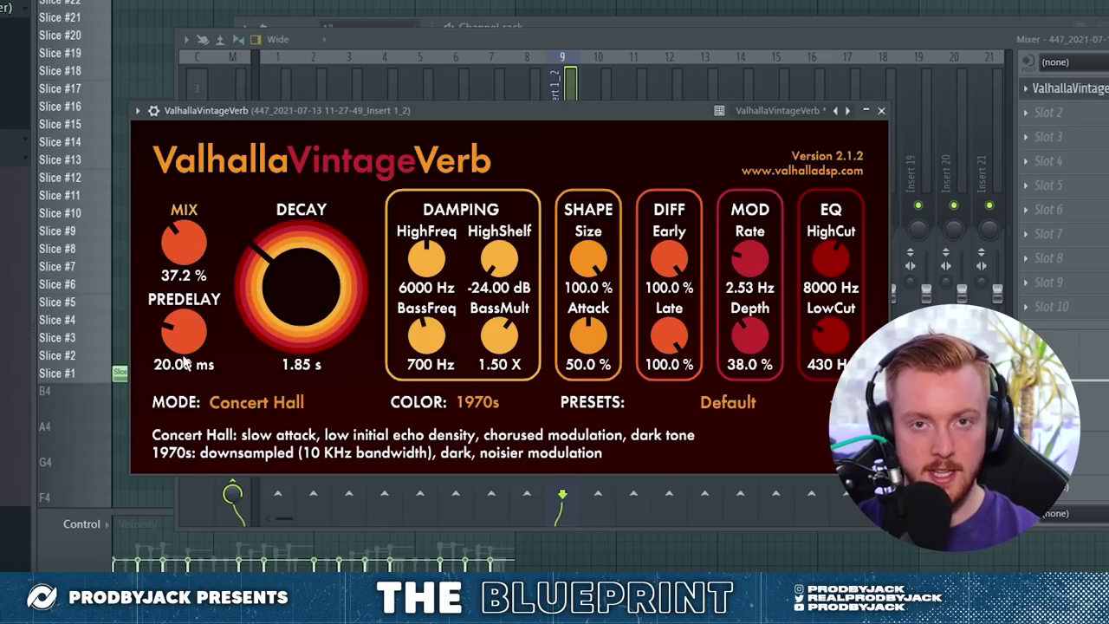
pyautogui.moveTo(196, 318); pyautogui.dragTo(191, 345)
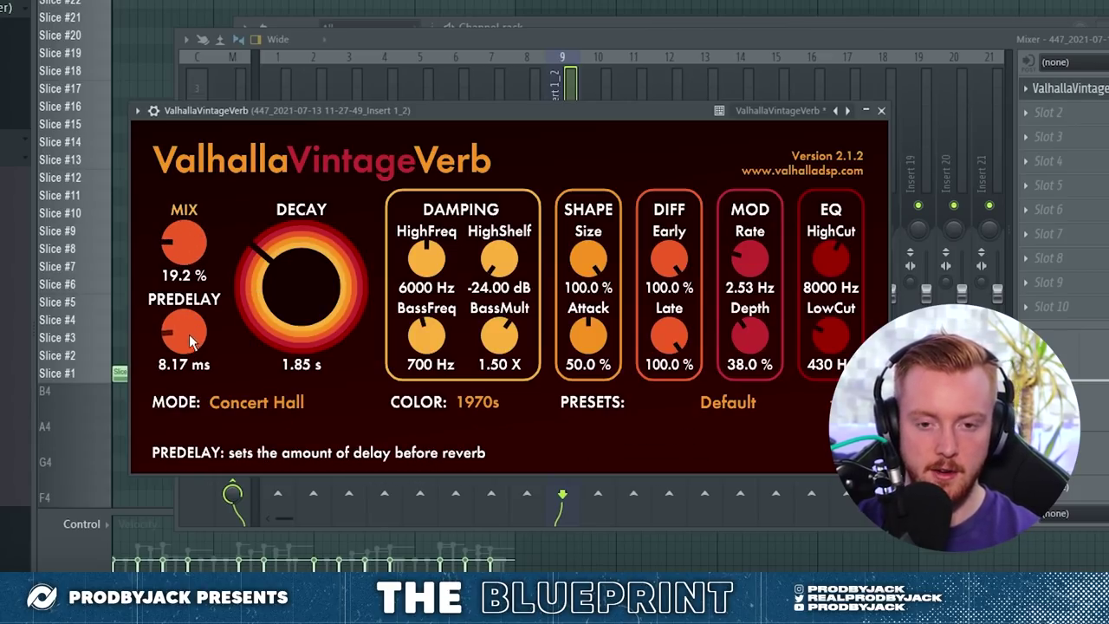
pyautogui.press('space')
pyautogui.moveTo(593, 260); pyautogui.dragTo(601, 352)
pyautogui.click(303, 409)
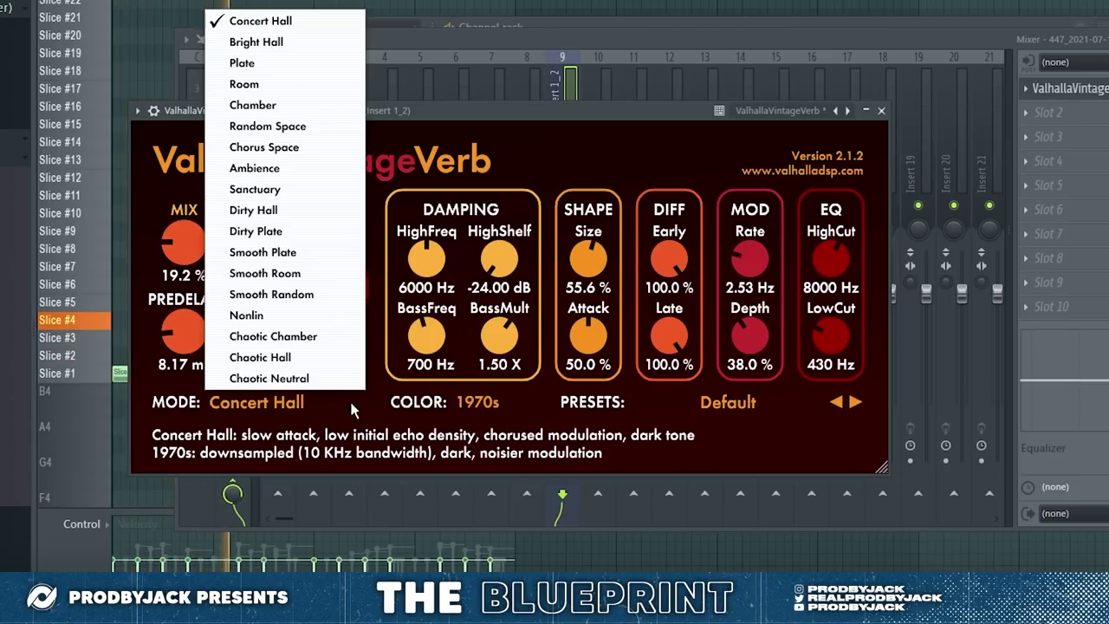
pyautogui.click(478, 402)
pyautogui.click(475, 443)
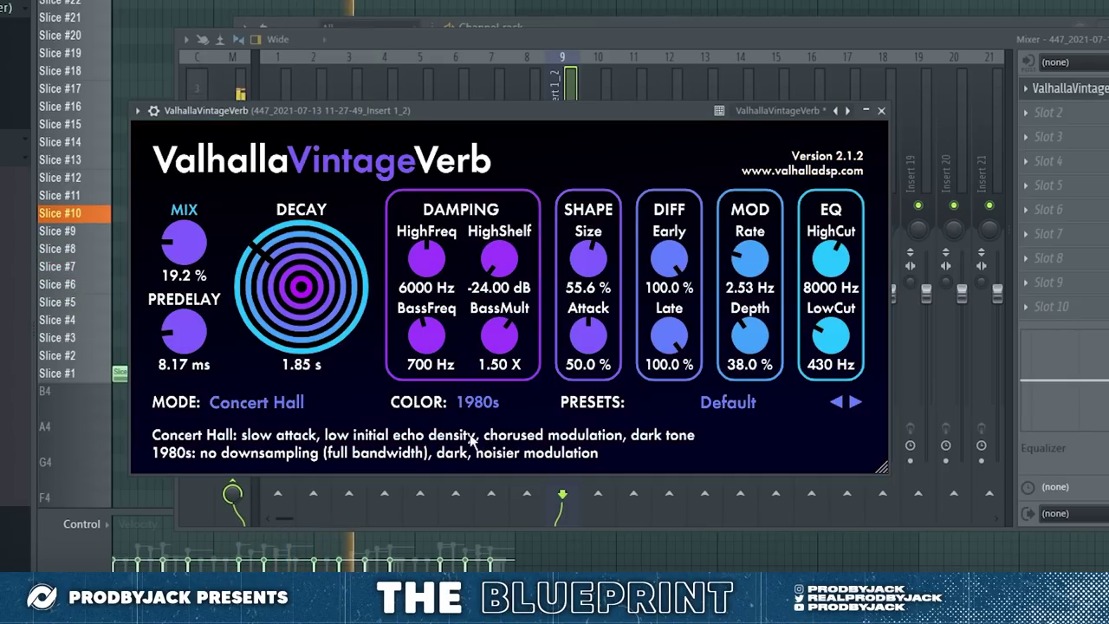
pyautogui.click(282, 404)
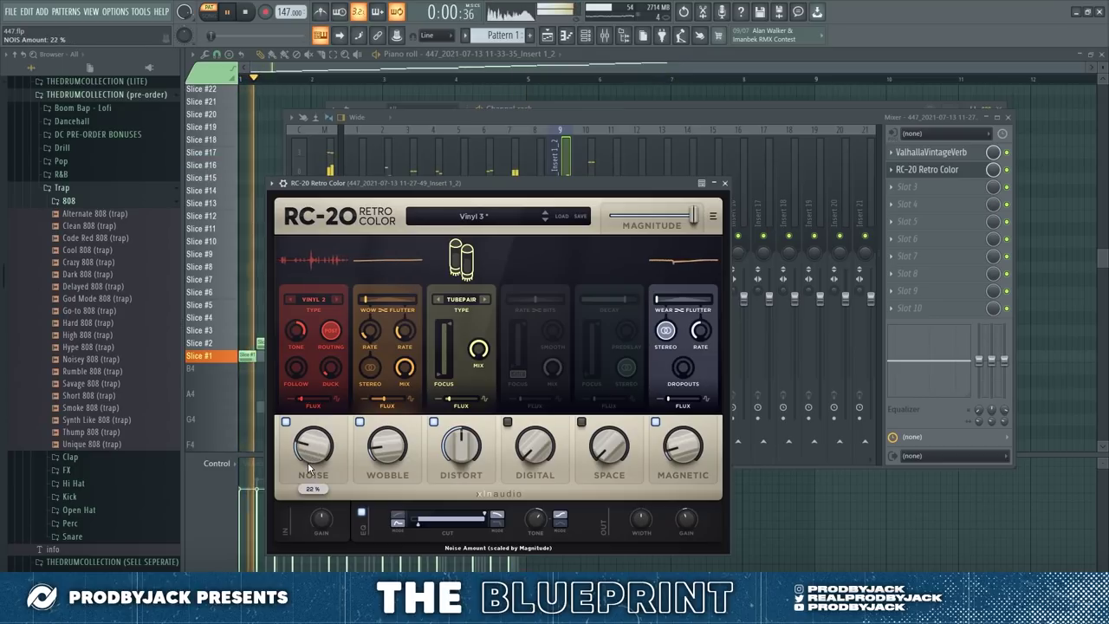
# Step: Close the master's SoundShifter window and the mixer, stop playback and split Pattern 1 by channel in the playlist
pyautogui.scroll(-2, 309, 466)
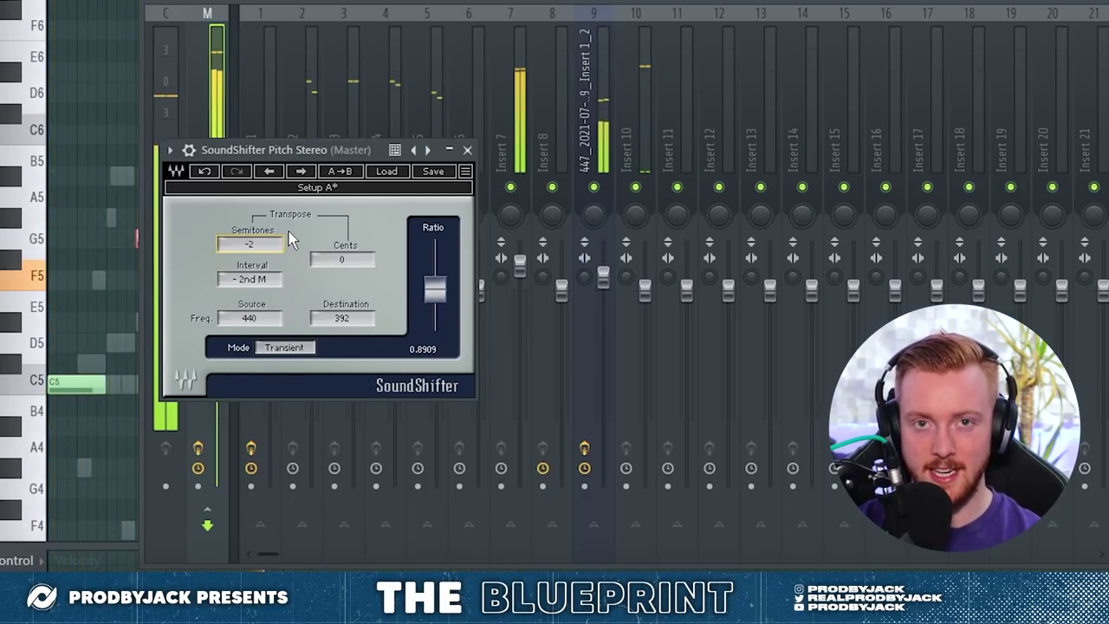
pyautogui.click(473, 153)
pyautogui.press('F9')
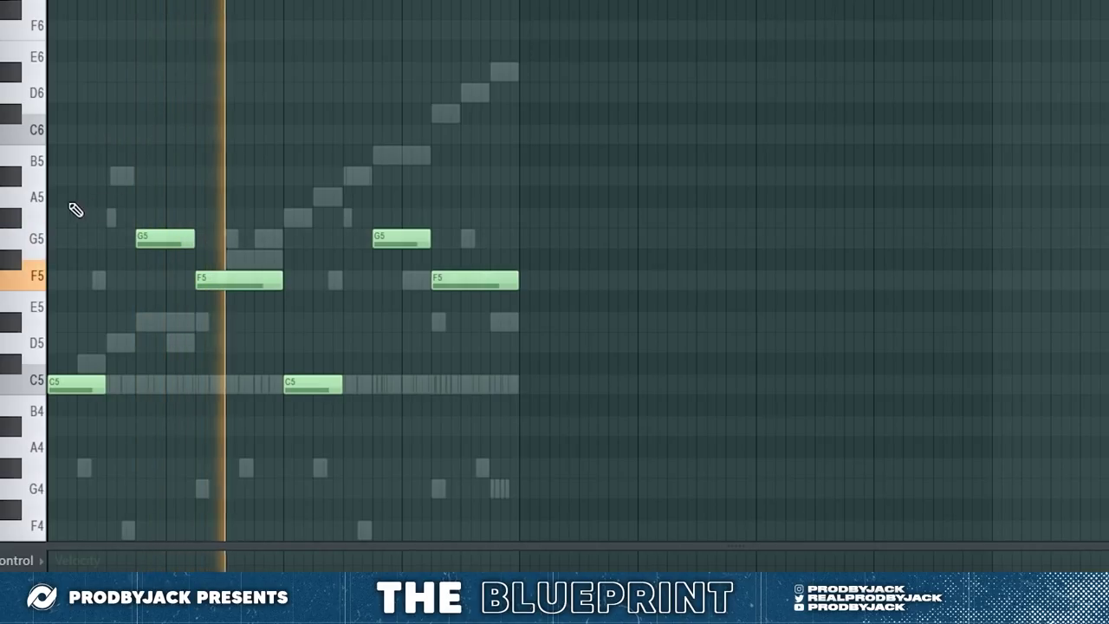
pyautogui.press('space')
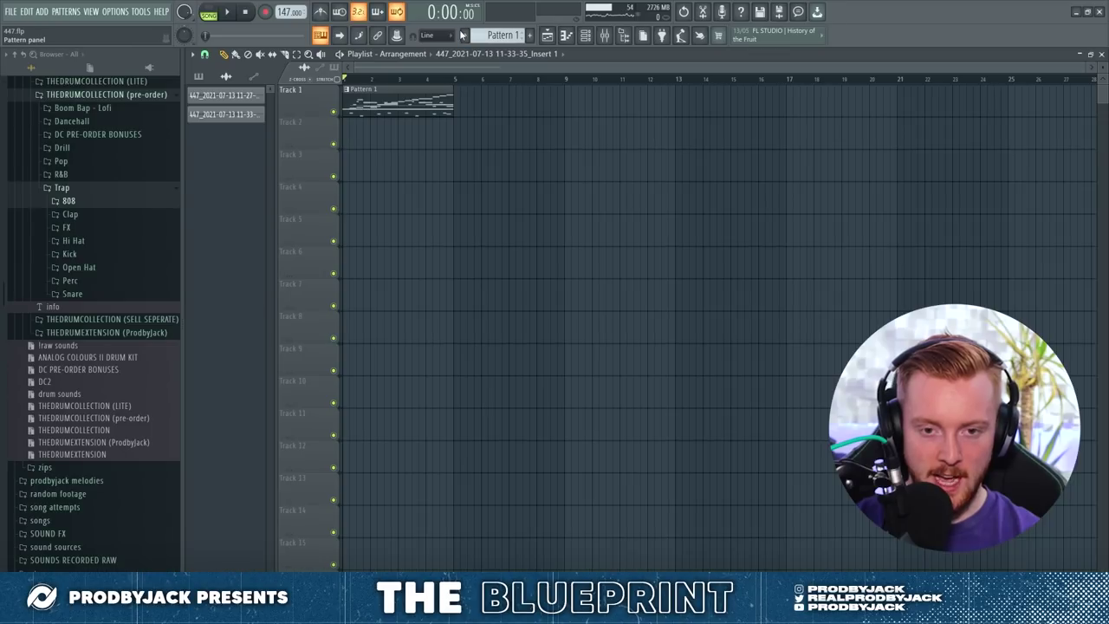
pyautogui.click(468, 35)
pyautogui.click(564, 198)
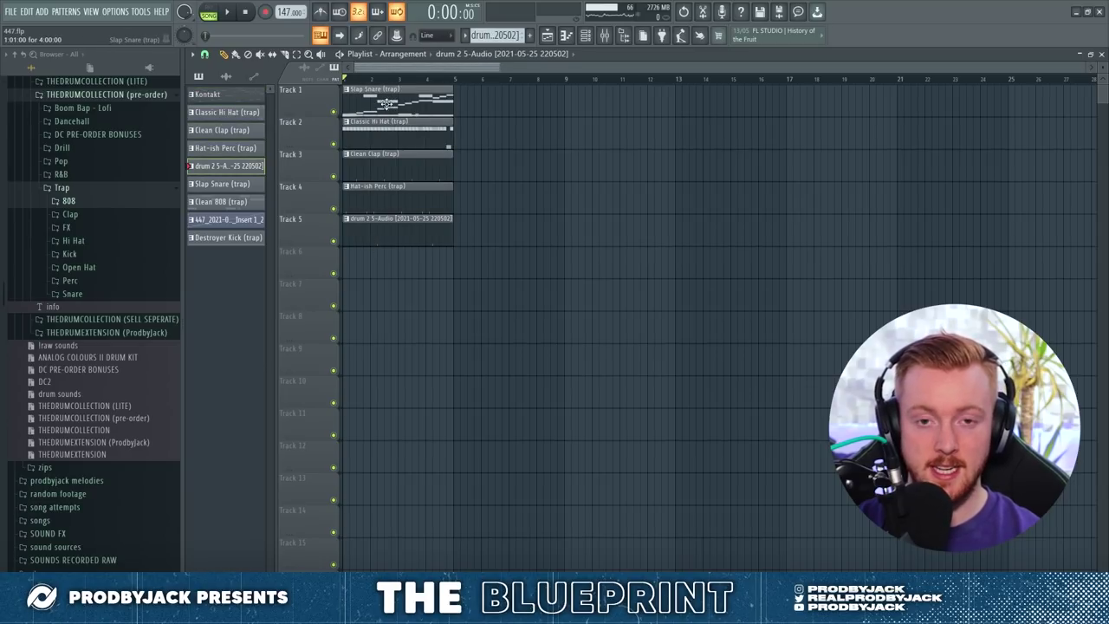
# Step: In the sliced melody's piano roll, extend the melody to eight bars and layer long Slice #14 and Slice #12 notes over it
pyautogui.doubleClick(397, 93)
pyautogui.press('space')
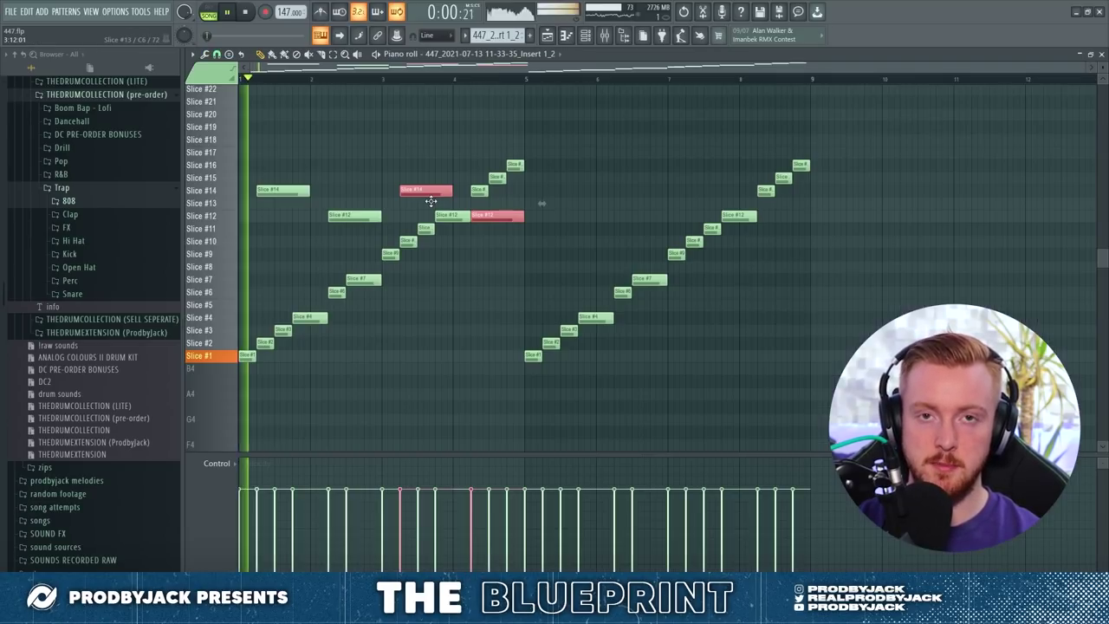
pyautogui.scroll(3, 433, 203)
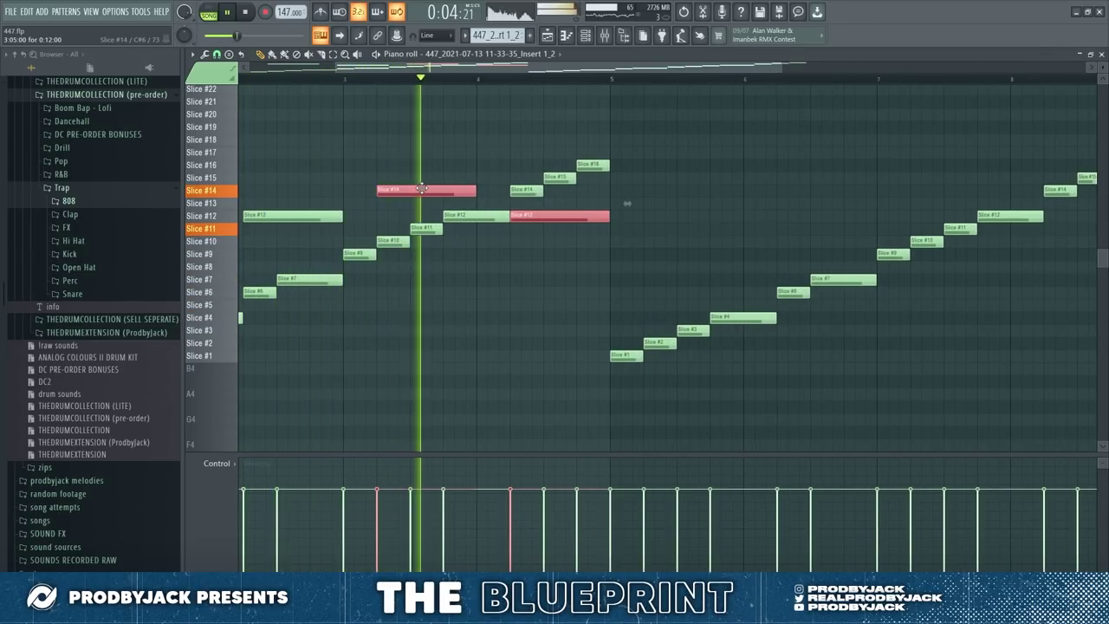
pyautogui.scroll(-3, 460, 290)
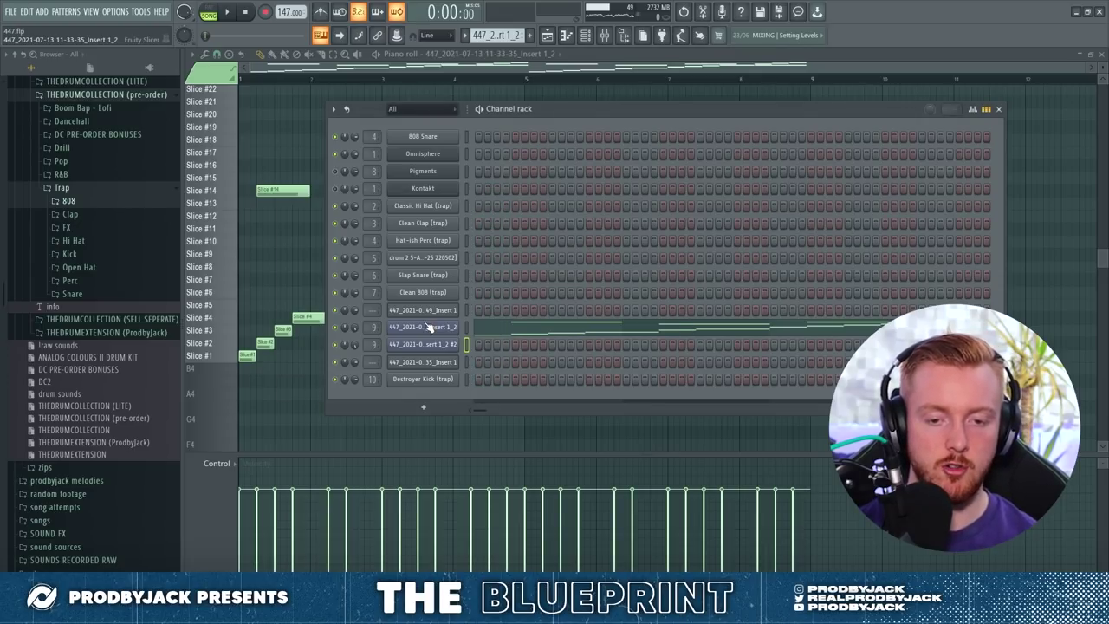
# Step: Copy the slicer channel's notes to its cloned channel, keep only the long notes there, and close the clone's slicer window
pyautogui.rightClick(429, 327)
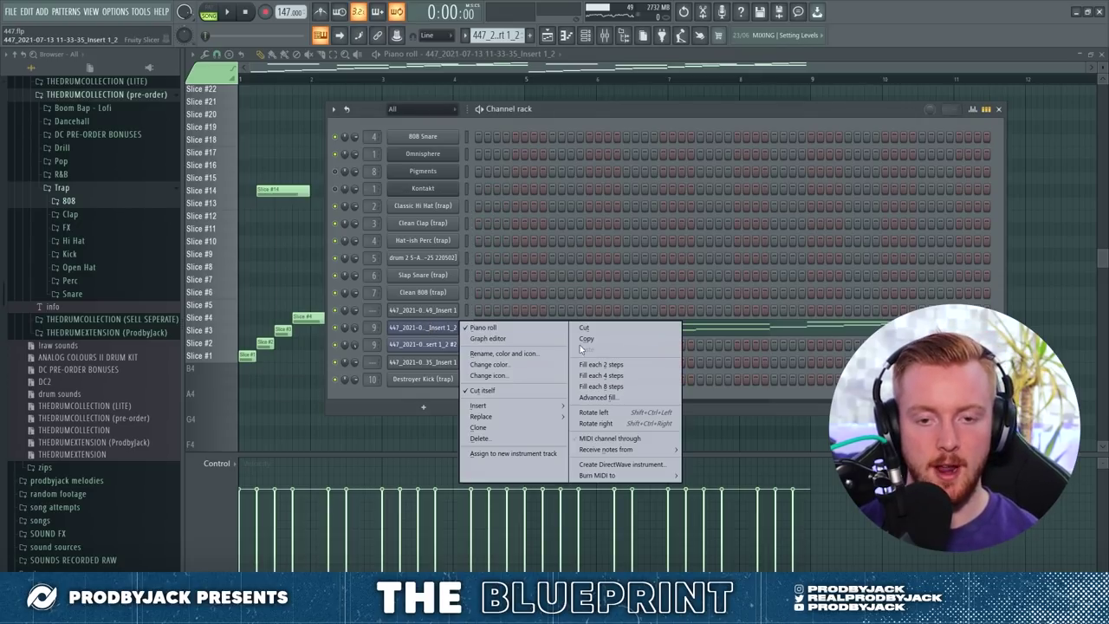
pyautogui.click(591, 338)
pyautogui.rightClick(425, 344)
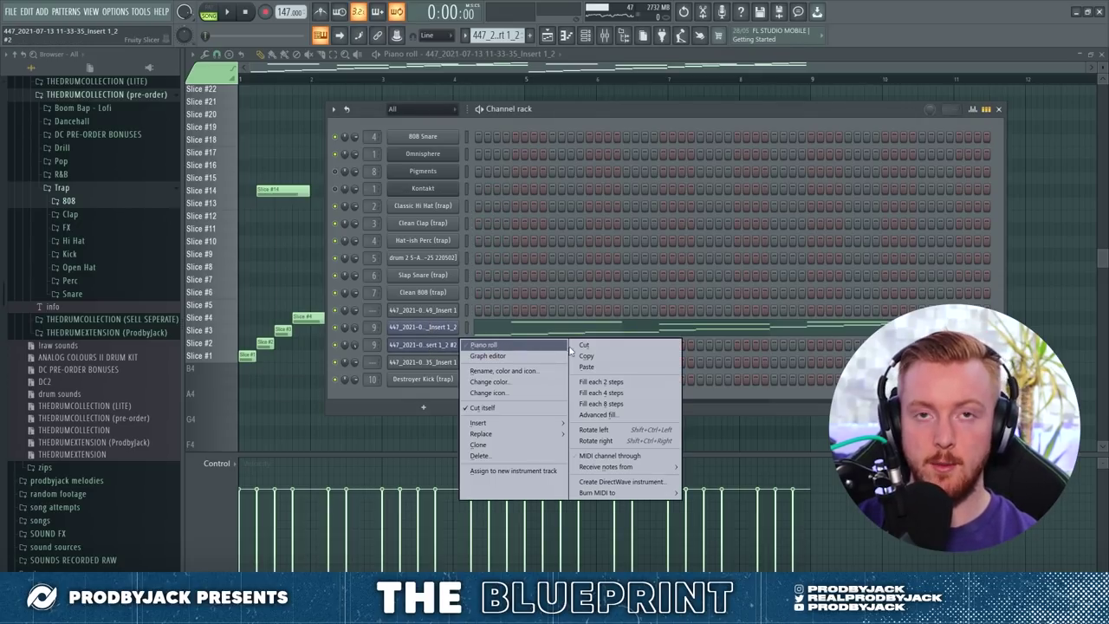
pyautogui.click(582, 369)
pyautogui.press('F6')
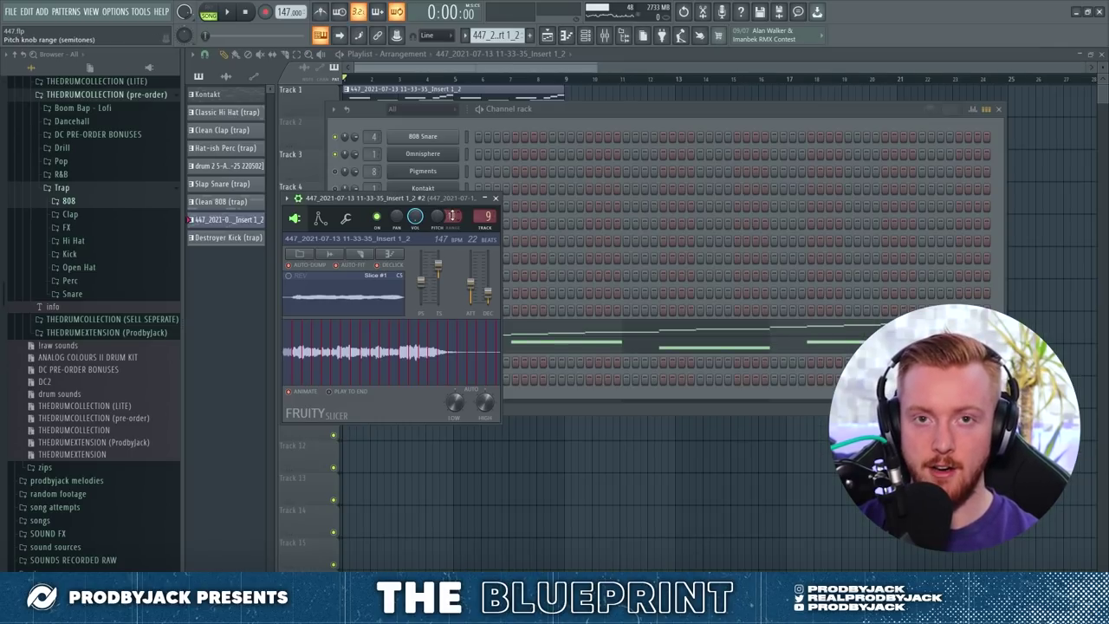
pyautogui.click(496, 200)
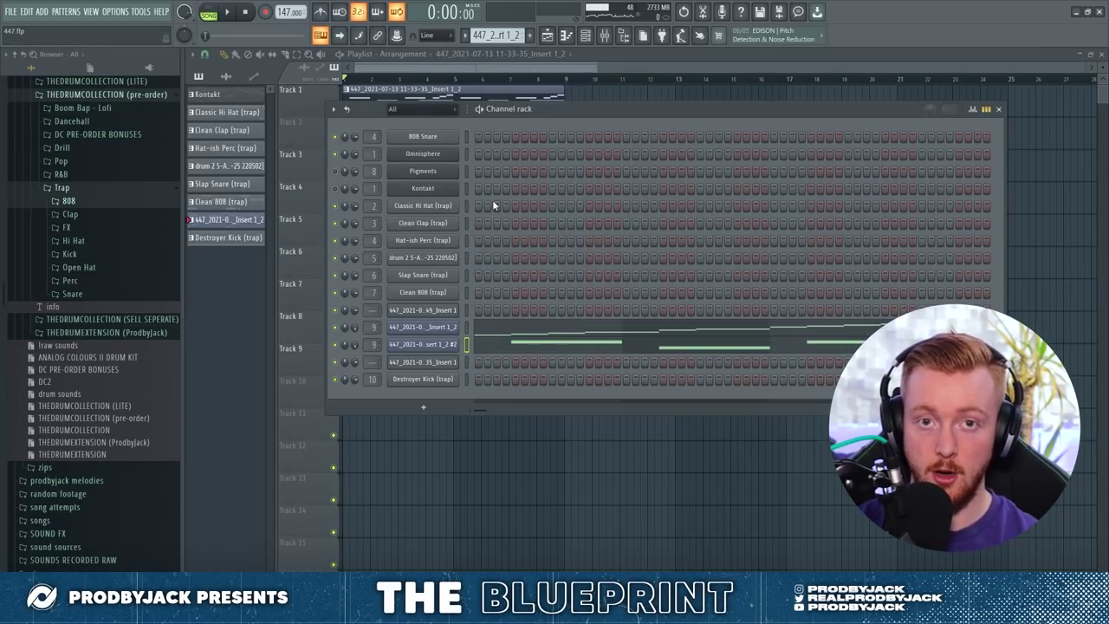
# Step: In the cloned slicer's piano roll, replace the long Slice #12 note in bar 2 with short Slice #11, #13 and #12 notes
pyautogui.press('space')
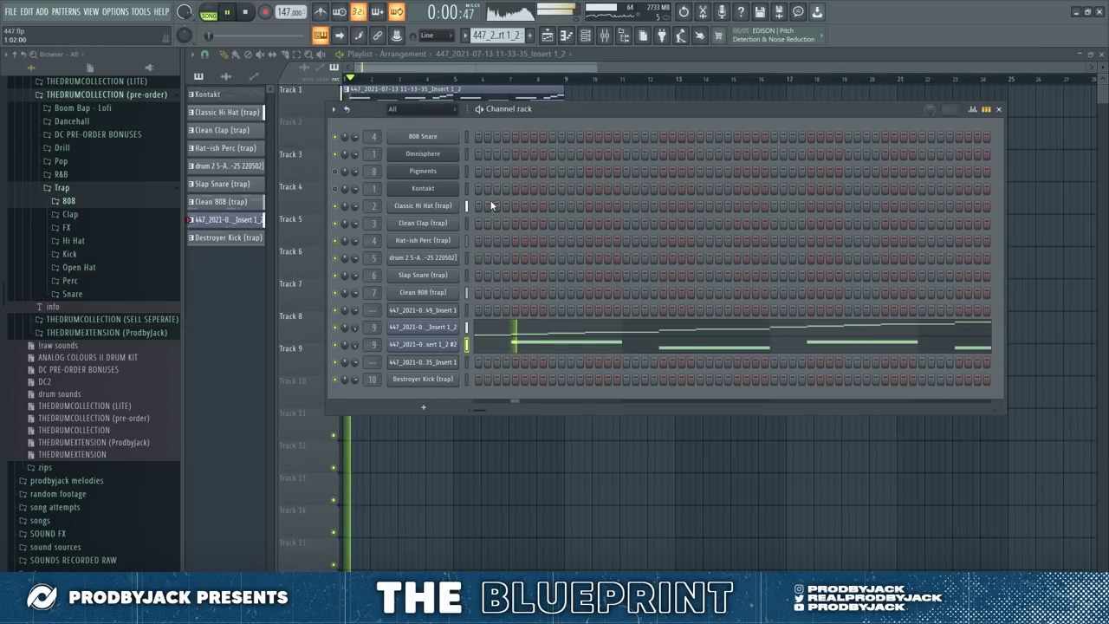
pyautogui.rightClick(451, 343)
pyautogui.click(477, 344)
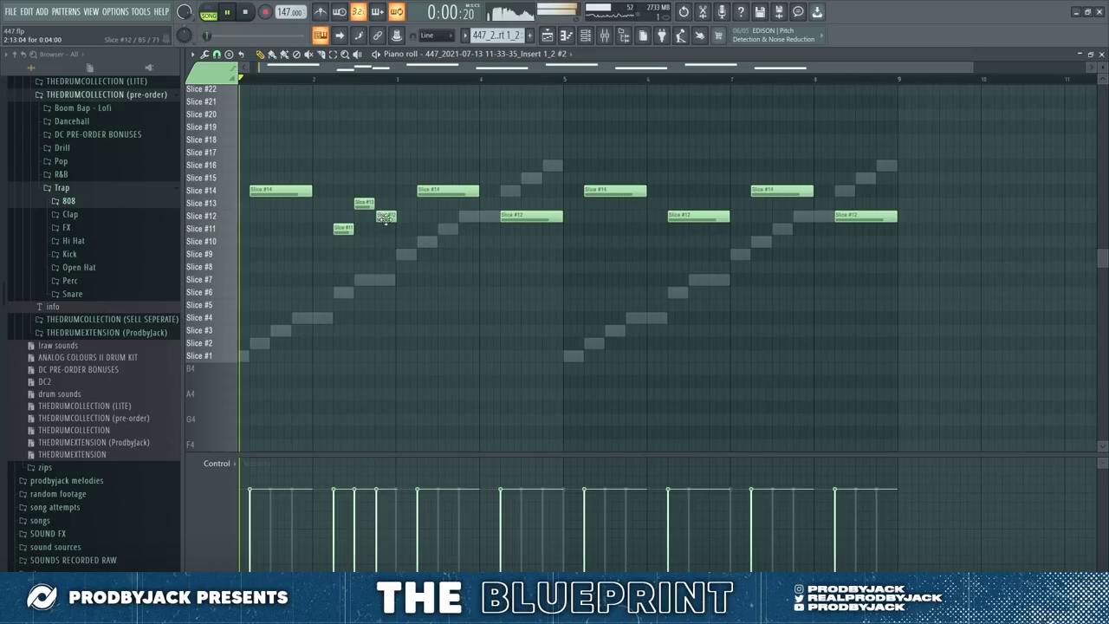
pyautogui.keyDown('ctrl'); pyautogui.scroll(3, 385, 217); pyautogui.keyUp('ctrl')
pyautogui.keyDown('ctrl'); pyautogui.scroll(-2, 378, 228); pyautogui.keyUp('ctrl')
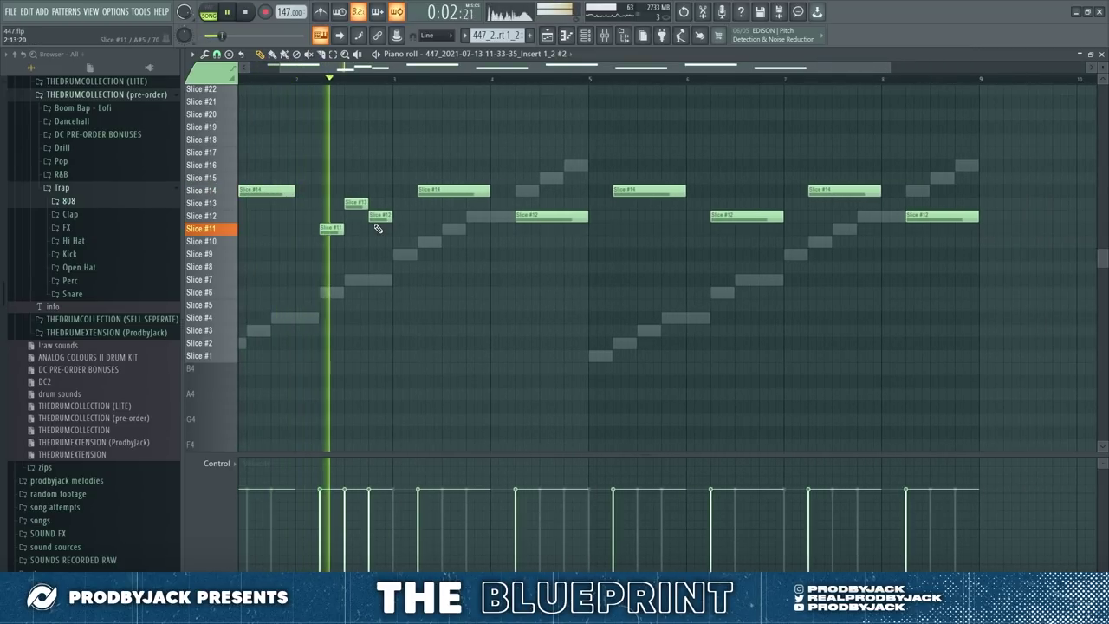
pyautogui.keyDown('ctrl'); pyautogui.scroll(-1, 424, 218); pyautogui.keyUp('ctrl')
# Step: Delete the cloned slicer's notes from bar 3 onward and place a copy of the first two-bar phrase there
pyautogui.press('space')
pyautogui.keyDown('ctrl'); pyautogui.moveTo(430, 168); pyautogui.dragTo(870, 327); pyautogui.keyUp('ctrl')
pyautogui.press('Delete')
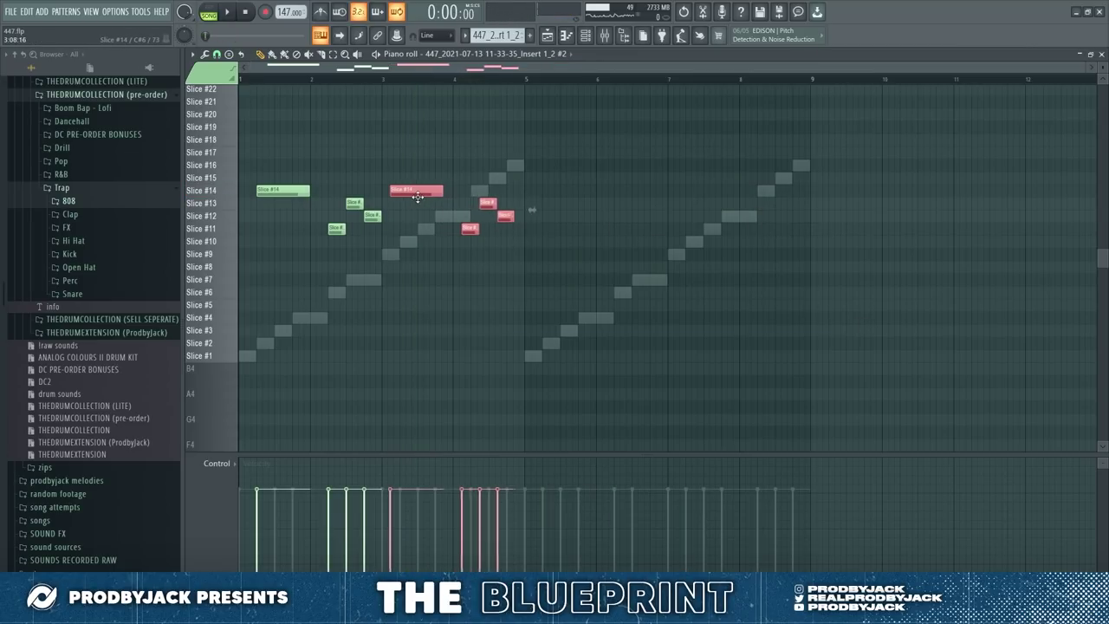
pyautogui.keyDown('ctrl'); pyautogui.scroll(1, 433, 197); pyautogui.keyUp('ctrl')
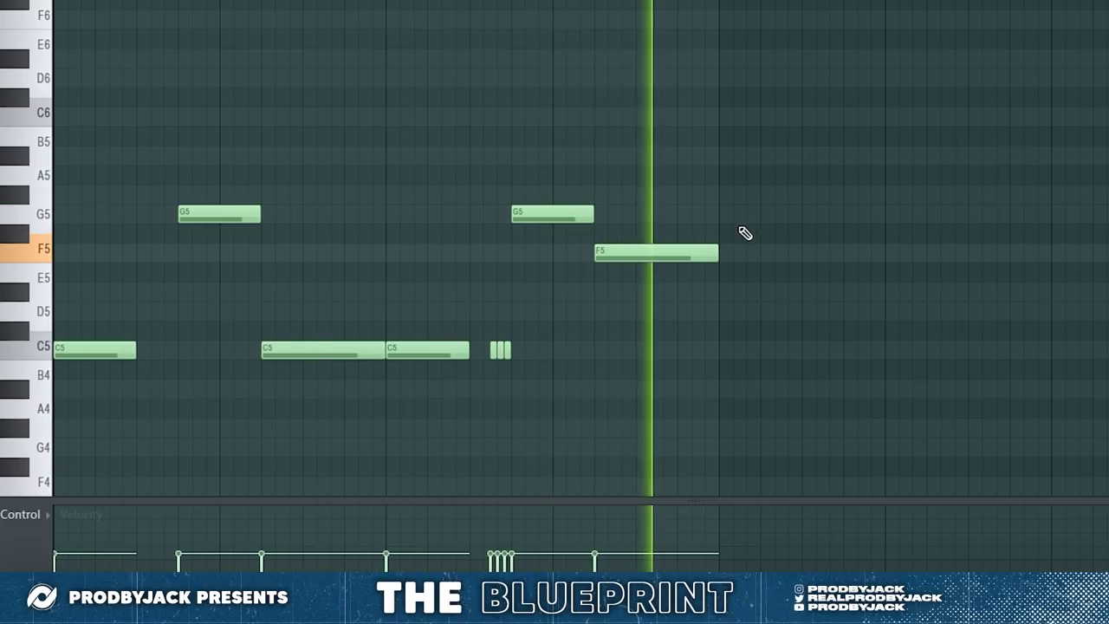
# Step: Shorten the final F5 note of the 808 pattern so it ends before the end of bar 4
pyautogui.moveTo(719, 252); pyautogui.dragTo(654, 259)
pyautogui.scroll(2, 654, 259)
pyautogui.scroll(-1, 654, 260)
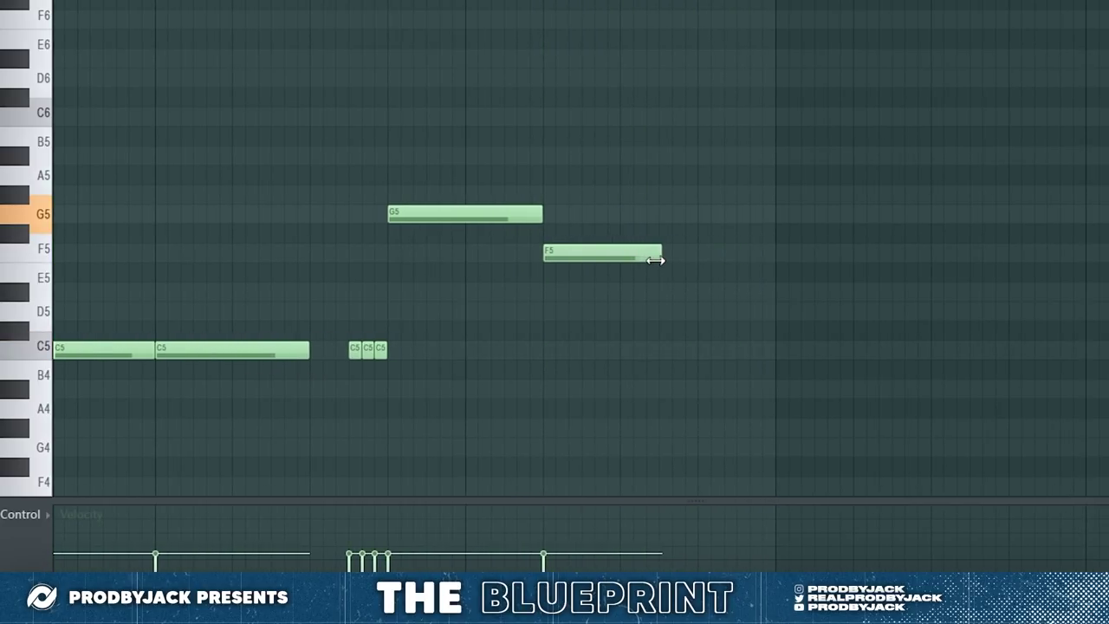
pyautogui.scroll(-2, 651, 307)
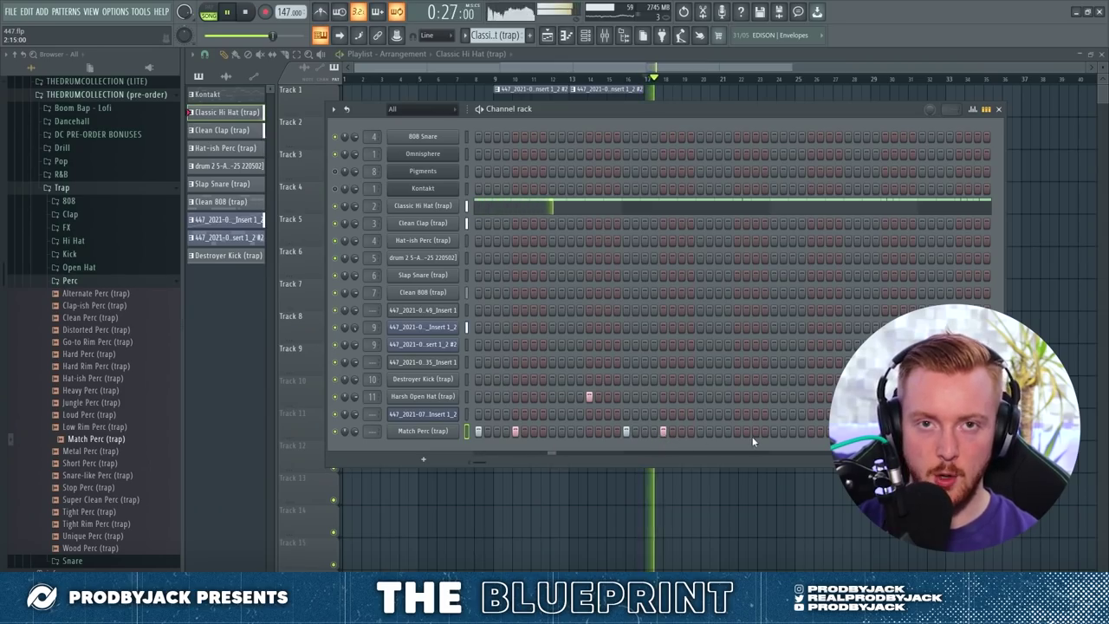
# Step: Add Match Perc (trap) hits on steps 33, 37 and 49 of the Classic Hi Hat pattern
pyautogui.click(774, 430)
pyautogui.click(811, 431)
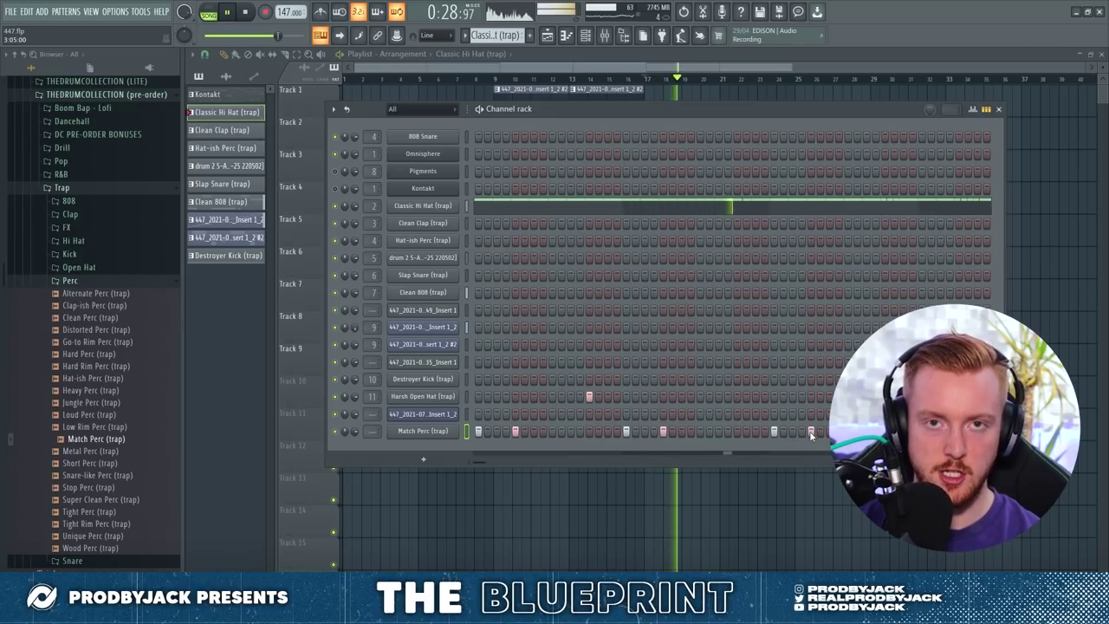
pyautogui.click(922, 430)
pyautogui.moveTo(483, 461); pyautogui.dragTo(499, 462)
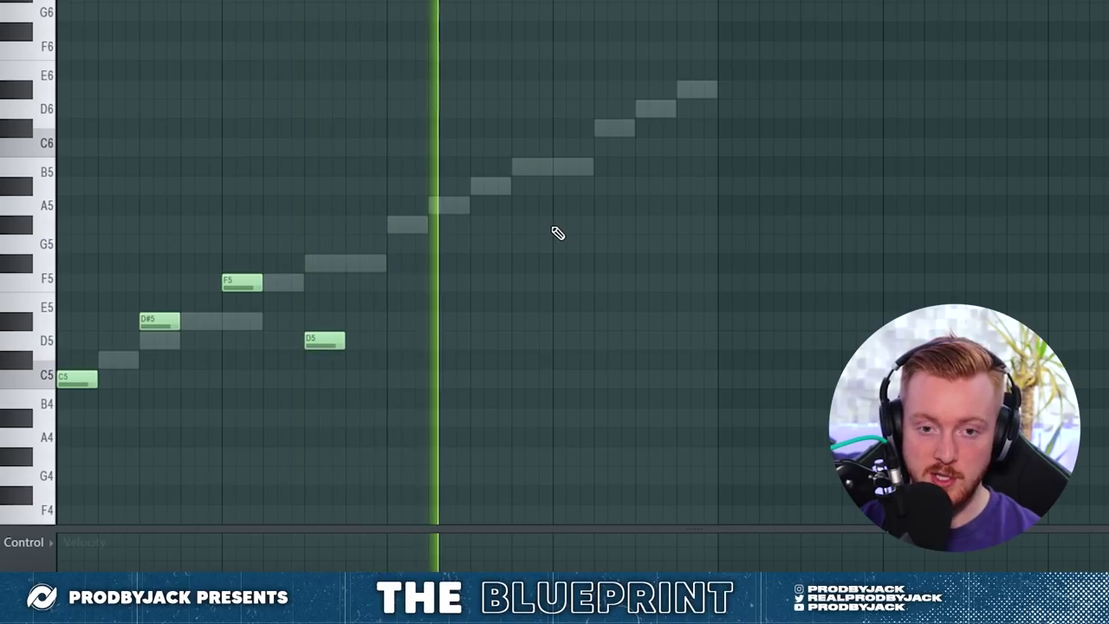
# Step: Add a G#5 note on beat 4 of bar 3, and G5 and D#5 notes on beats 1 and 3 of bar 4
pyautogui.click(524, 226)
pyautogui.click(562, 246)
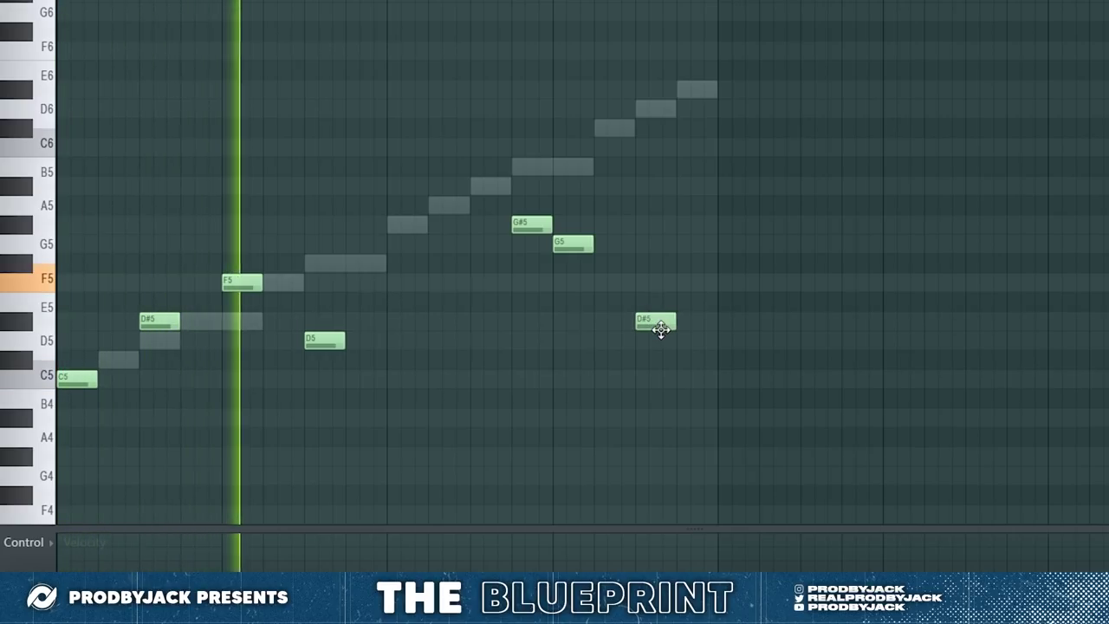
# Step: Move the D#5 note in bar 4 of the counter-melody down to D5
pyautogui.moveTo(661, 330); pyautogui.dragTo(664, 347)
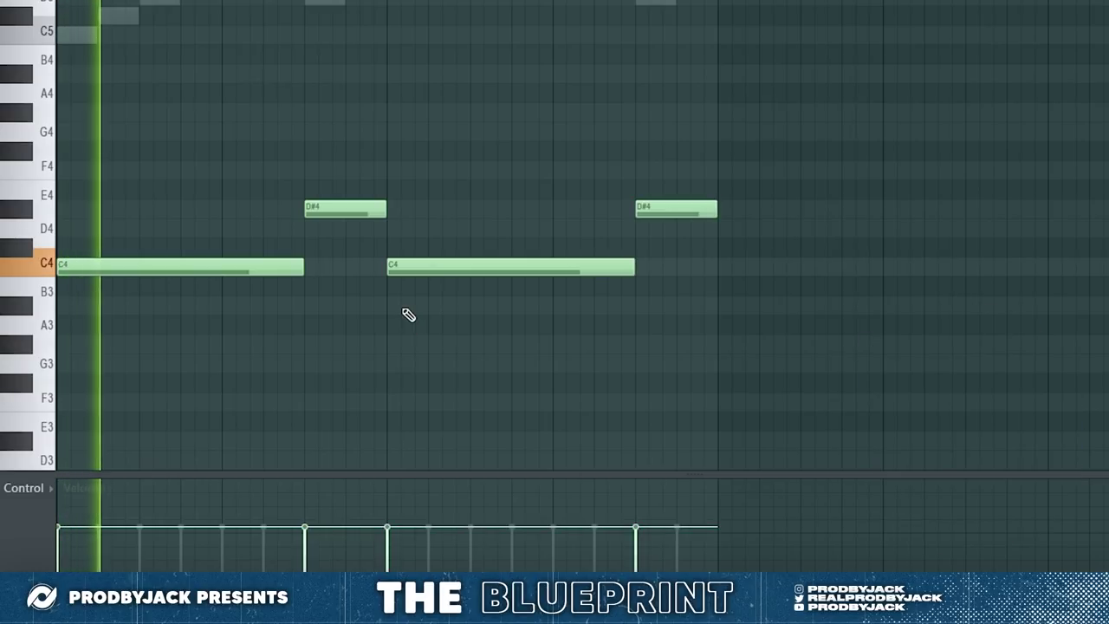
pyautogui.scroll(3, 404, 309)
pyautogui.scroll(-2, 404, 309)
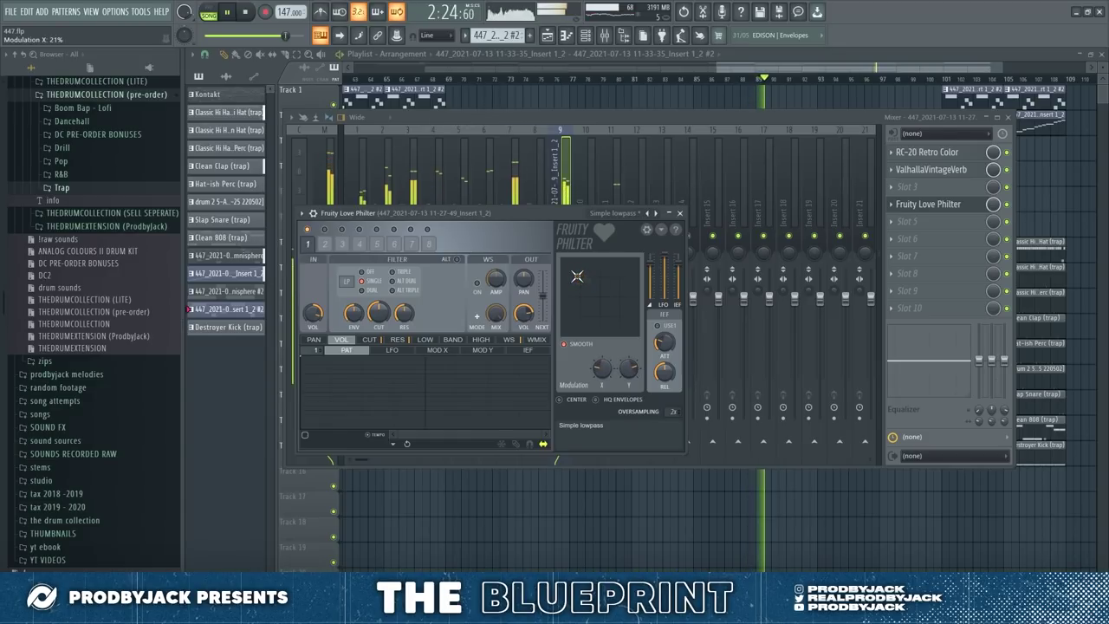
# Step: Set Fruity Love Philter's X modulation to about 28% and create an automation clip for its mix level
pyautogui.moveTo(577, 276); pyautogui.dragTo(583, 278)
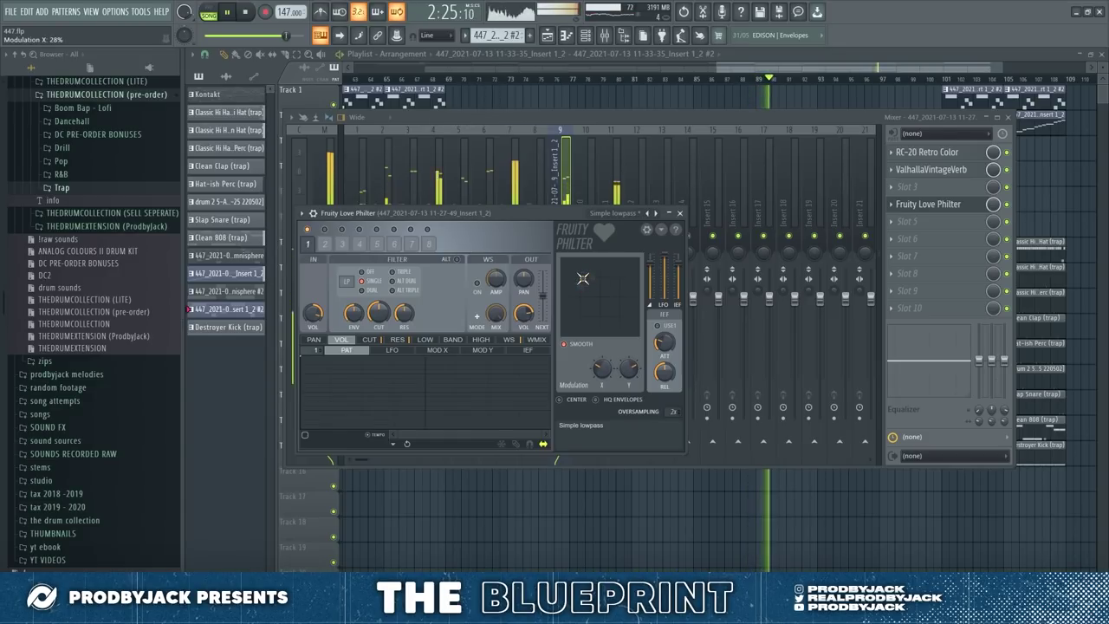
pyautogui.click(946, 205)
pyautogui.rightClick(995, 205)
pyautogui.click(1032, 295)
pyautogui.press('F9')
pyautogui.scroll(-5, 840, 223)
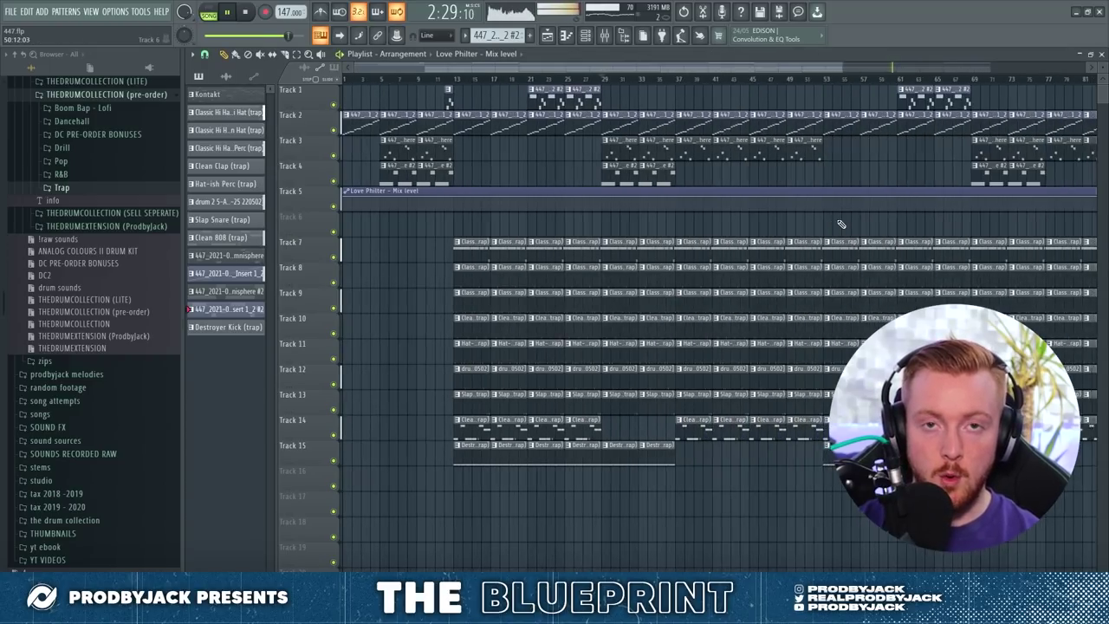
# Step: Add two control points near bar 29 of the Love Philter mix level automation and pull the curve down there
pyautogui.press('space')
pyautogui.press('space')
pyautogui.scroll(4, 694, 217)
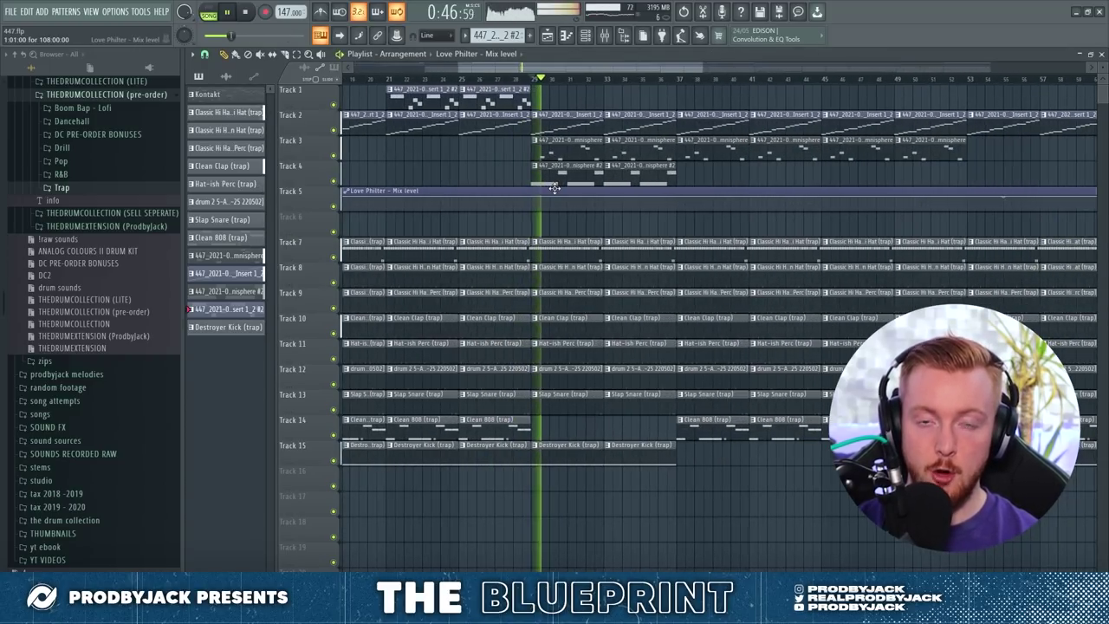
pyautogui.scroll(1, 642, 221)
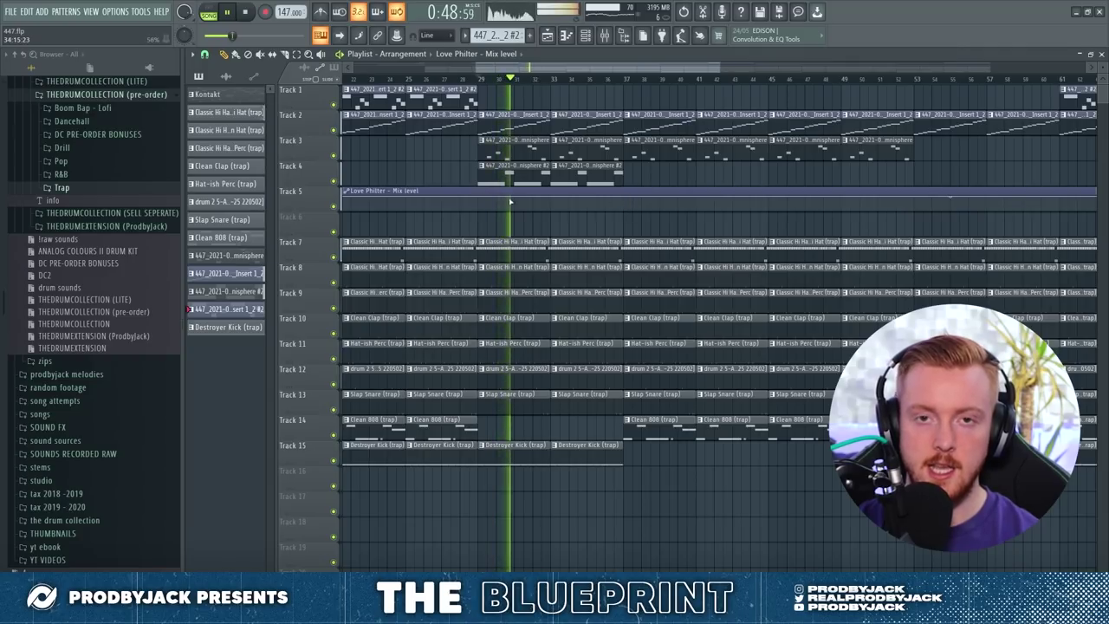
pyautogui.rightClick(479, 198)
pyautogui.rightClick(487, 198)
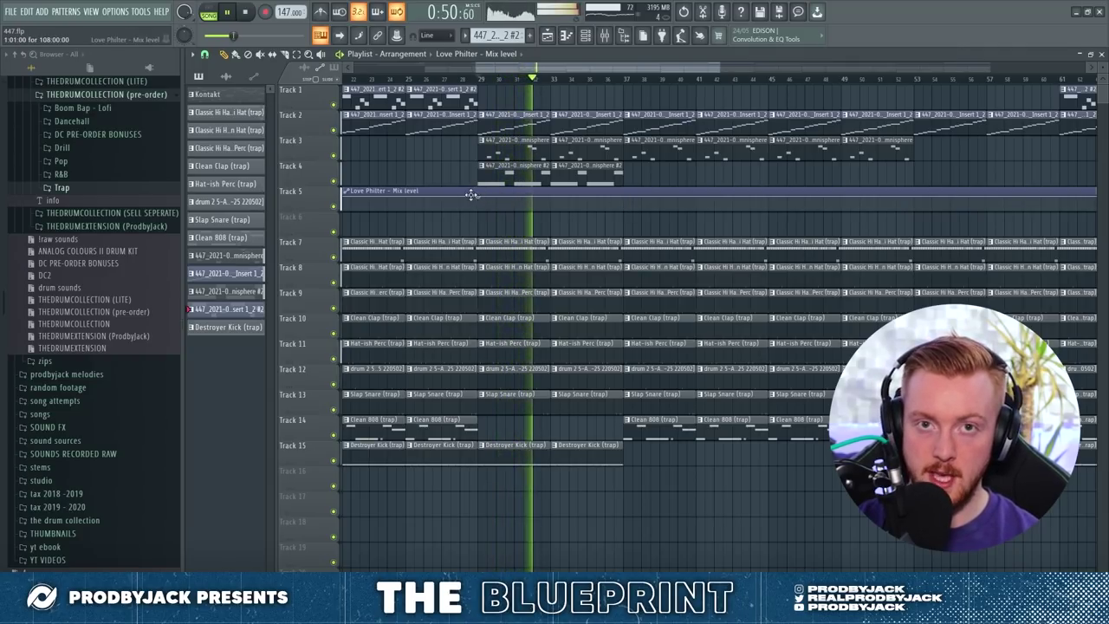
pyautogui.moveTo(478, 196); pyautogui.dragTo(480, 221)
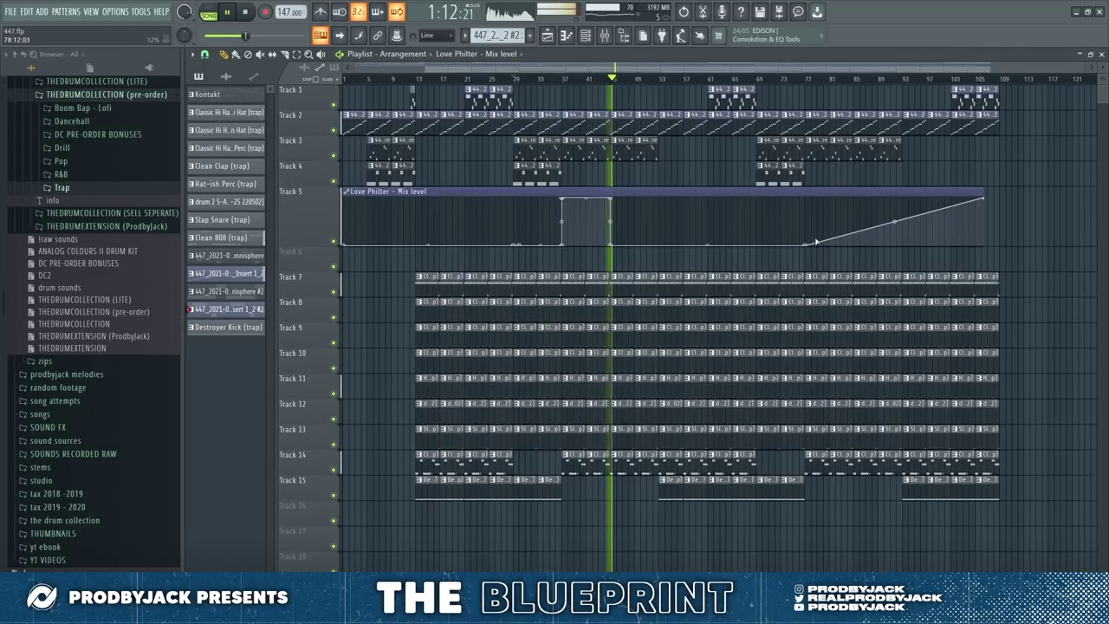
# Step: Raise the mix level automation to full over bars 77 to 85 and drop its end point to zero
pyautogui.moveTo(806, 244); pyautogui.dragTo(825, 186)
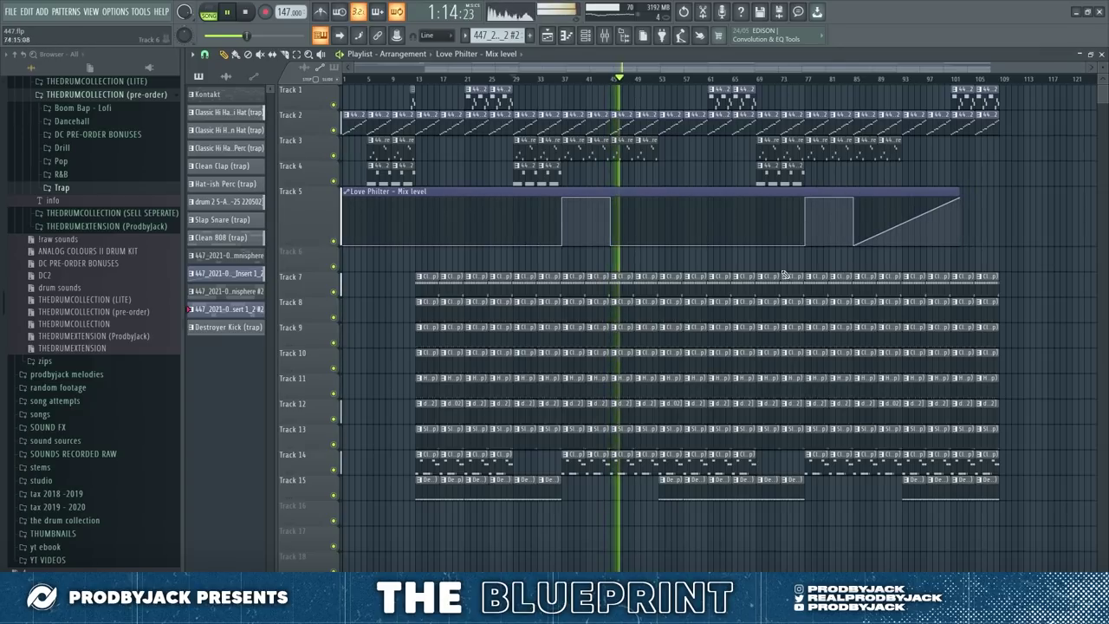
pyautogui.scroll(10, 564, 238)
pyautogui.scroll(-10, 456, 238)
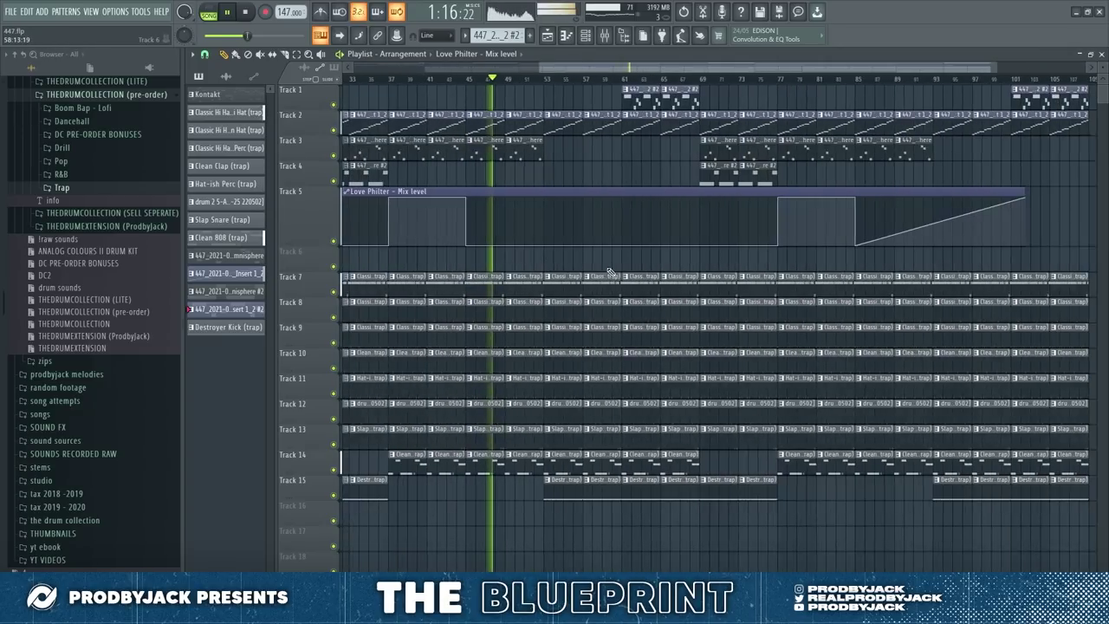
pyautogui.moveTo(997, 193); pyautogui.dragTo(1004, 252)
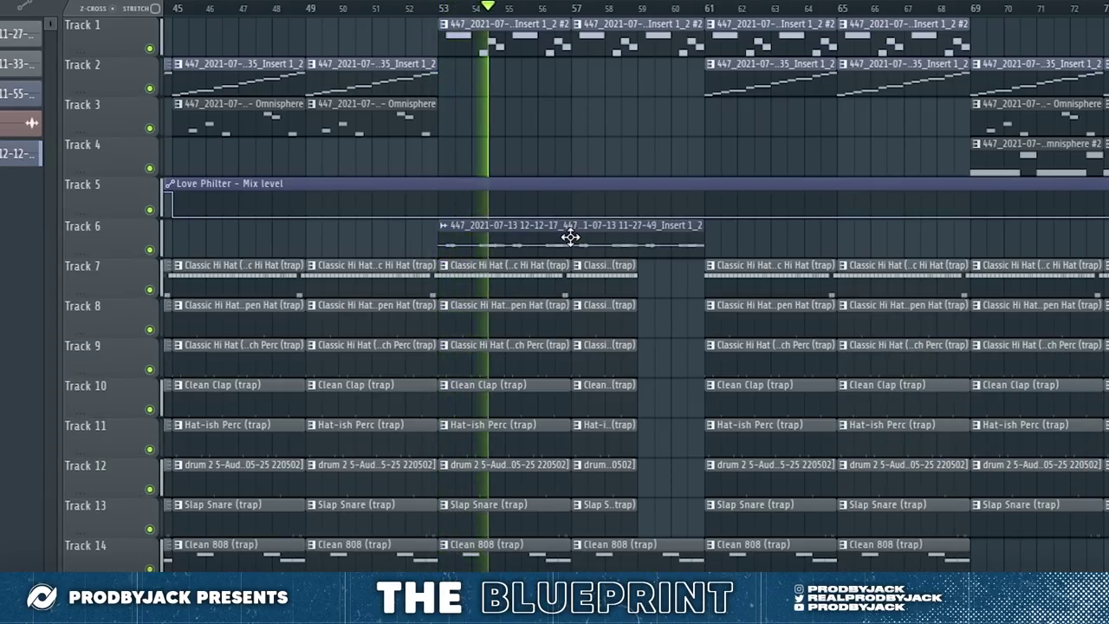
# Step: Select the Track 6 audio clip at bar 53 and place a copy of it at bar 93
pyautogui.click(641, 245)
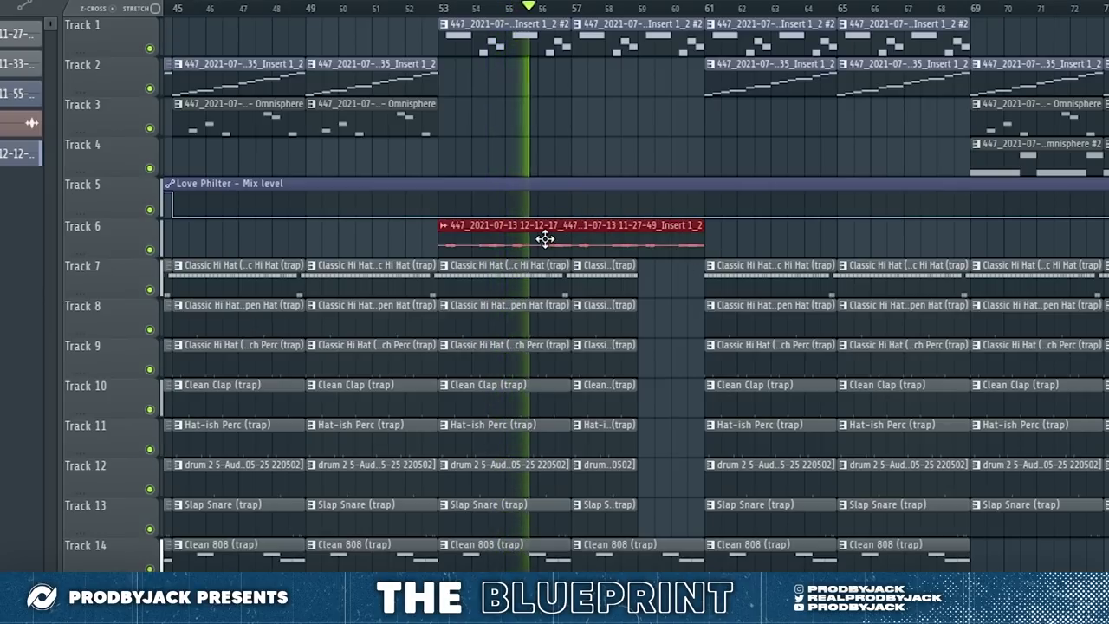
pyautogui.scroll(-3, 547, 239)
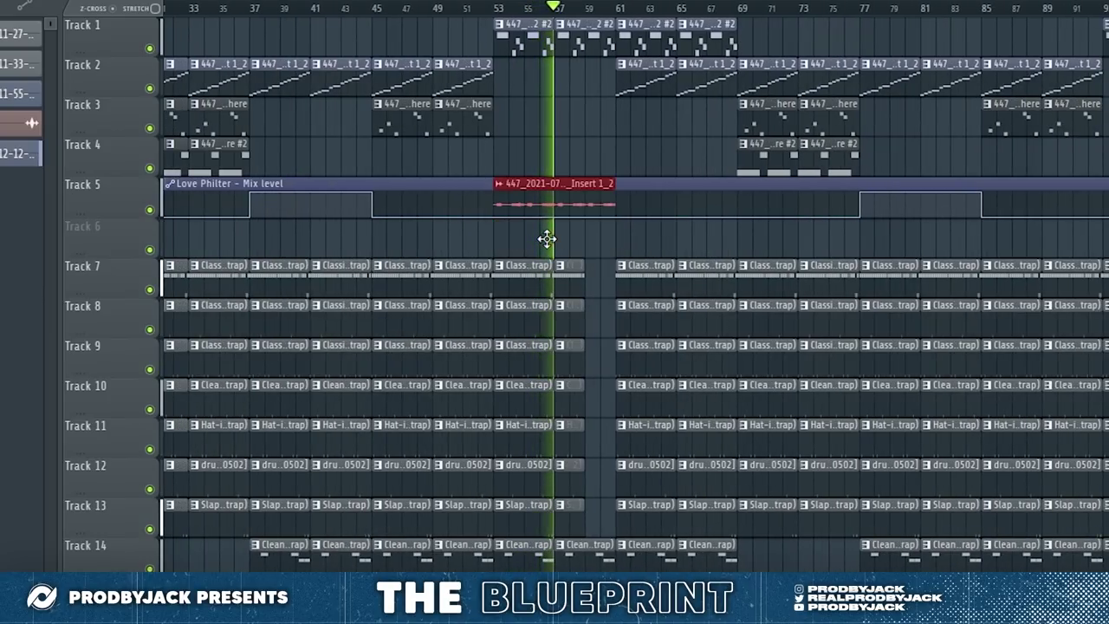
pyautogui.scroll(-3, 550, 243)
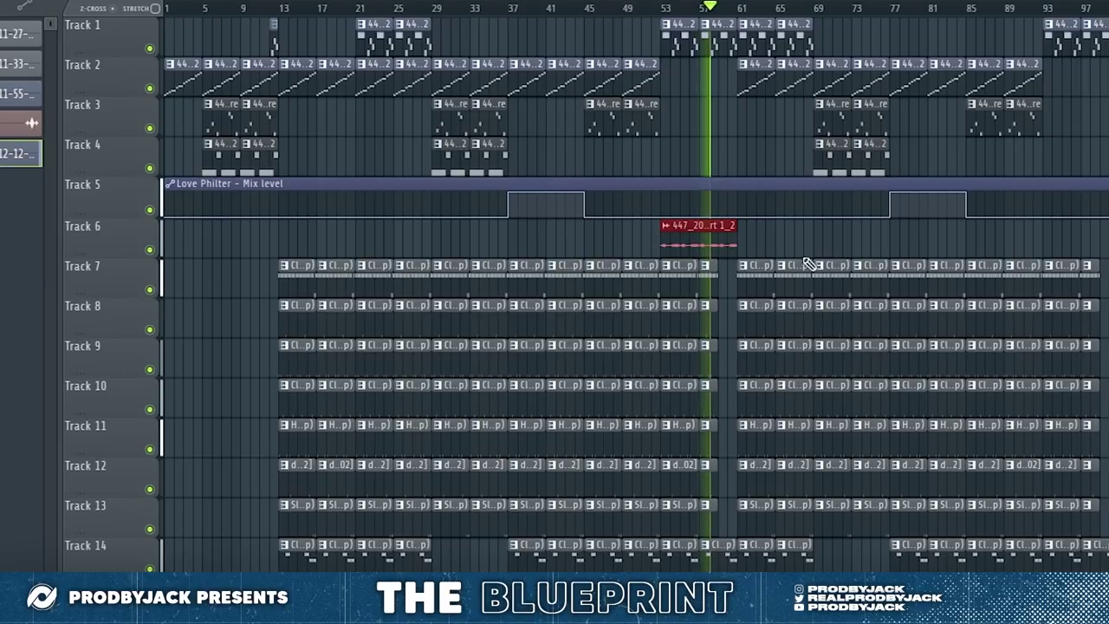
pyautogui.scroll(2, 954, 264)
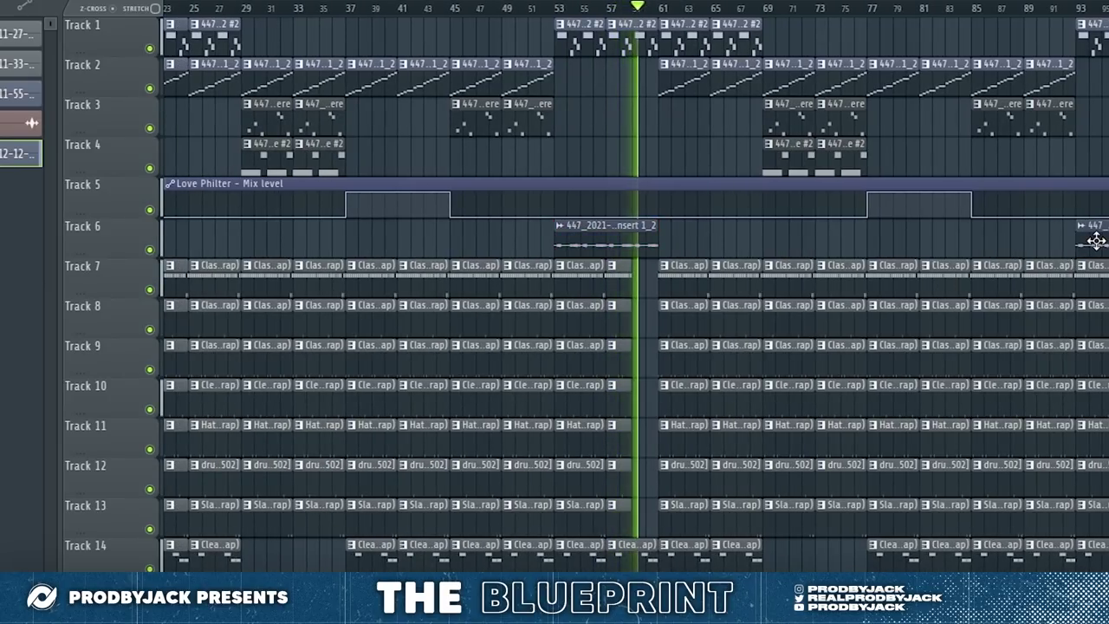
pyautogui.scroll(-2, 867, 272)
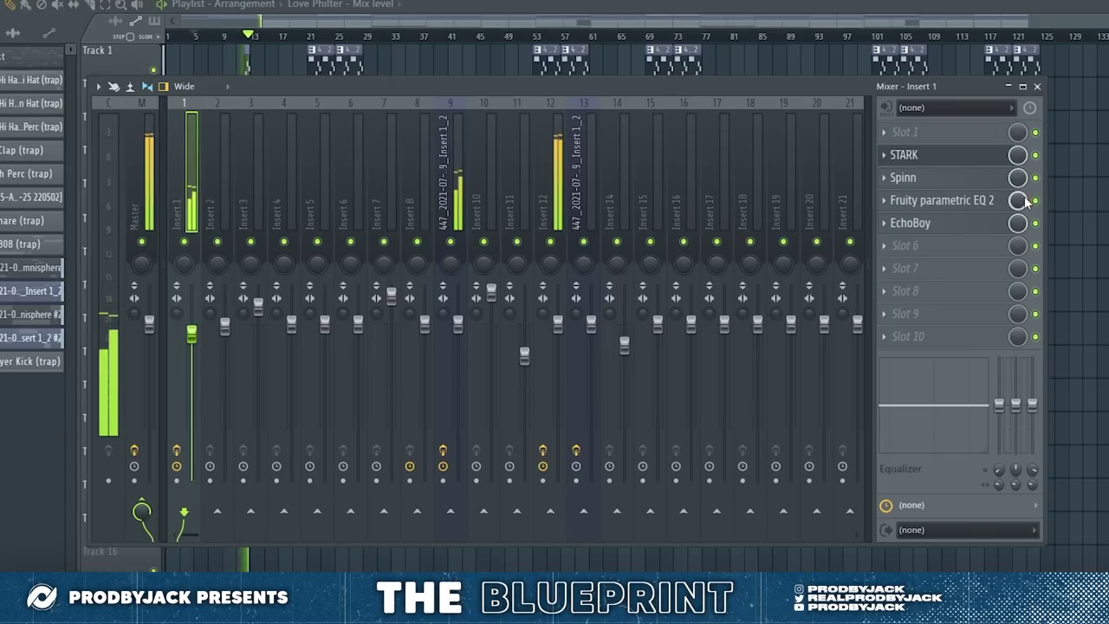
pyautogui.press('F9')
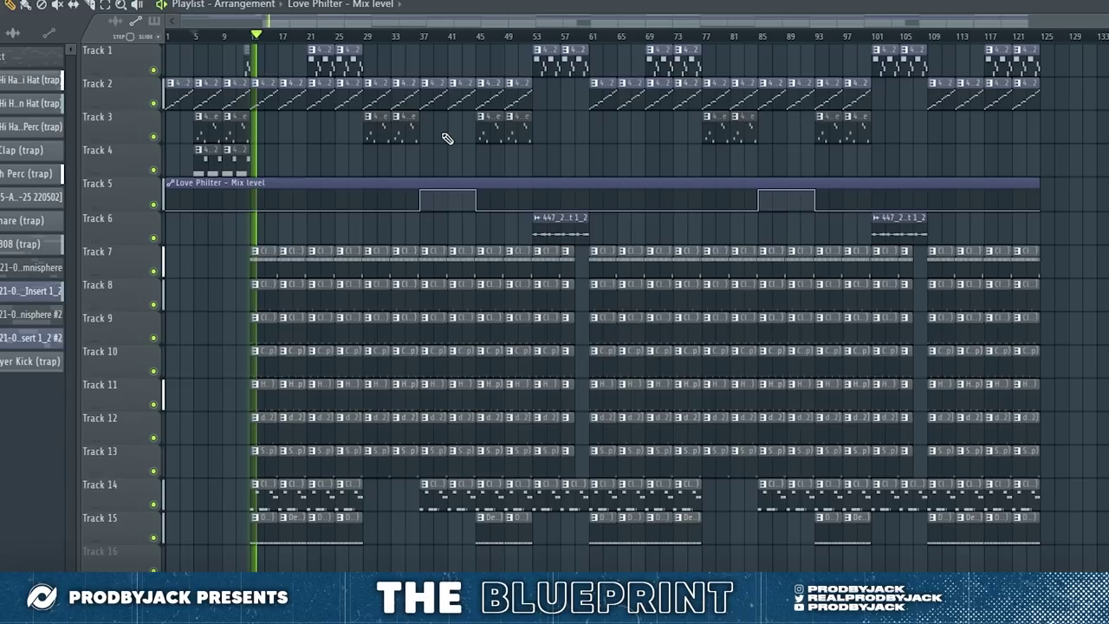
pyautogui.scroll(5, 233, 137)
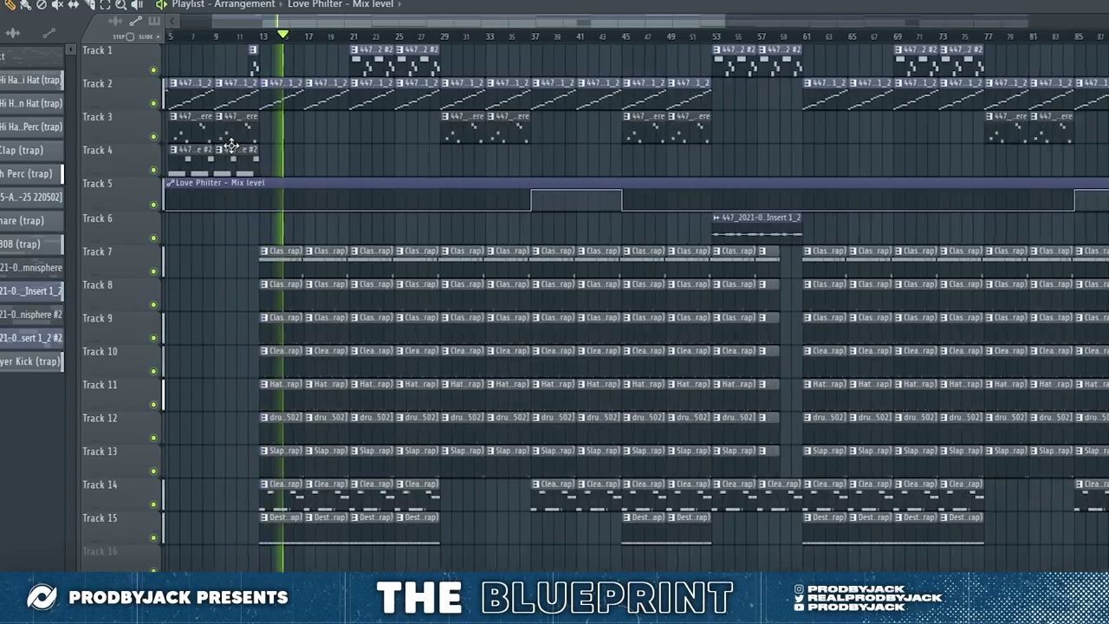
pyautogui.scroll(-5, 198, 123)
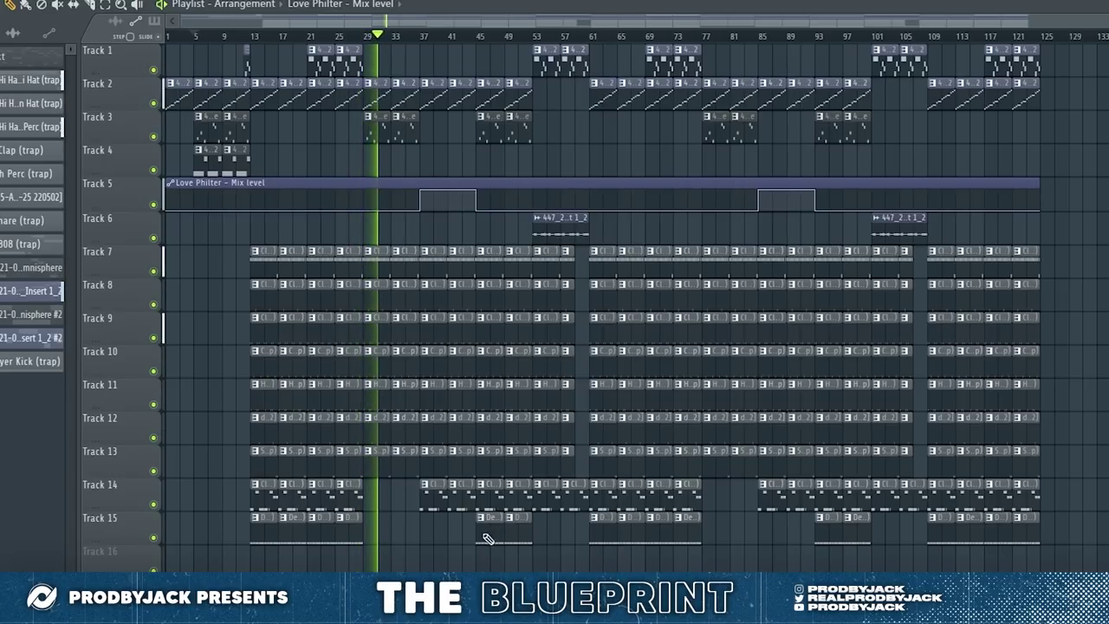
pyautogui.press('F9')
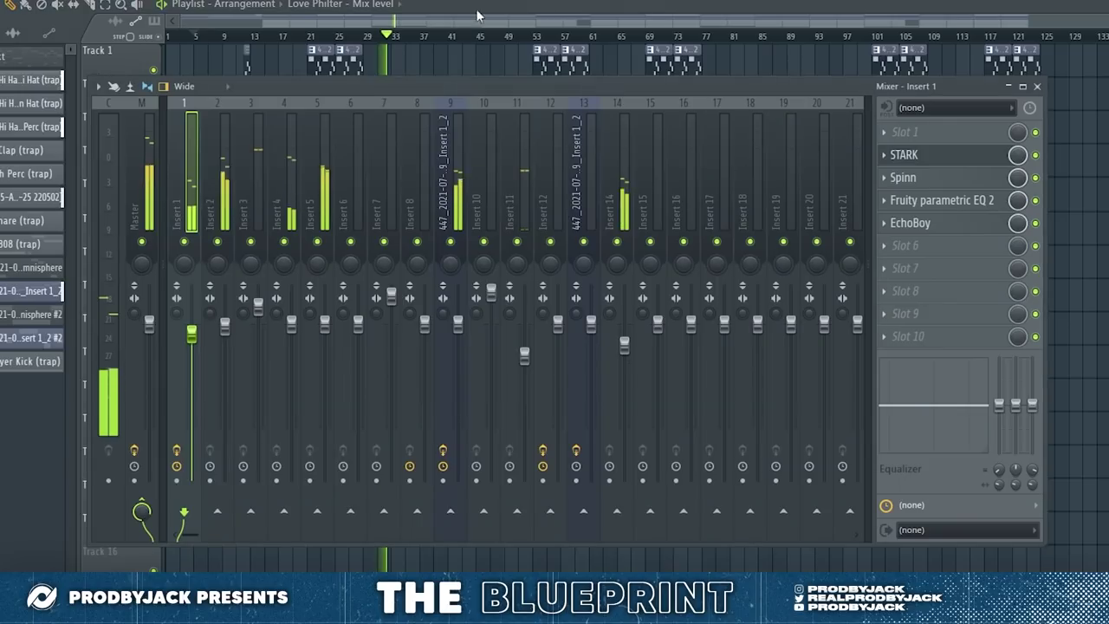
pyautogui.press('F9')
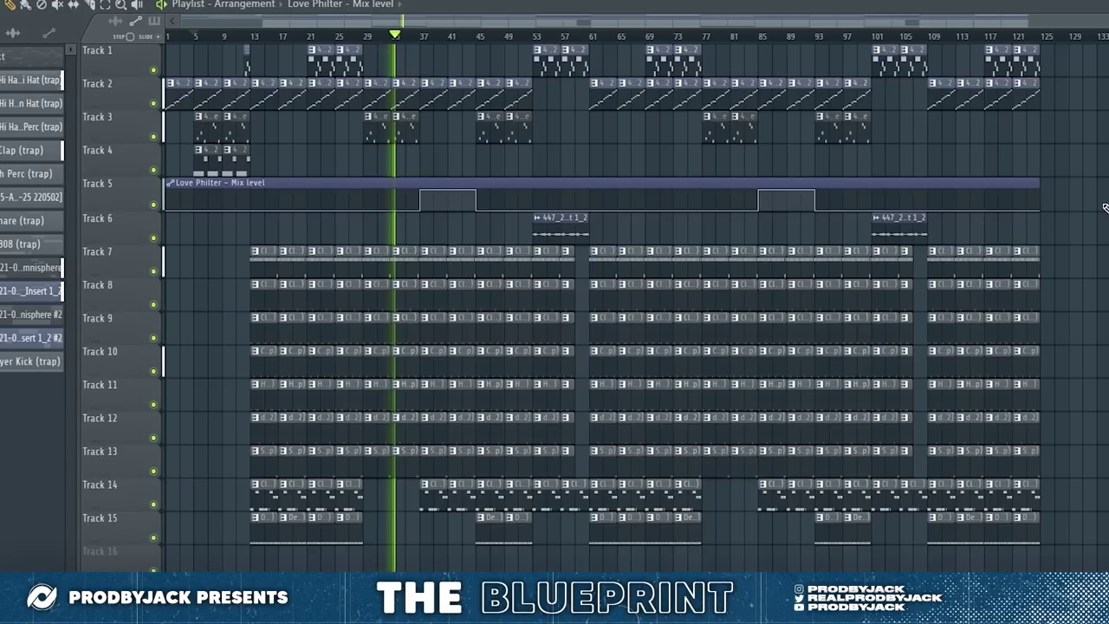